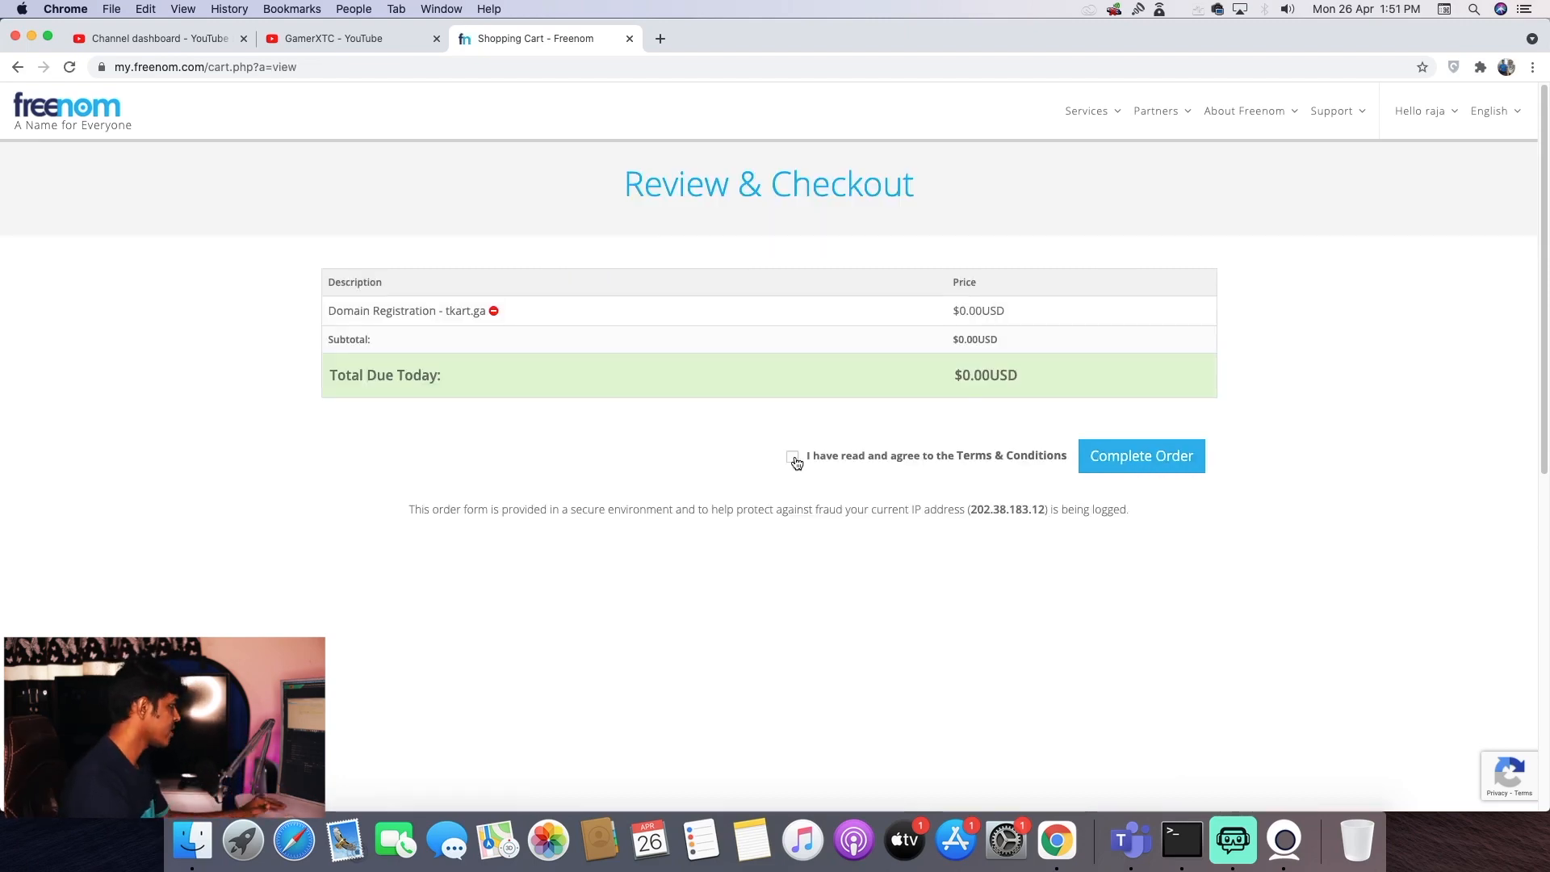
- Accept the terms, complete the free tkart.ga order, and open the My Domains list
left_click(792, 457)
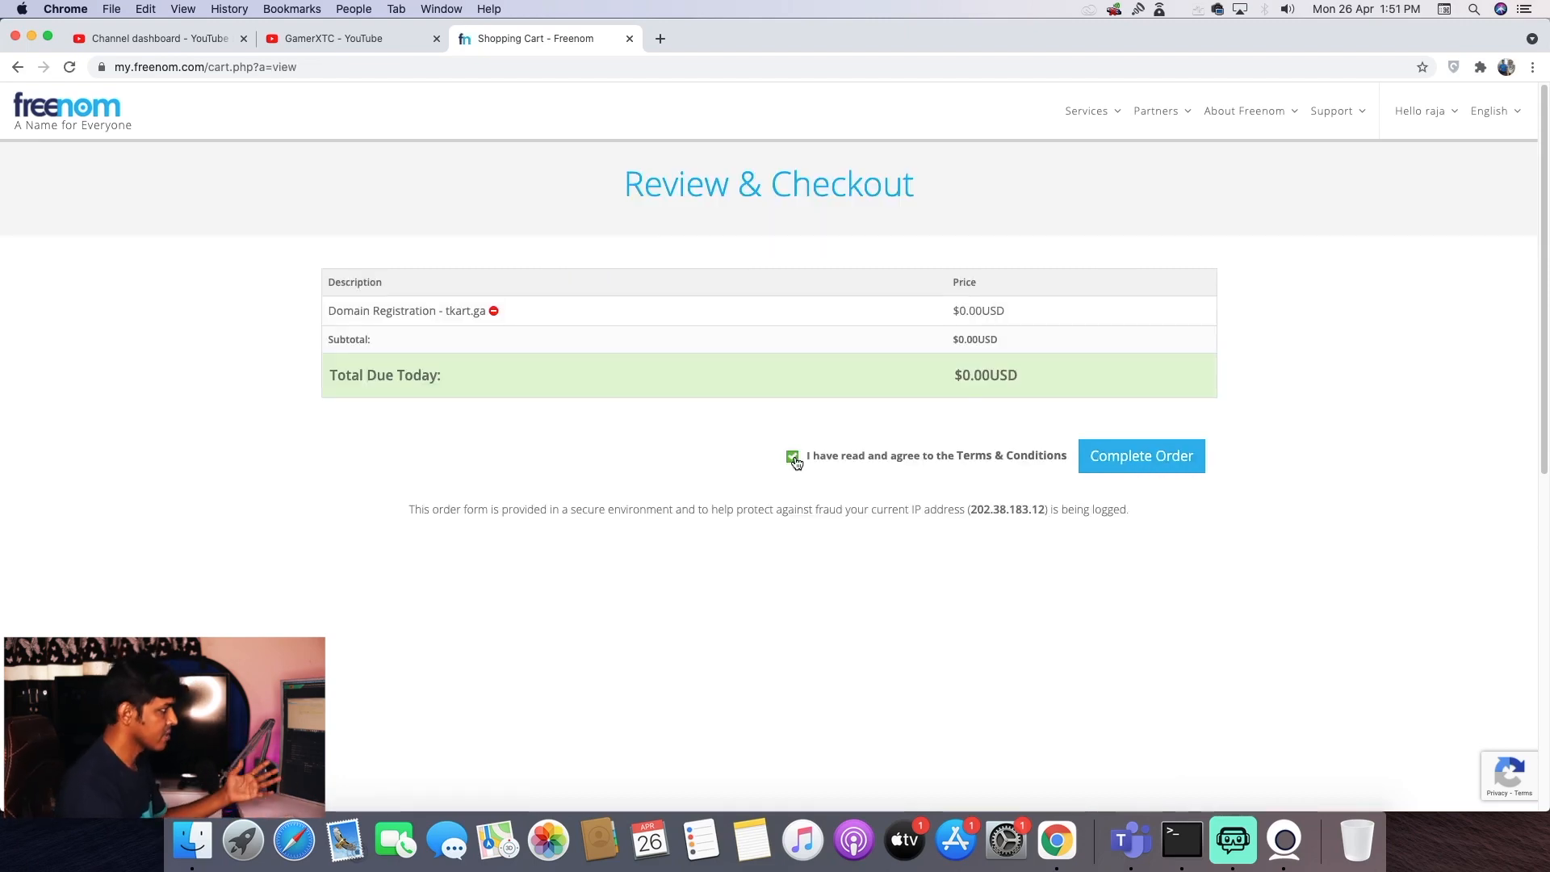
left_click(1162, 457)
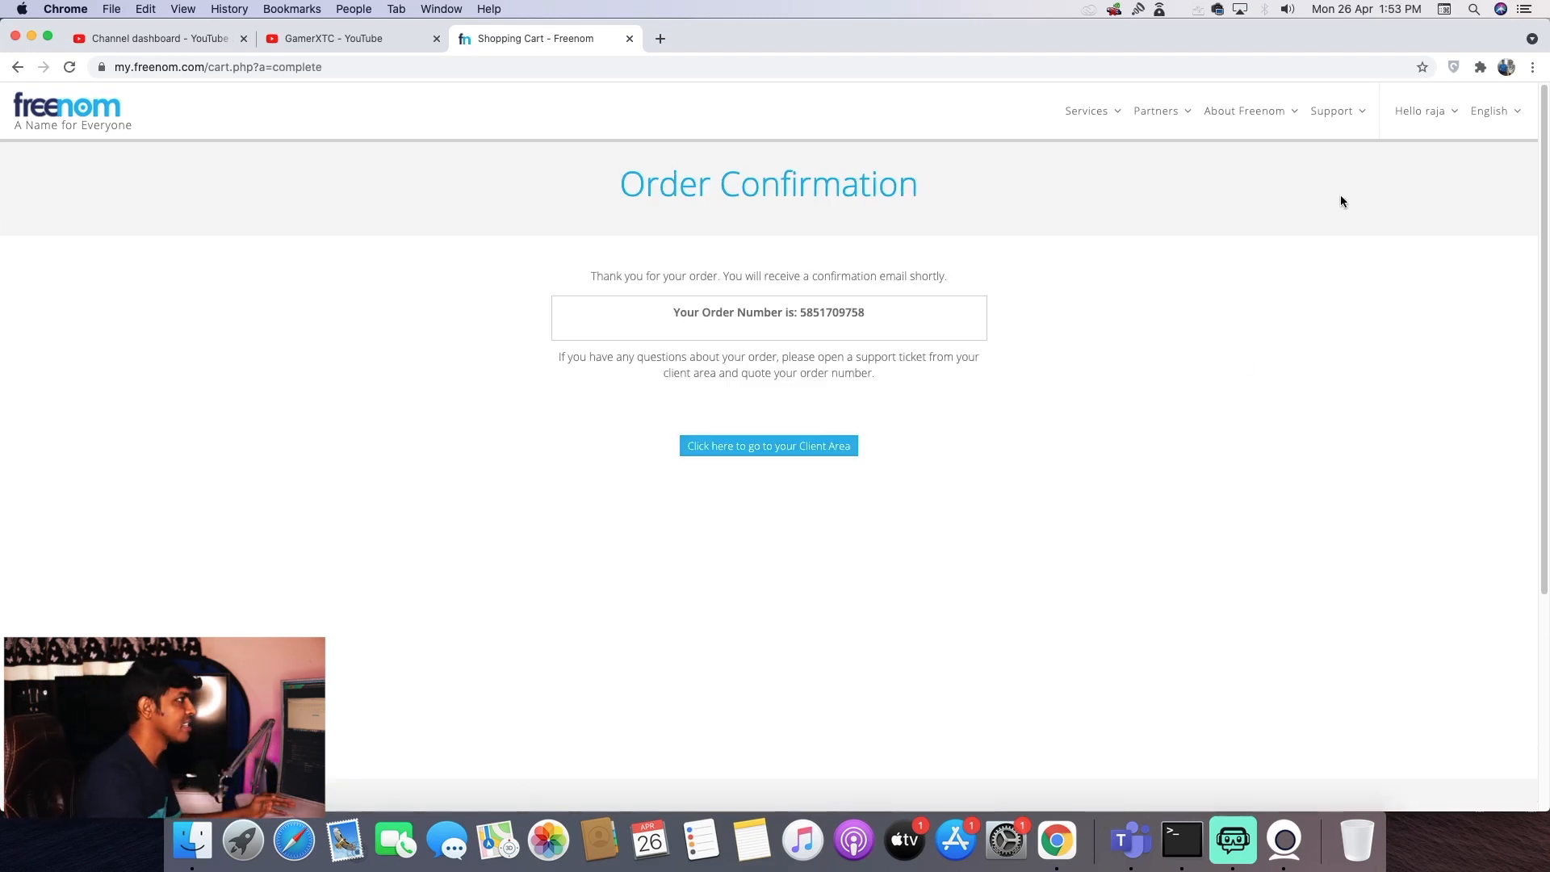
left_click(1441, 113)
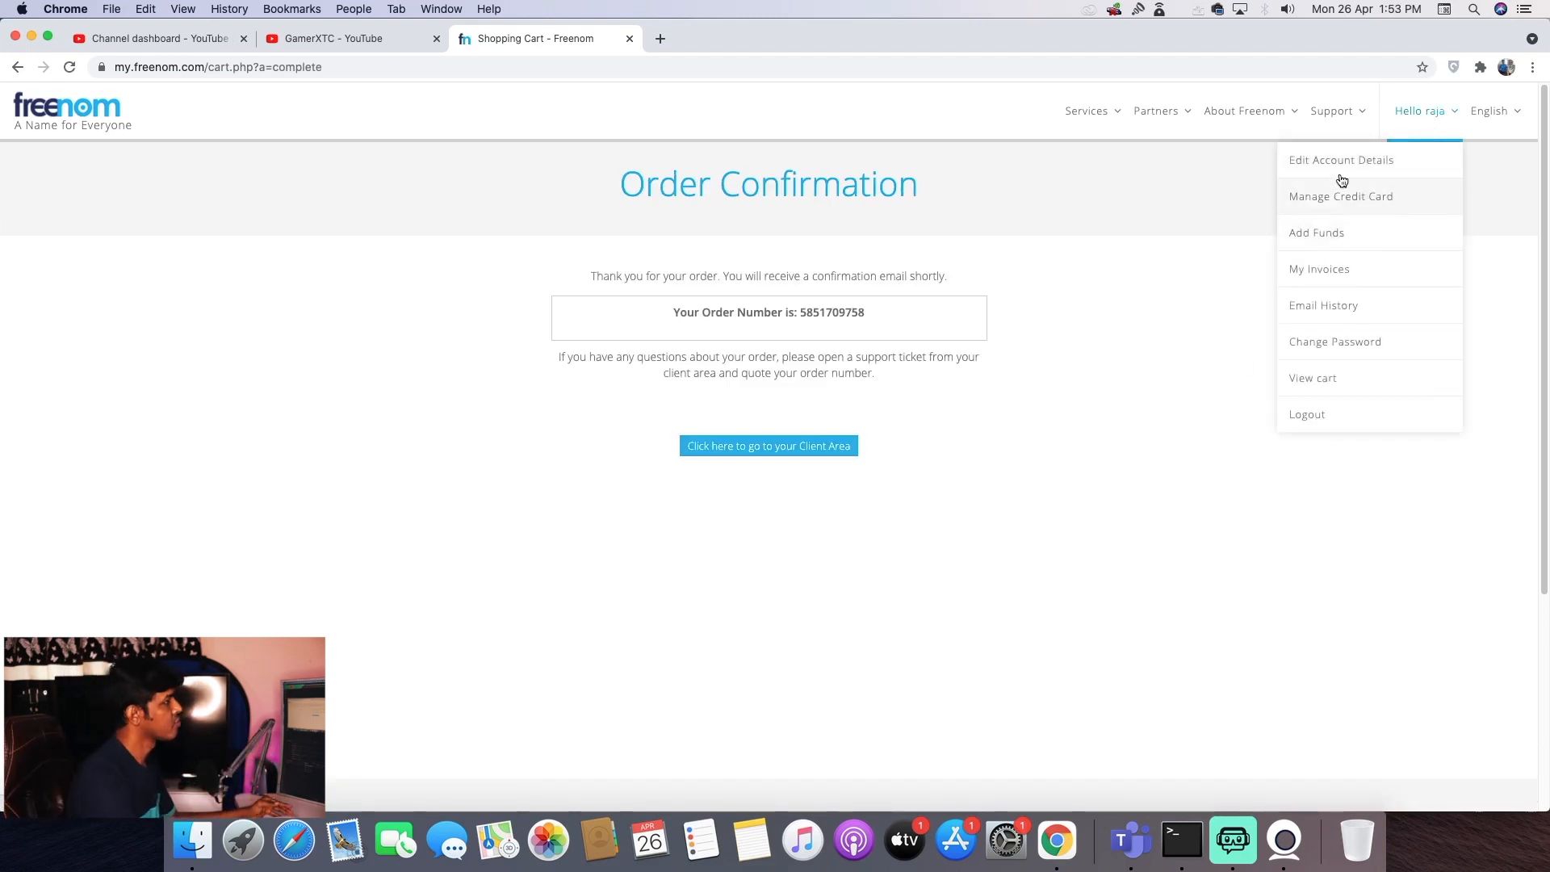
left_click(769, 445)
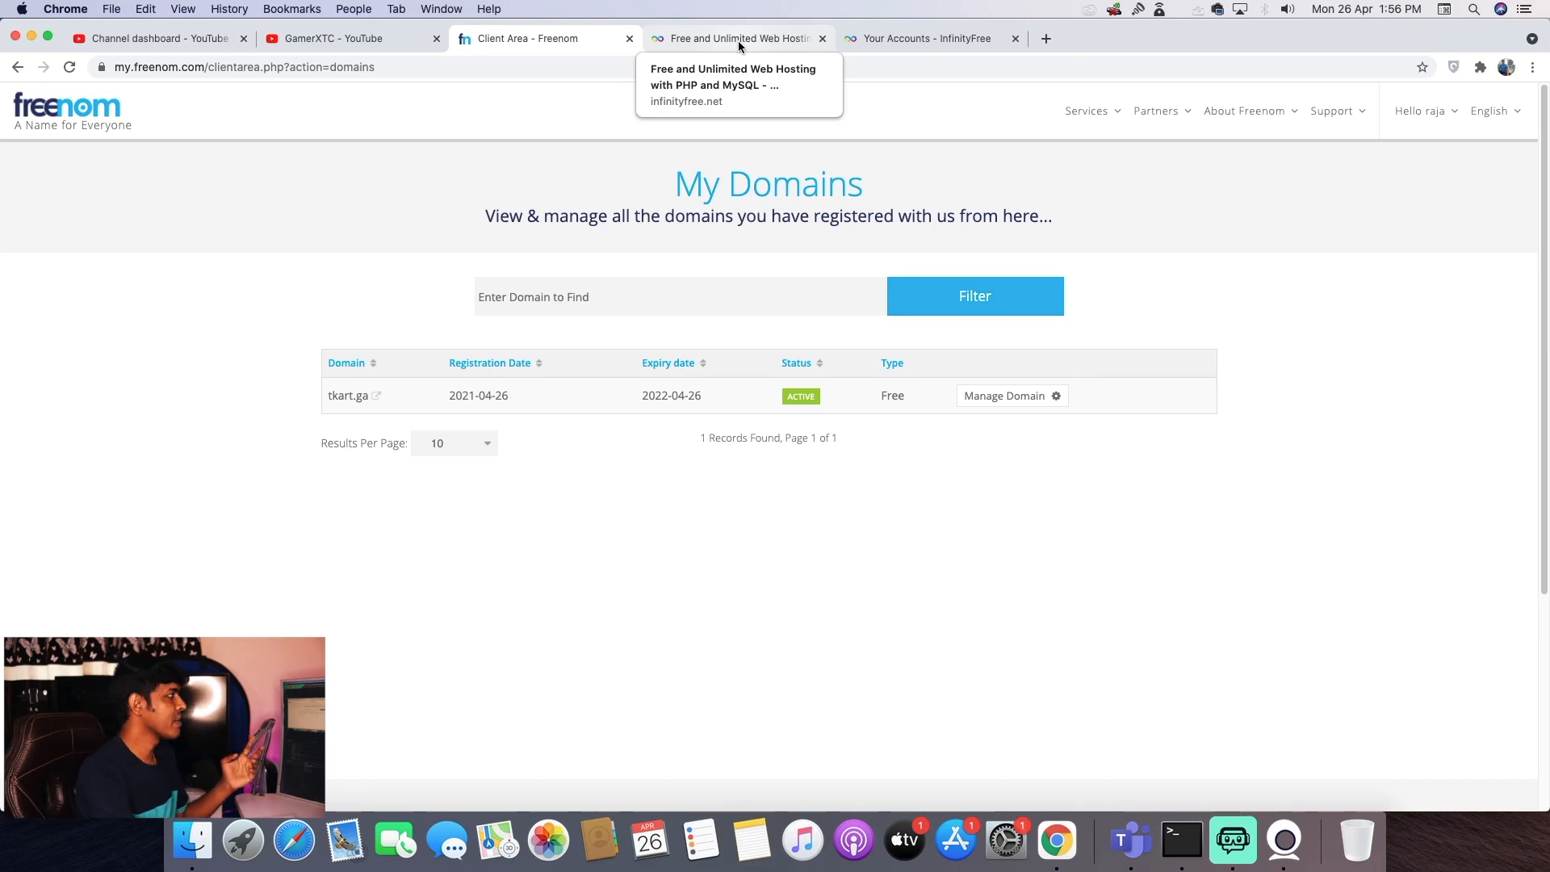
- Switch to InfinityFree's Your Accounts list and start creating a new hosting account
left_click(738, 40)
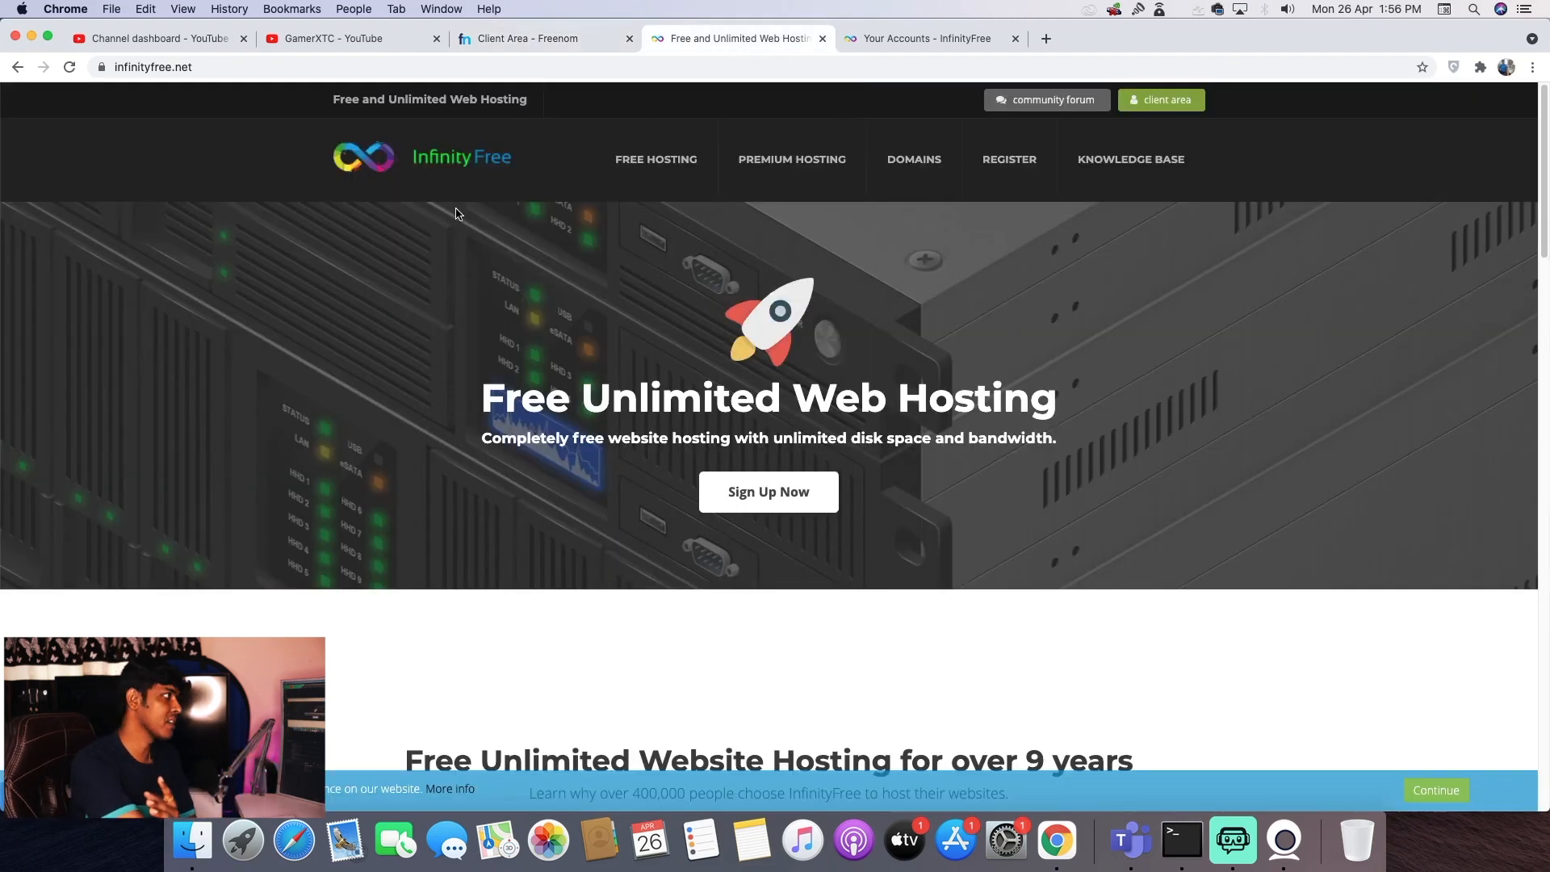
left_click(910, 40)
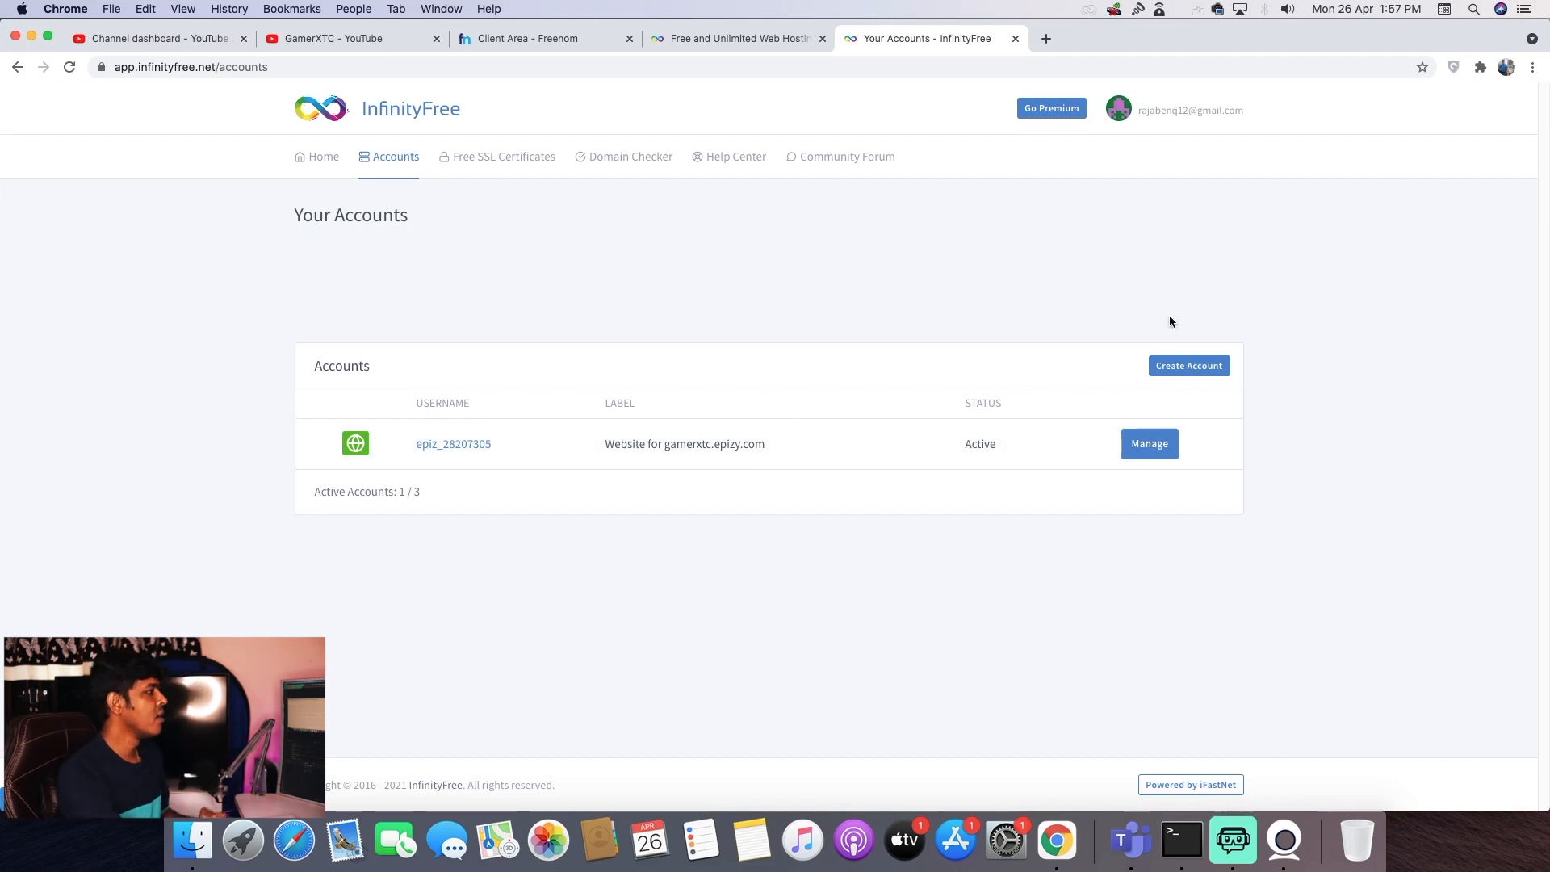
left_click(1209, 367)
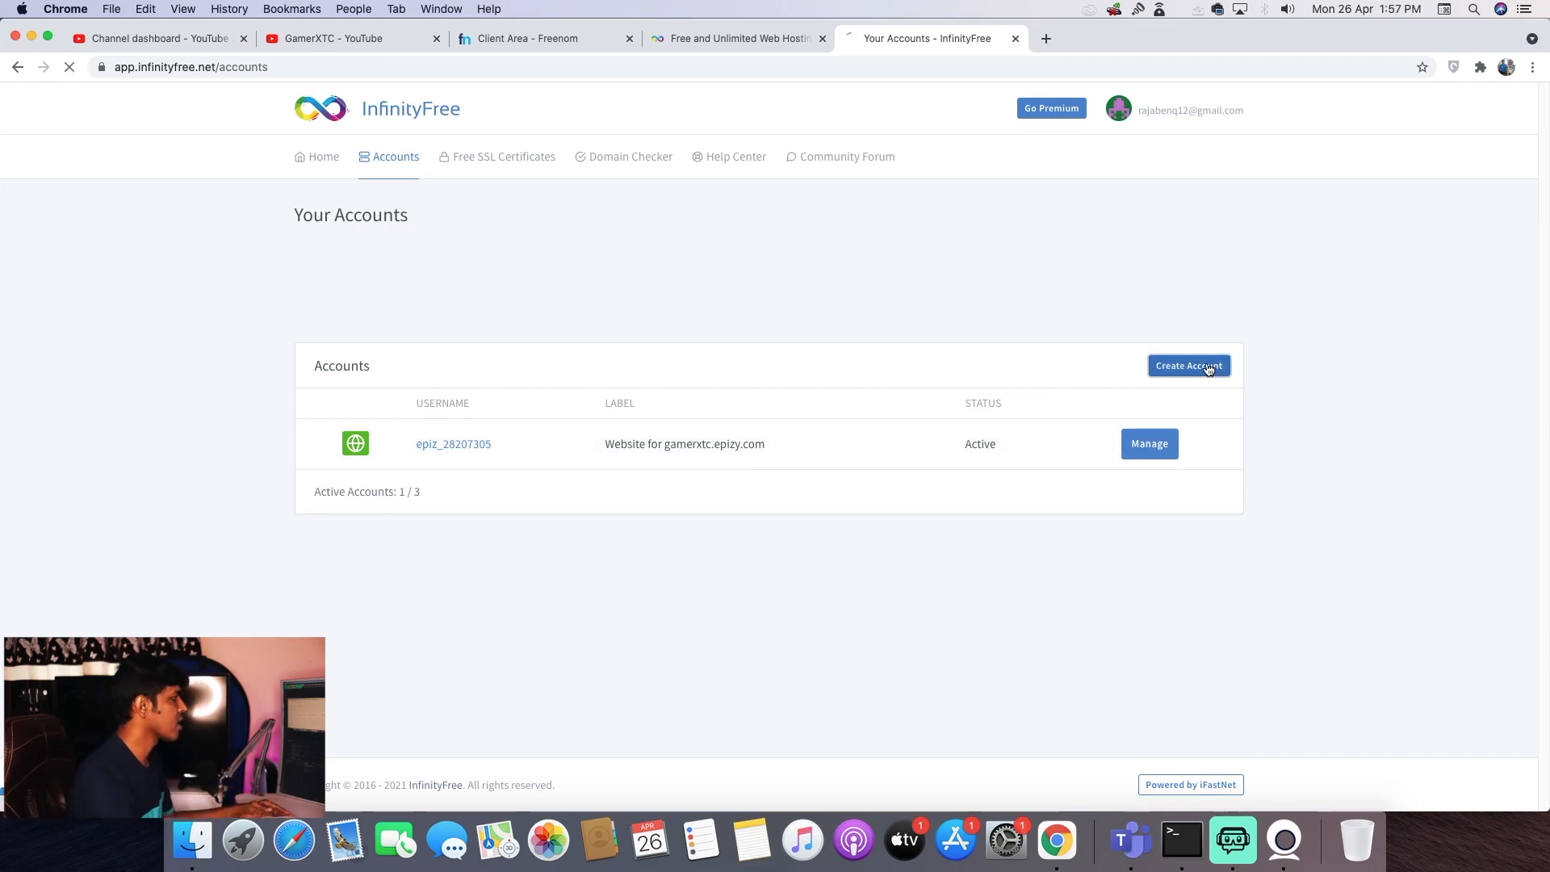
- Choose Custom Domain and paste tkart.ga copied from the Freenom domains list
left_click(464, 494)
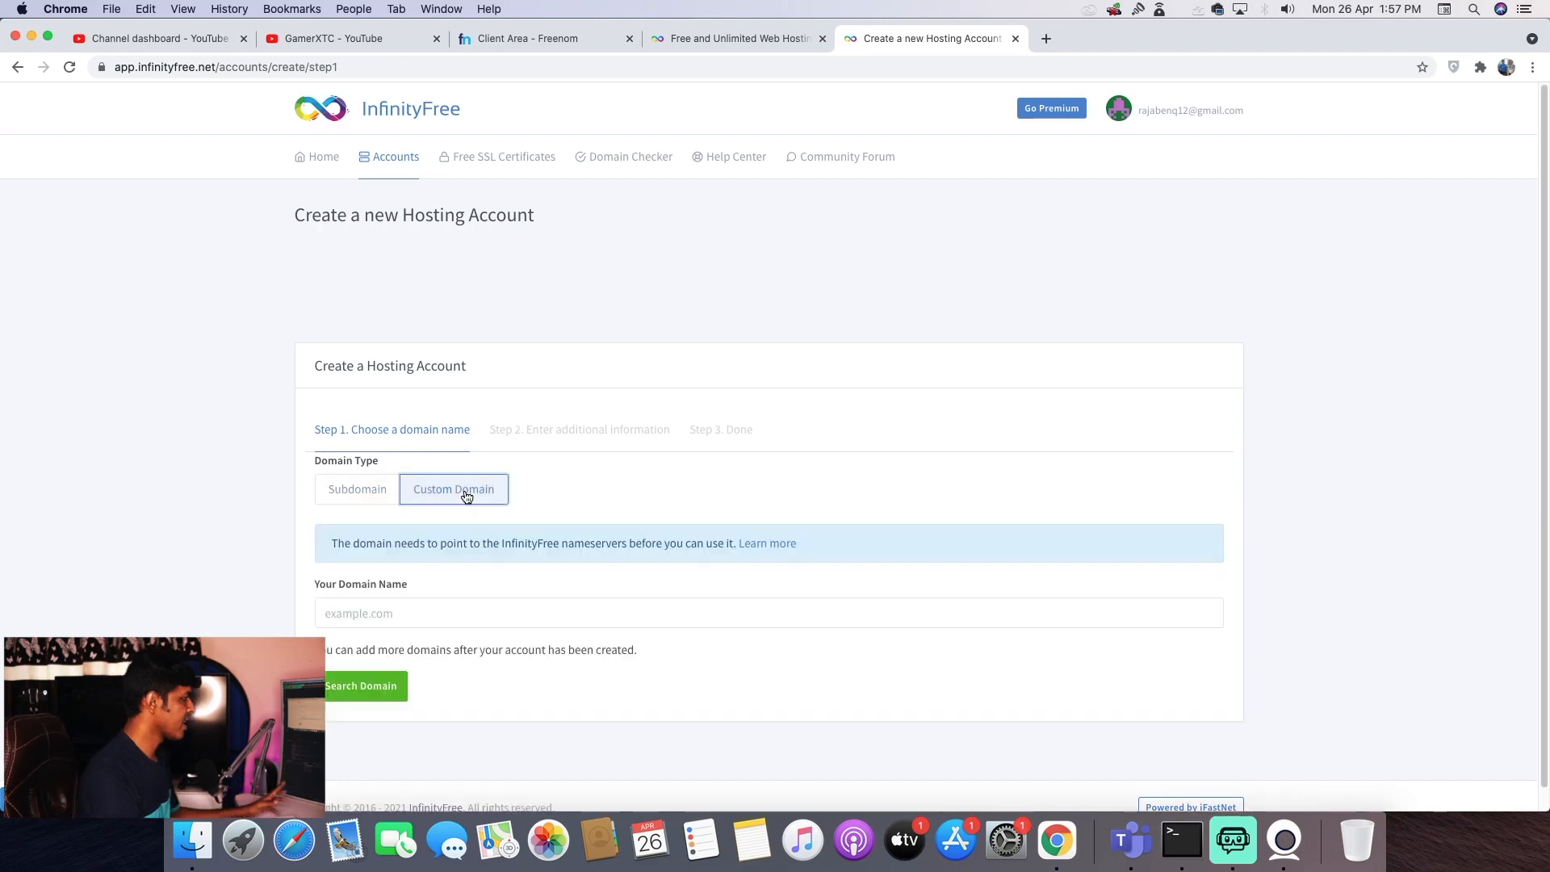
left_click(412, 601)
left_click(731, 38)
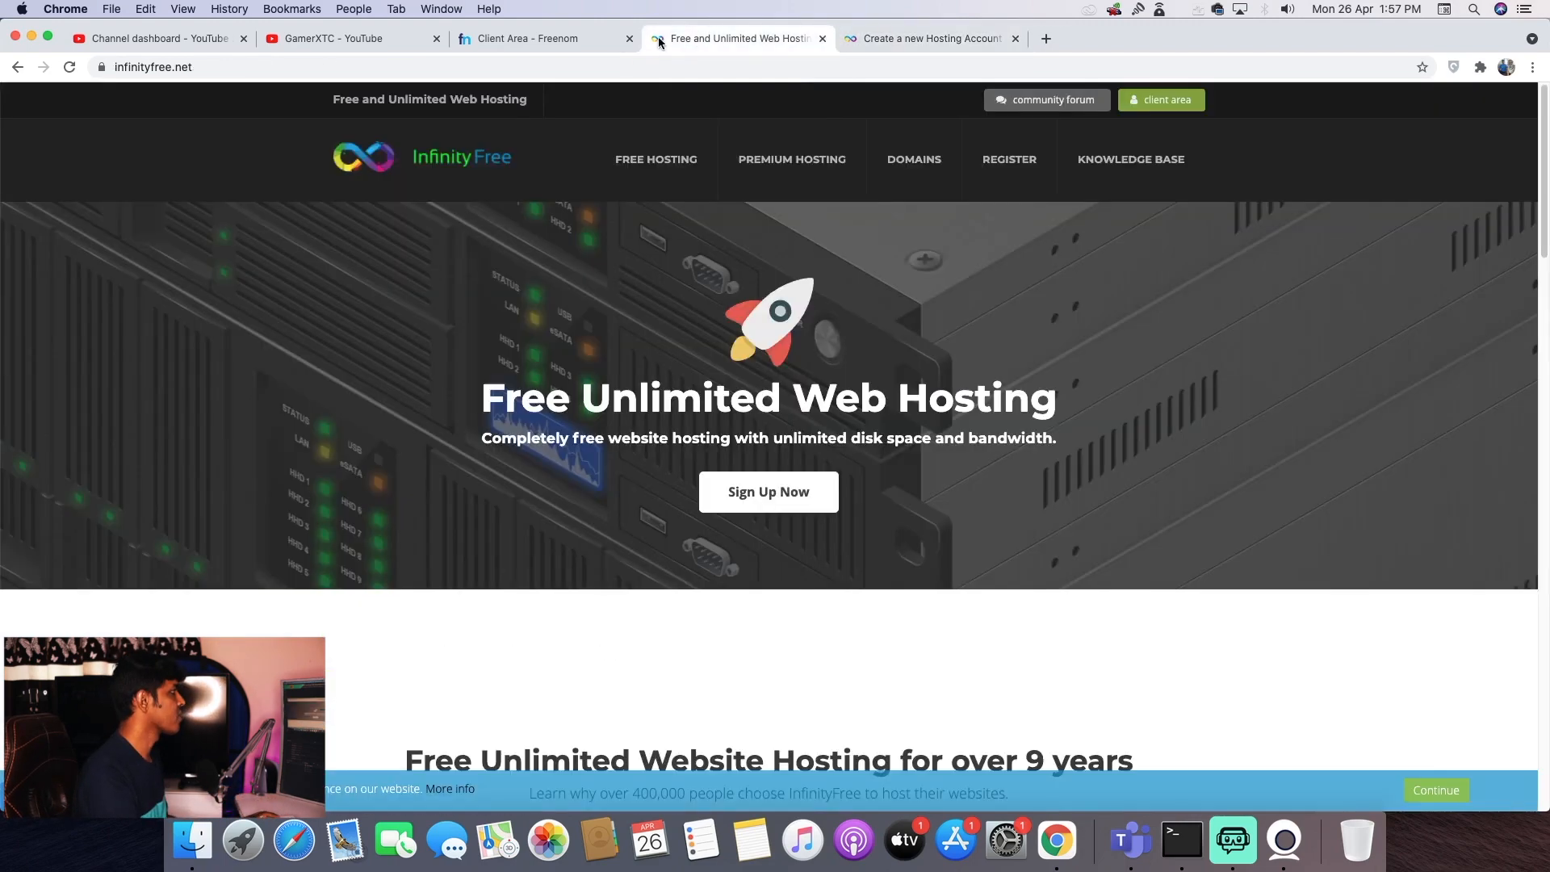
left_click(525, 38)
left_click_drag(329, 395, 370, 397)
key("super+c")
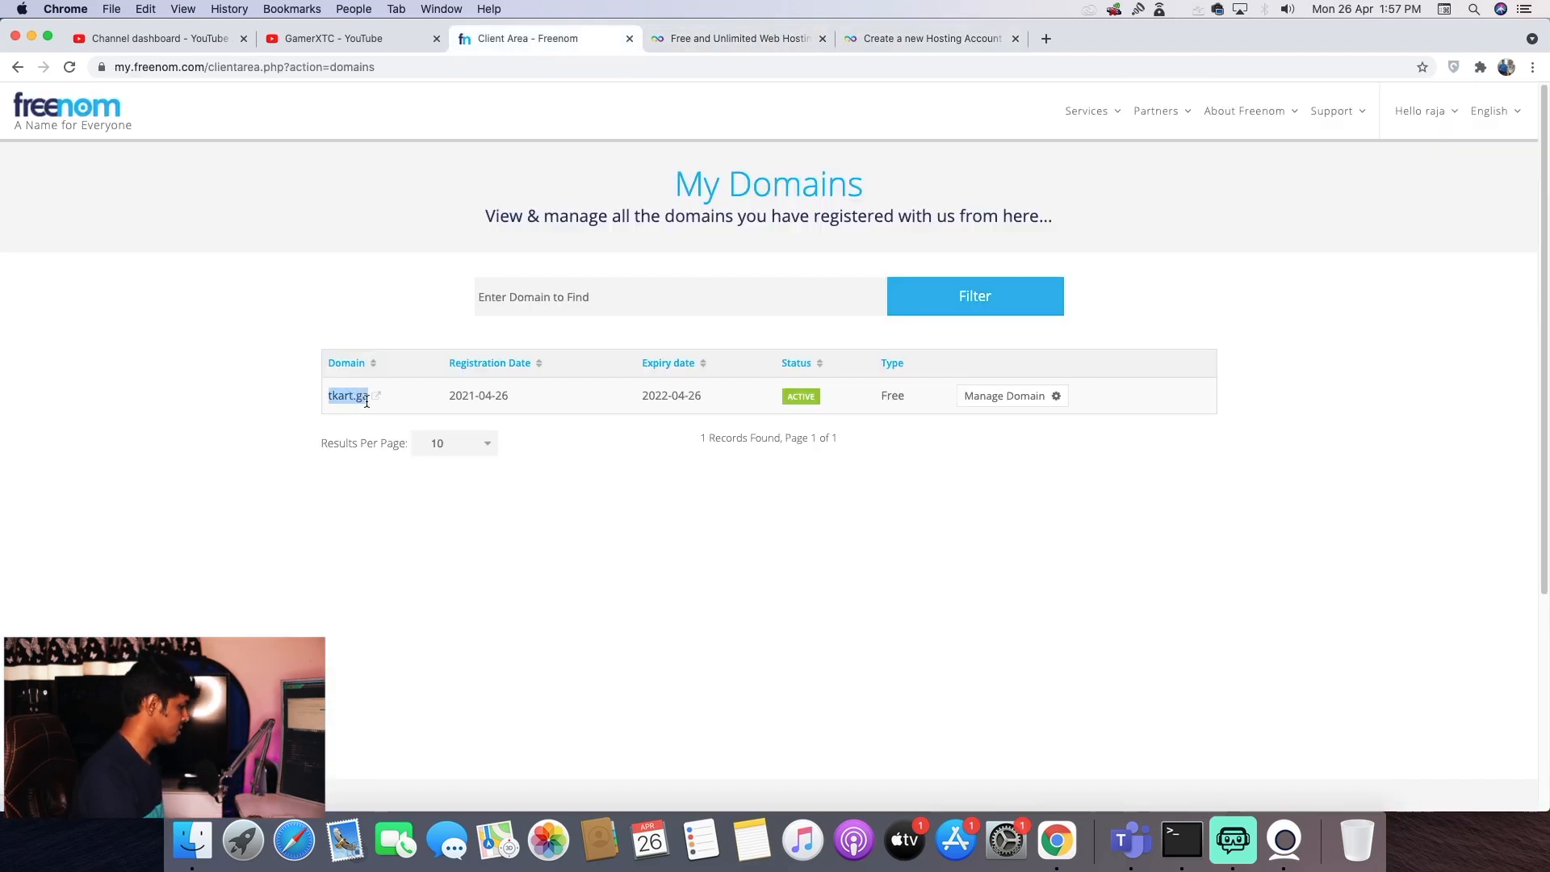
left_click(878, 41)
key("super+v")
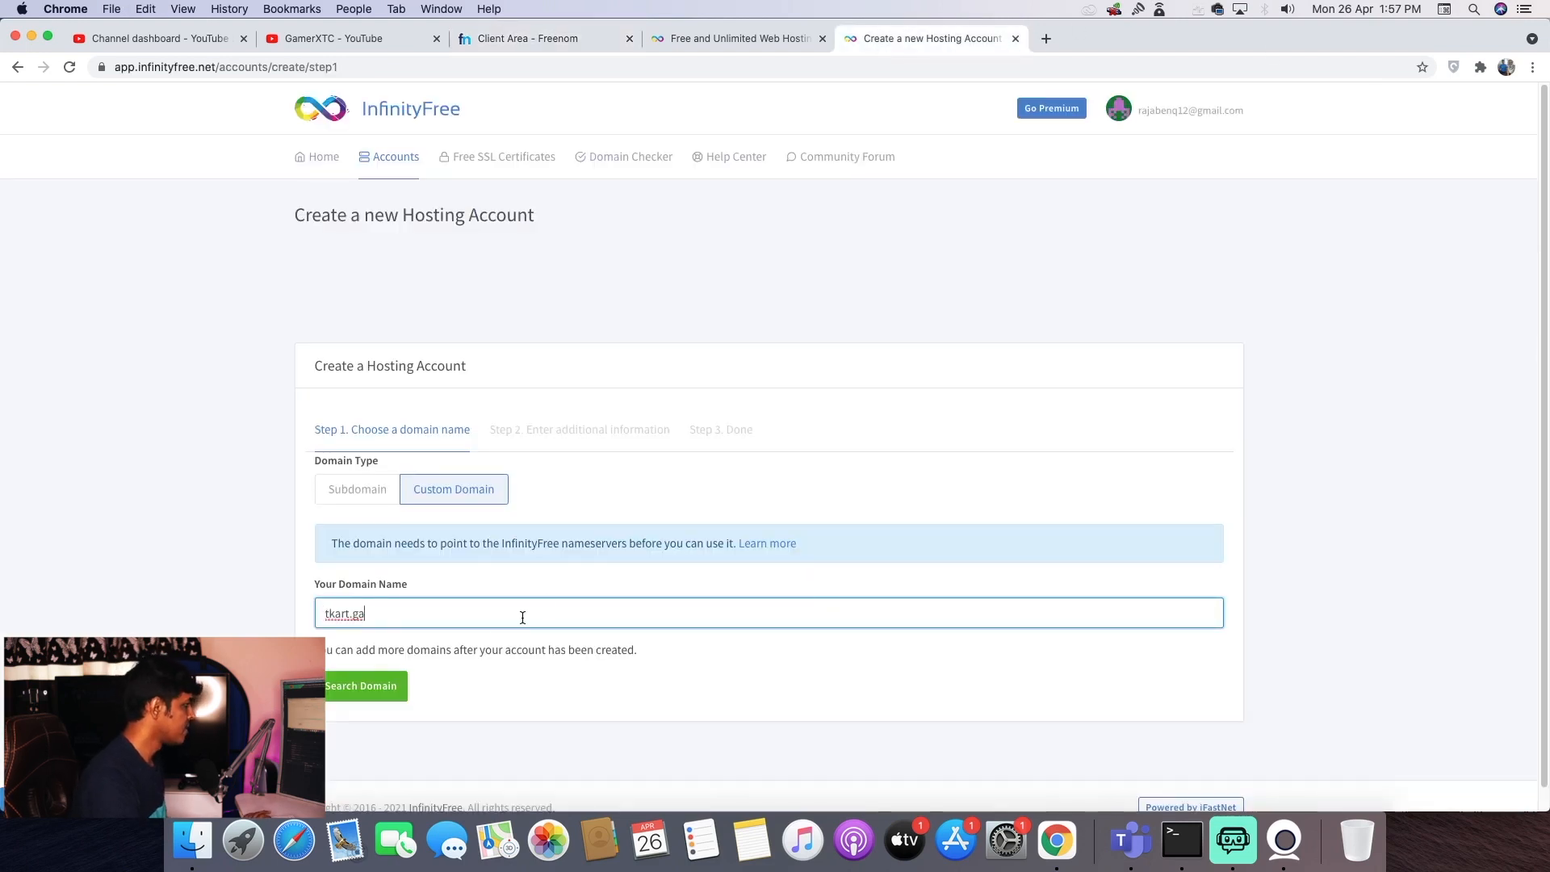
- Search tkart.ga, try creating the account with a password, and copy ns1.epizy.com from the error
left_click(371, 688)
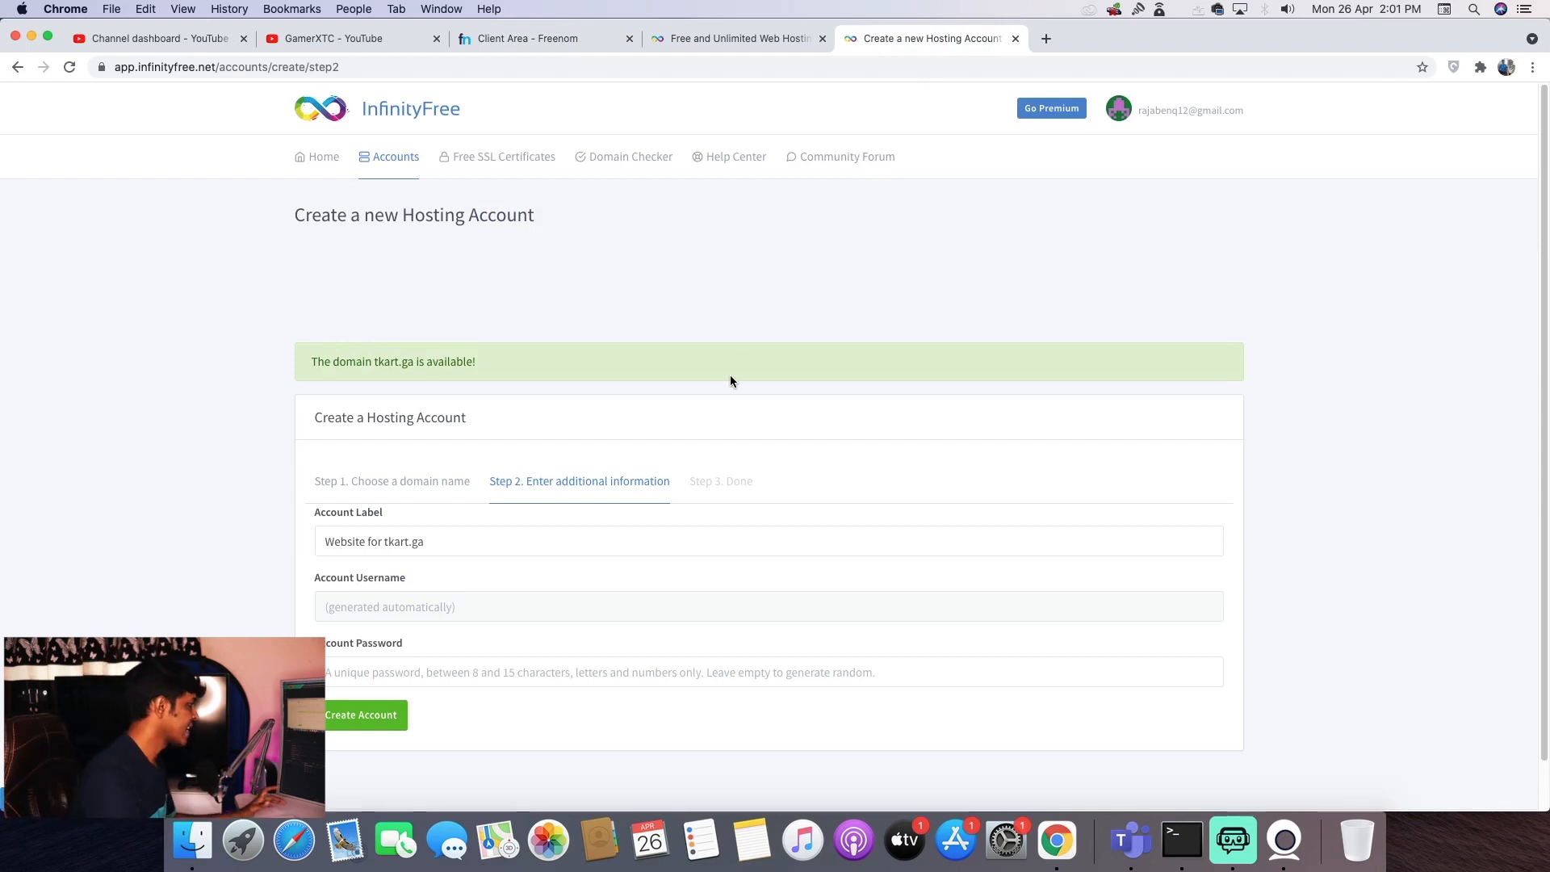
left_click(518, 682)
type("123456789")
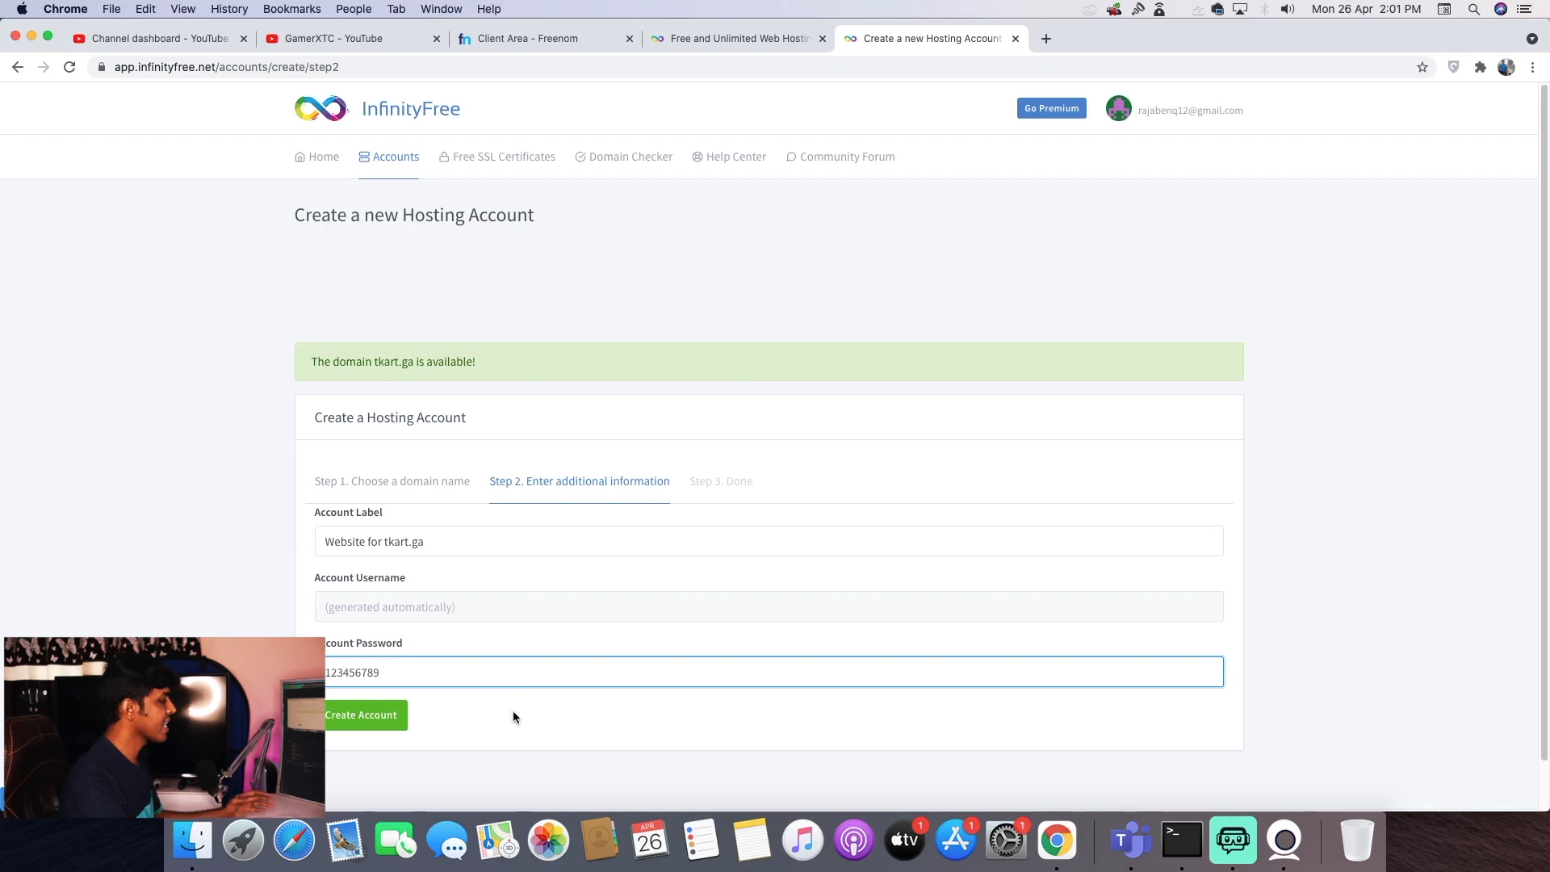
left_click(371, 724)
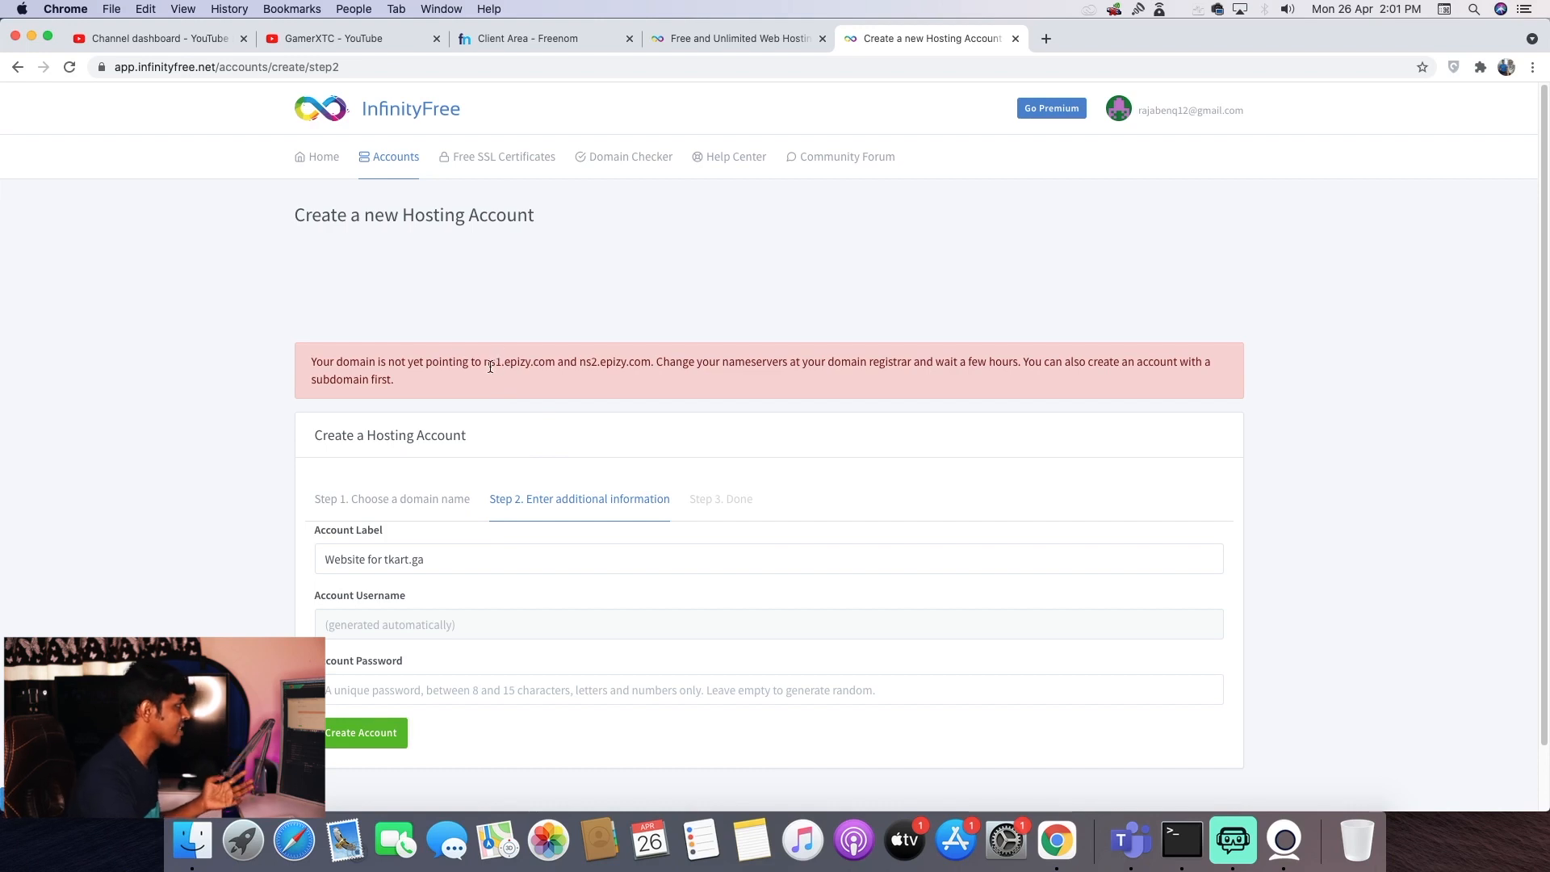
left_click_drag(484, 363, 555, 362)
key("super+c")
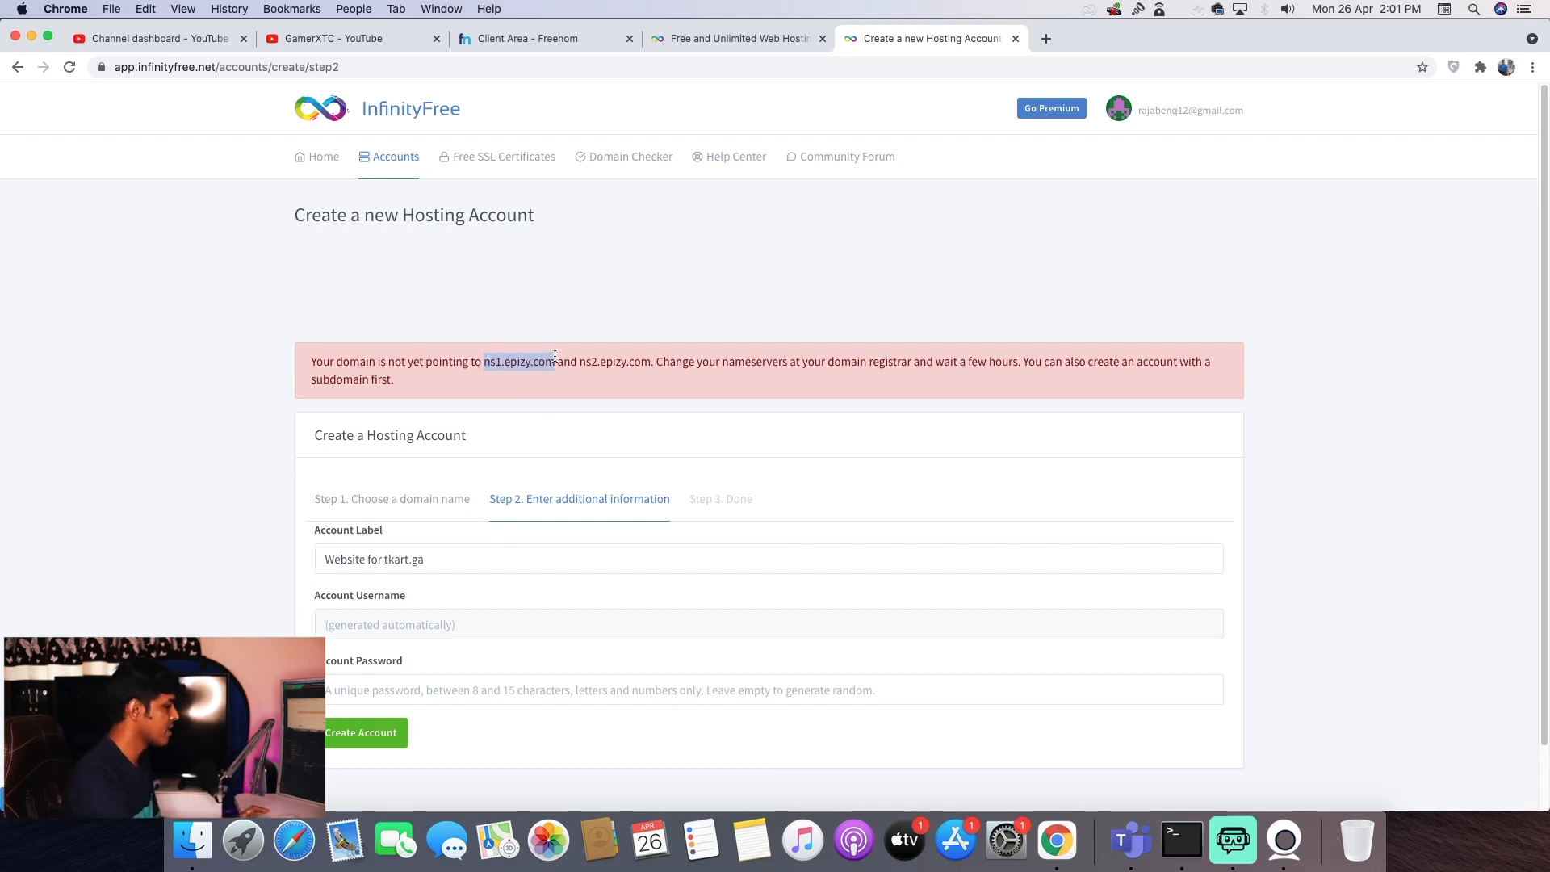
- Open tkart.ga's nameserver settings in Freenom and choose custom nameservers
left_click(525, 39)
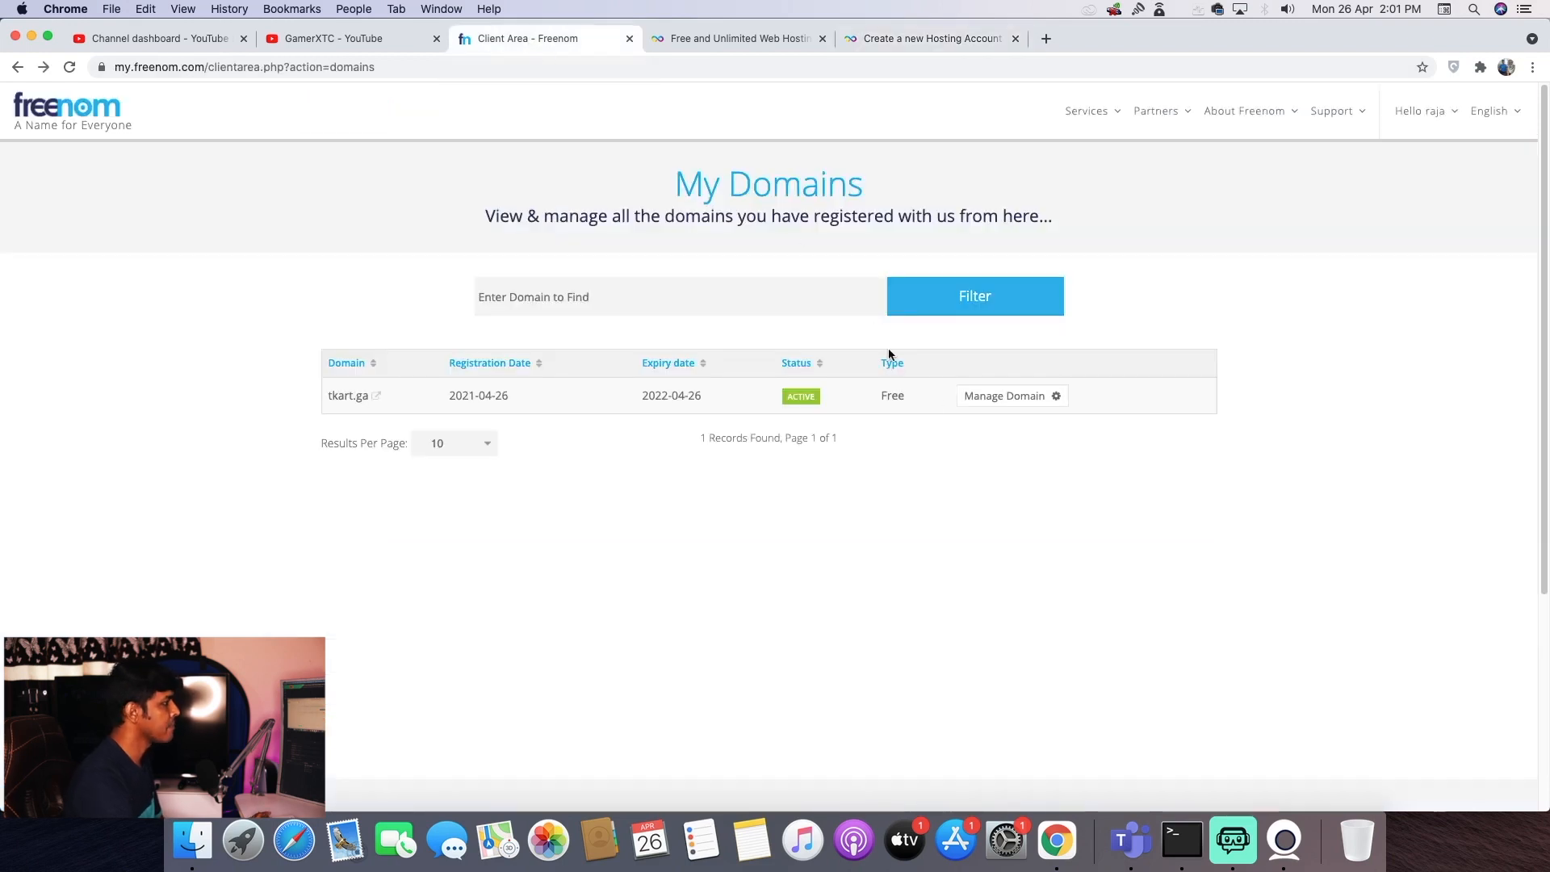
left_click(1014, 397)
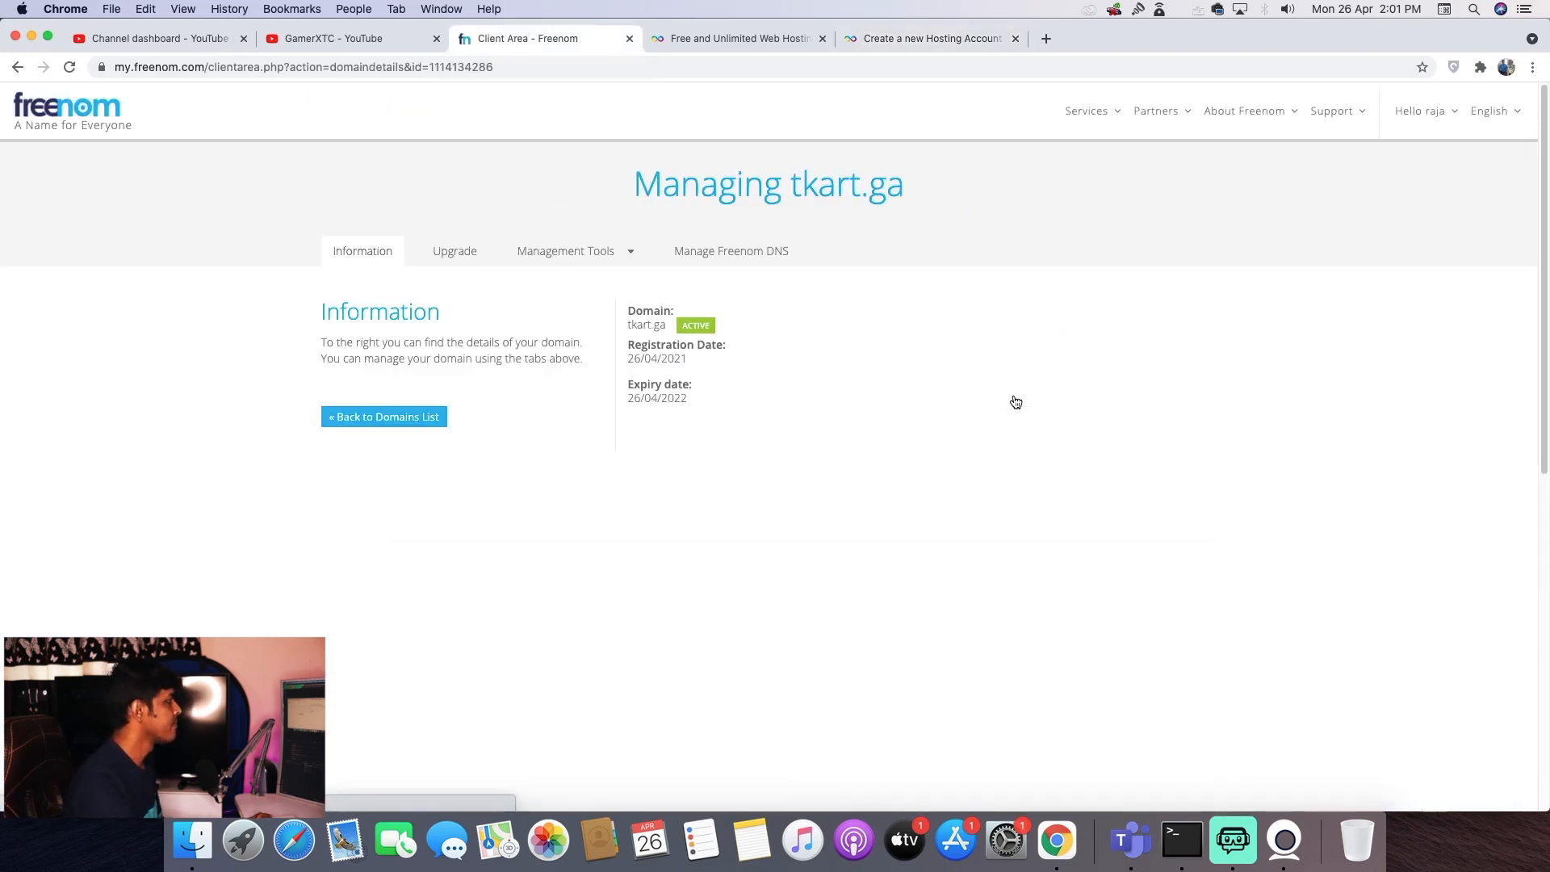
left_click(595, 252)
left_click(575, 283)
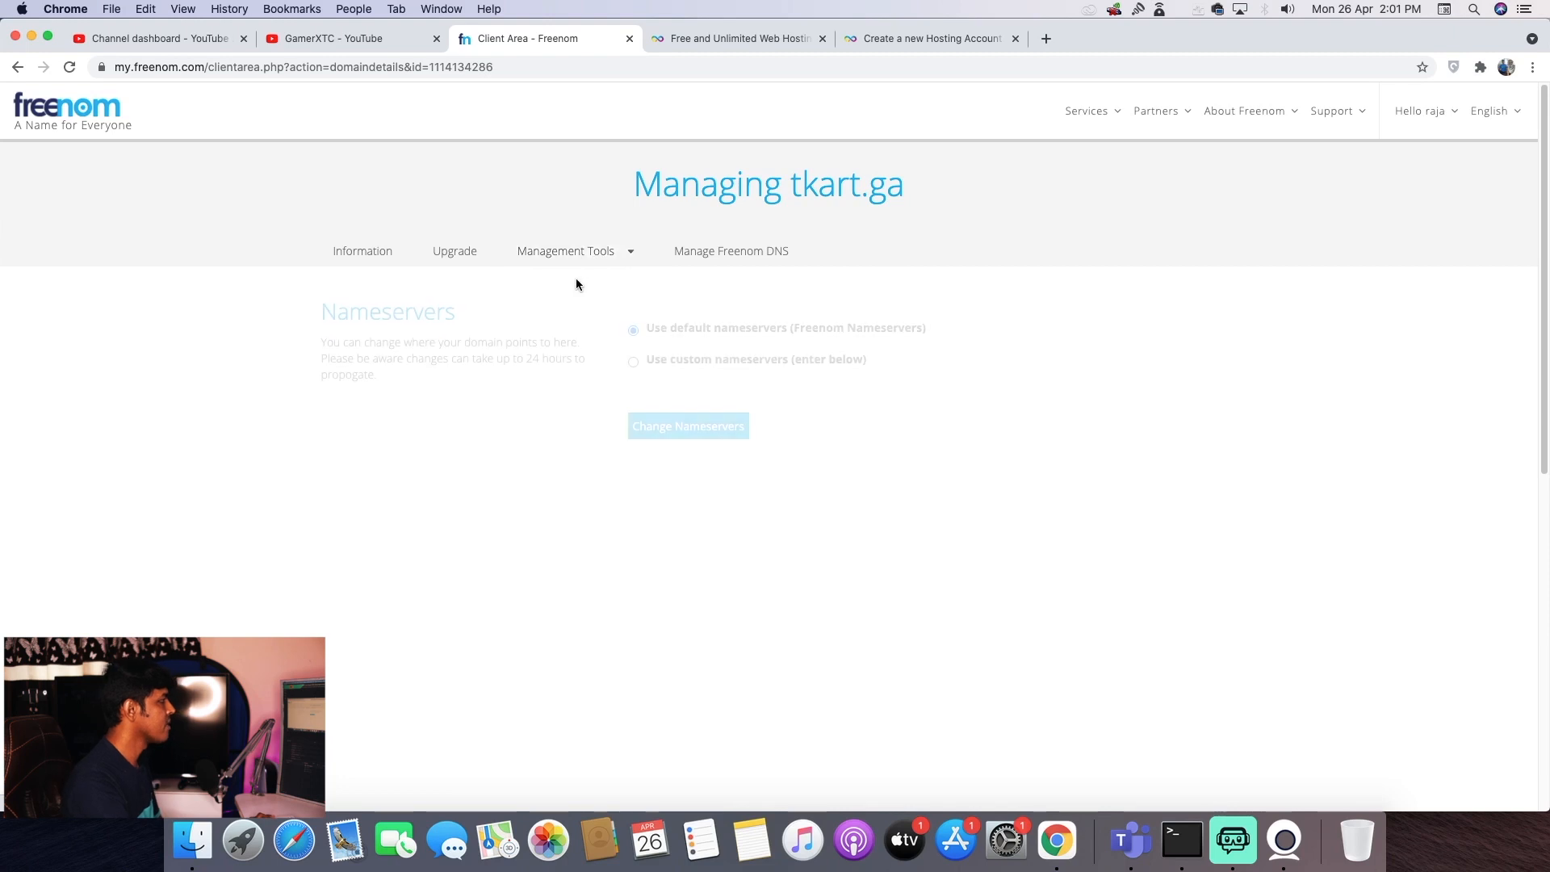
left_click(632, 362)
- Enter ns1.epizy.com and ns2.epizy.com as the nameservers and save the change
left_click(683, 439)
key("super+v")
left_click(703, 491)
key("super+v")
type("2")
key("Delete")
left_click(711, 704)
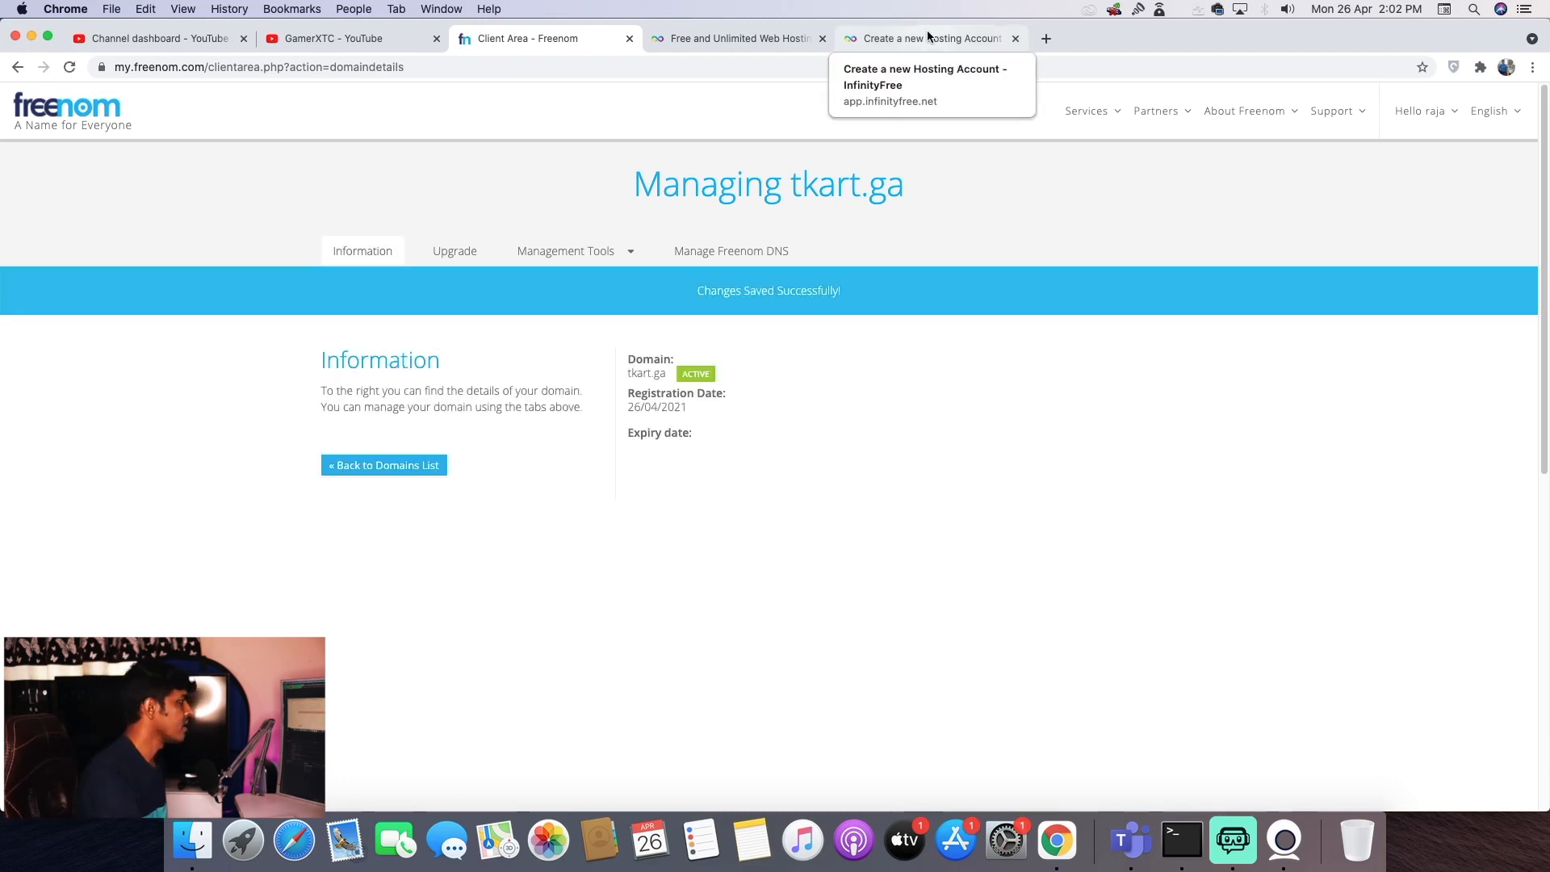
left_click(926, 32)
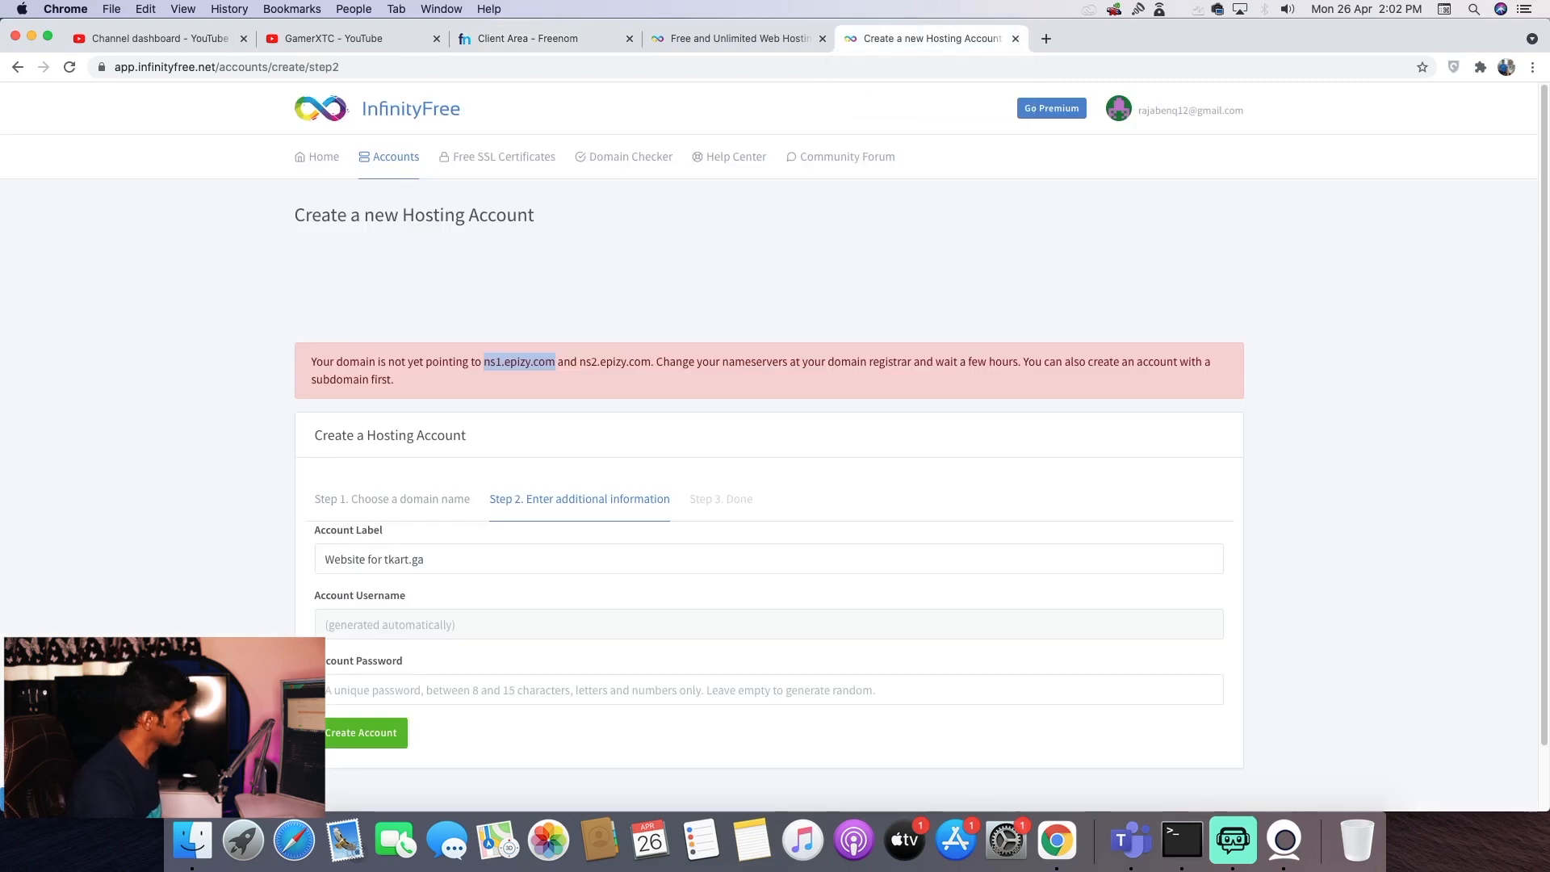
- Enter a new account password and create the tkart.ga hosting account
left_click(404, 688)
type("123456789")
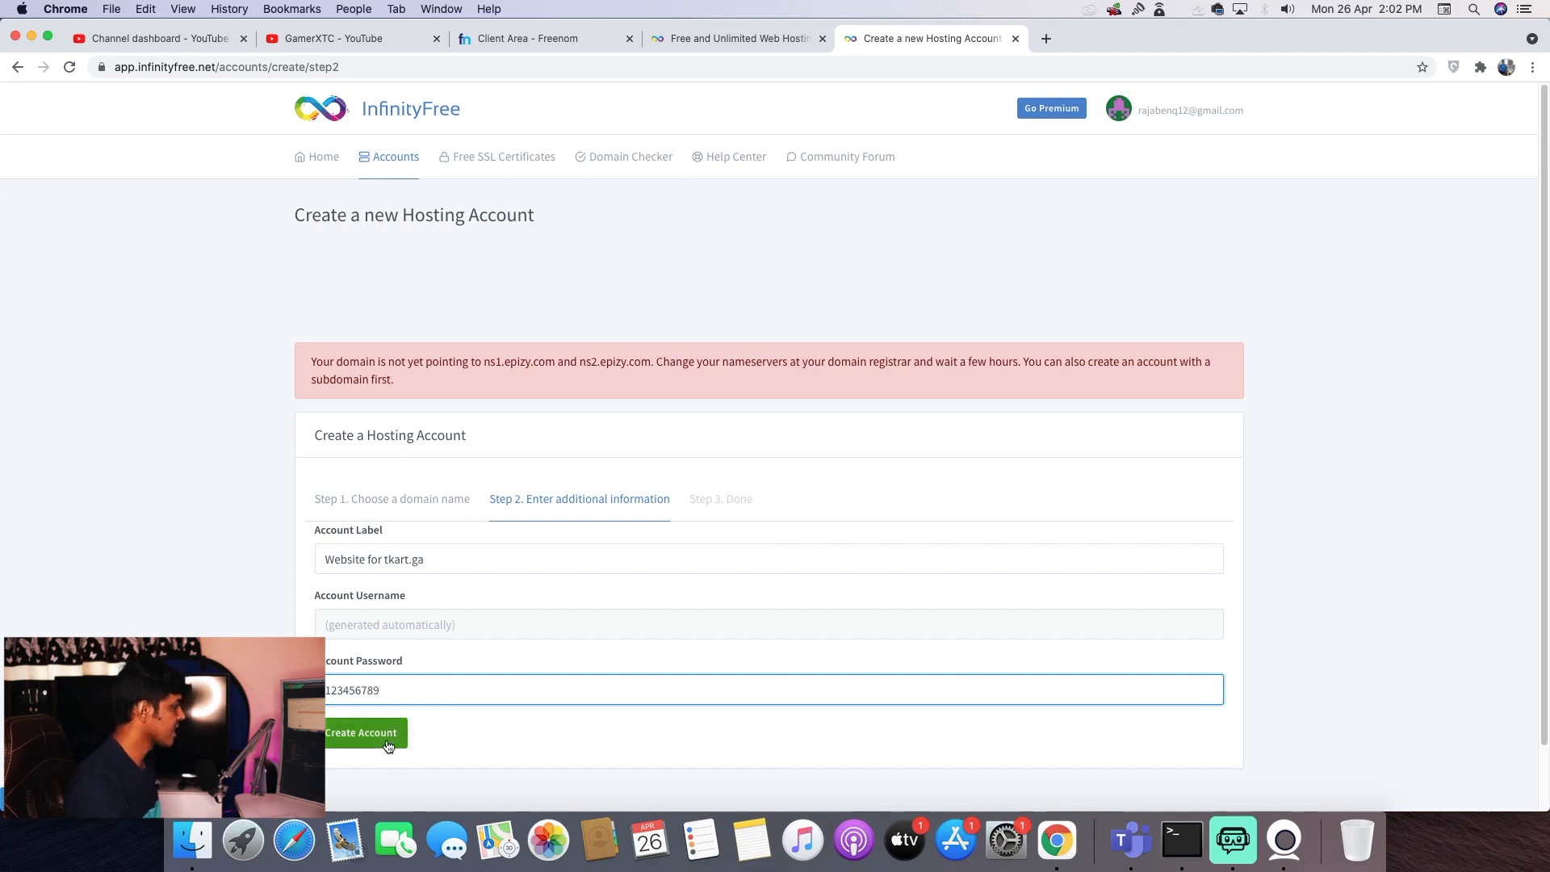
left_click(388, 745)
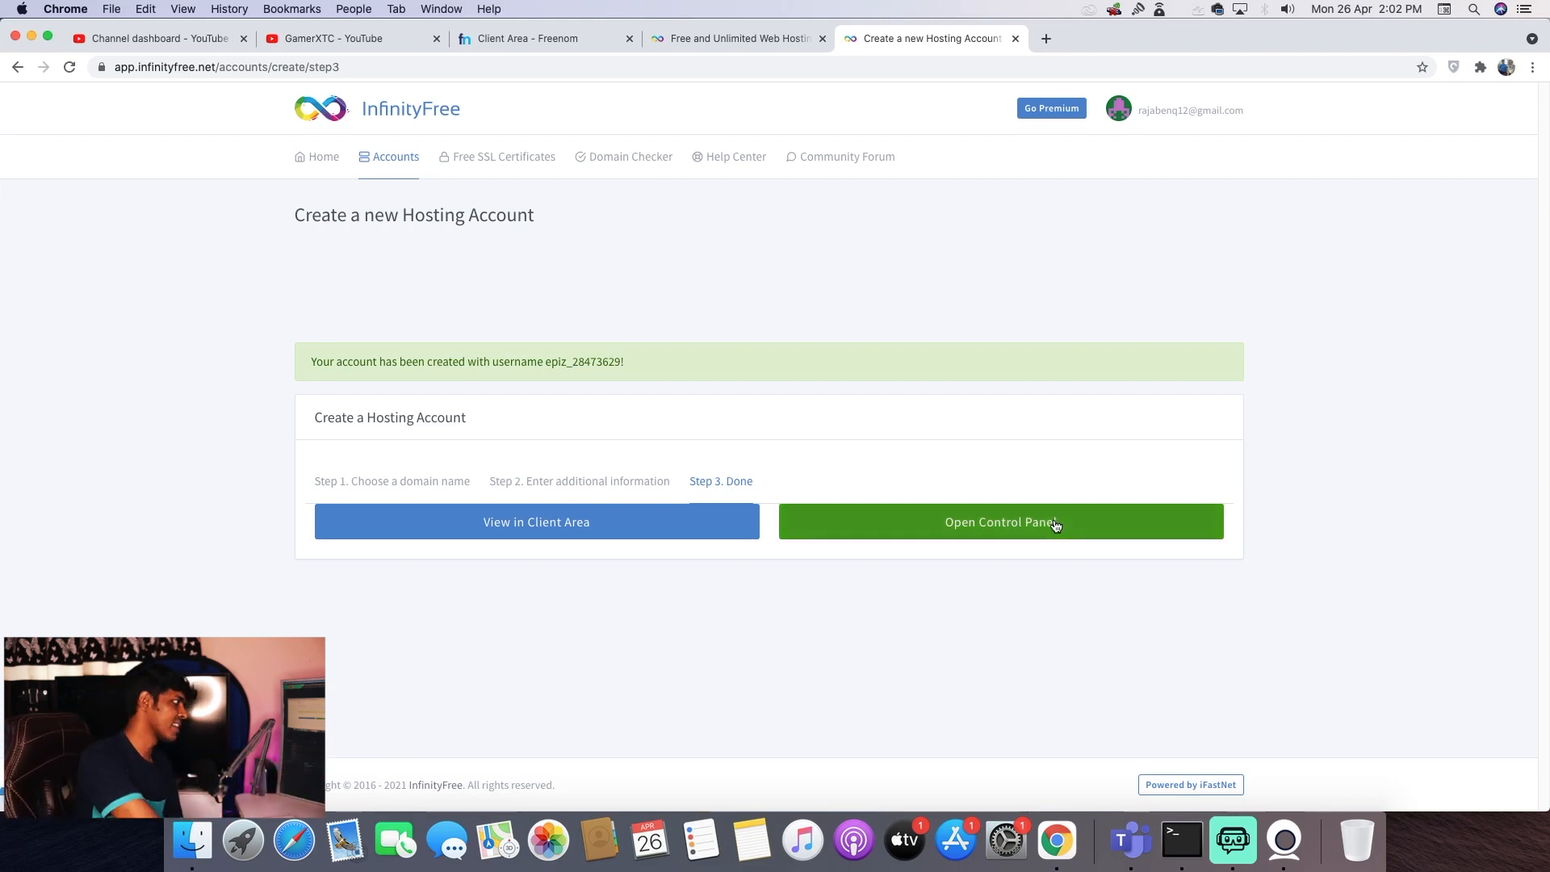
- Open the tkart.ga account's control panel and scroll down to Softaculous Apps Installer
left_click(1008, 521)
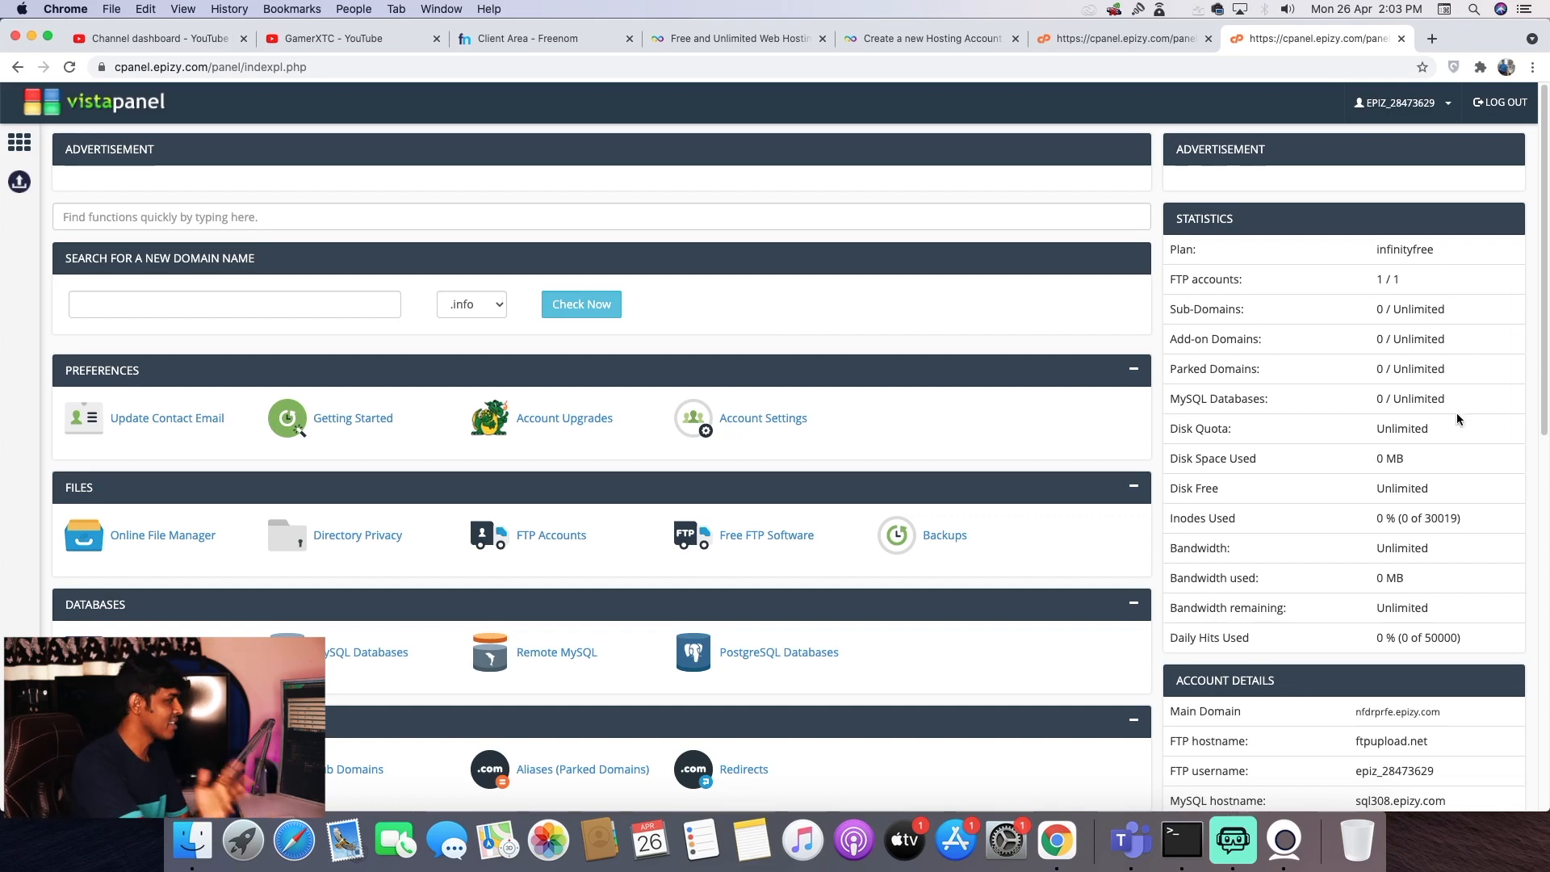
scroll(1456, 413, "down", 1)
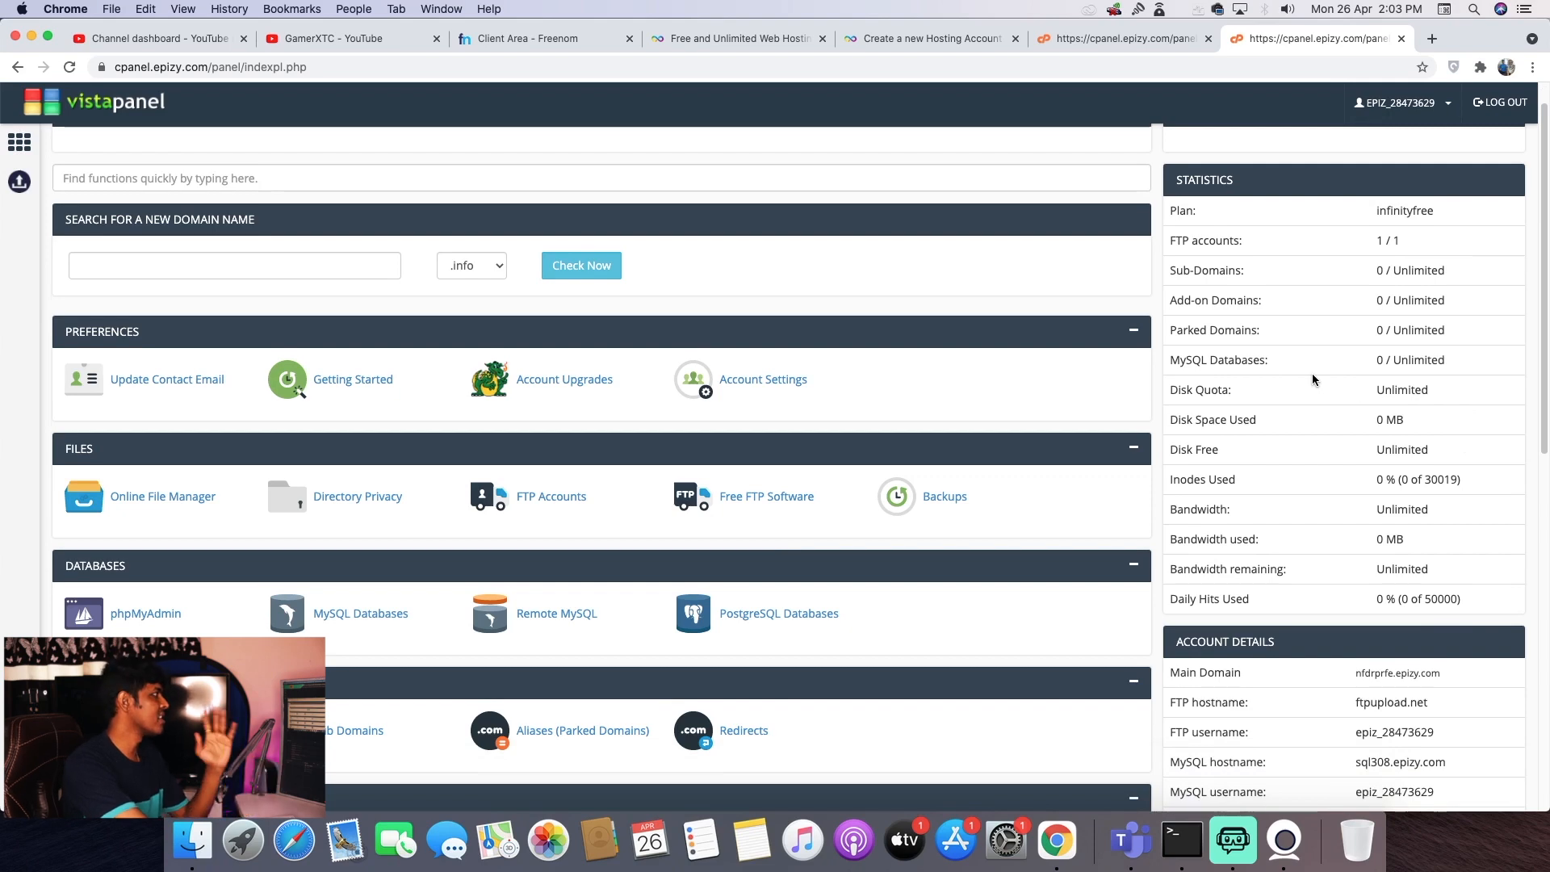
scroll(934, 270, "up", 1)
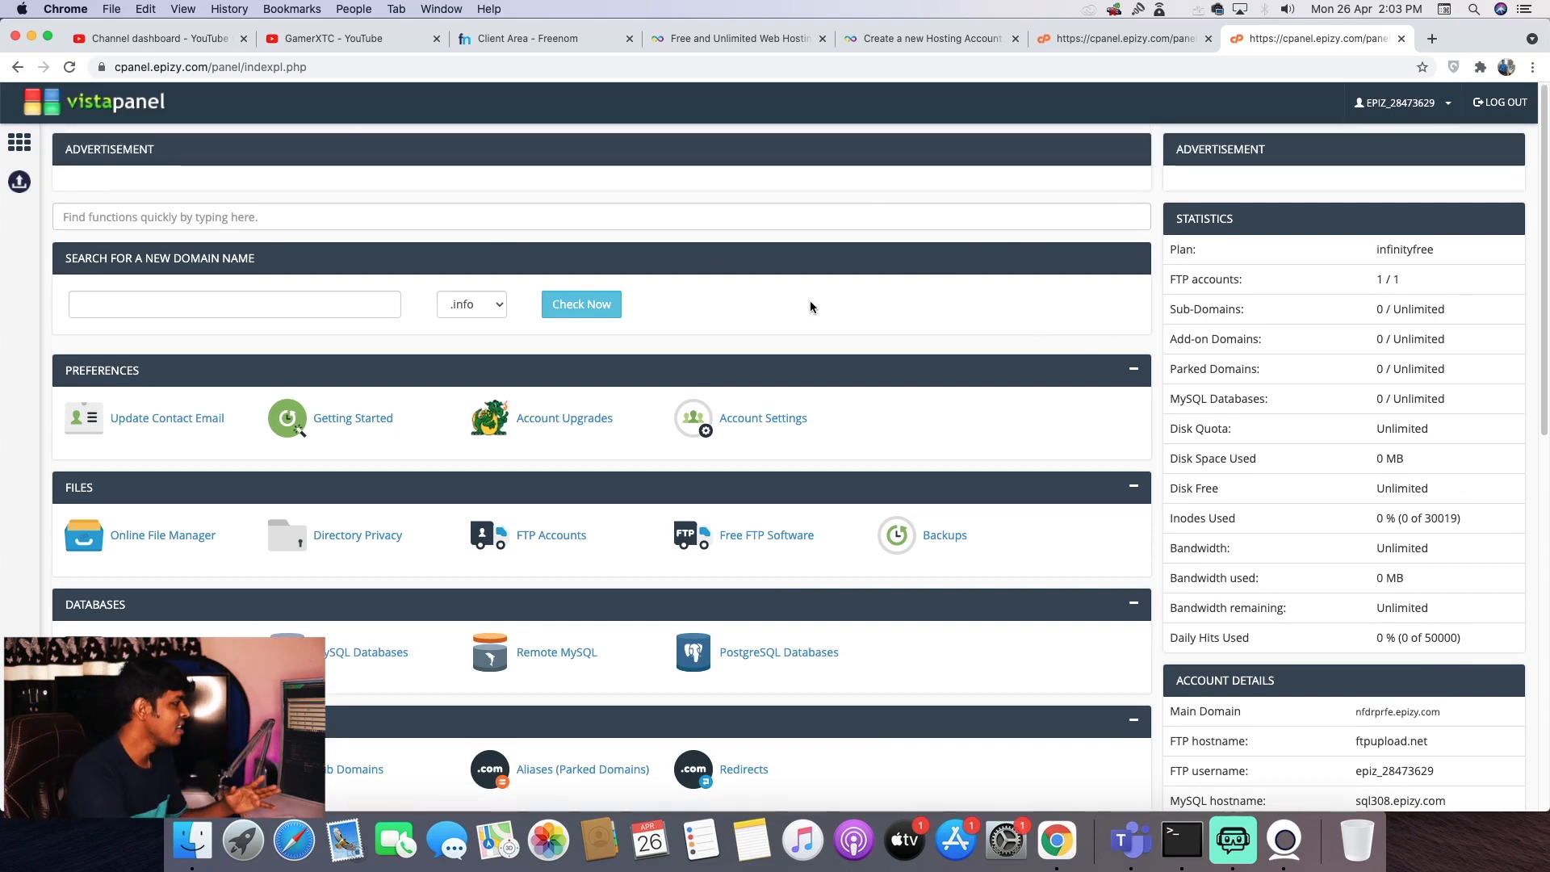
scroll(727, 371, "down", 1)
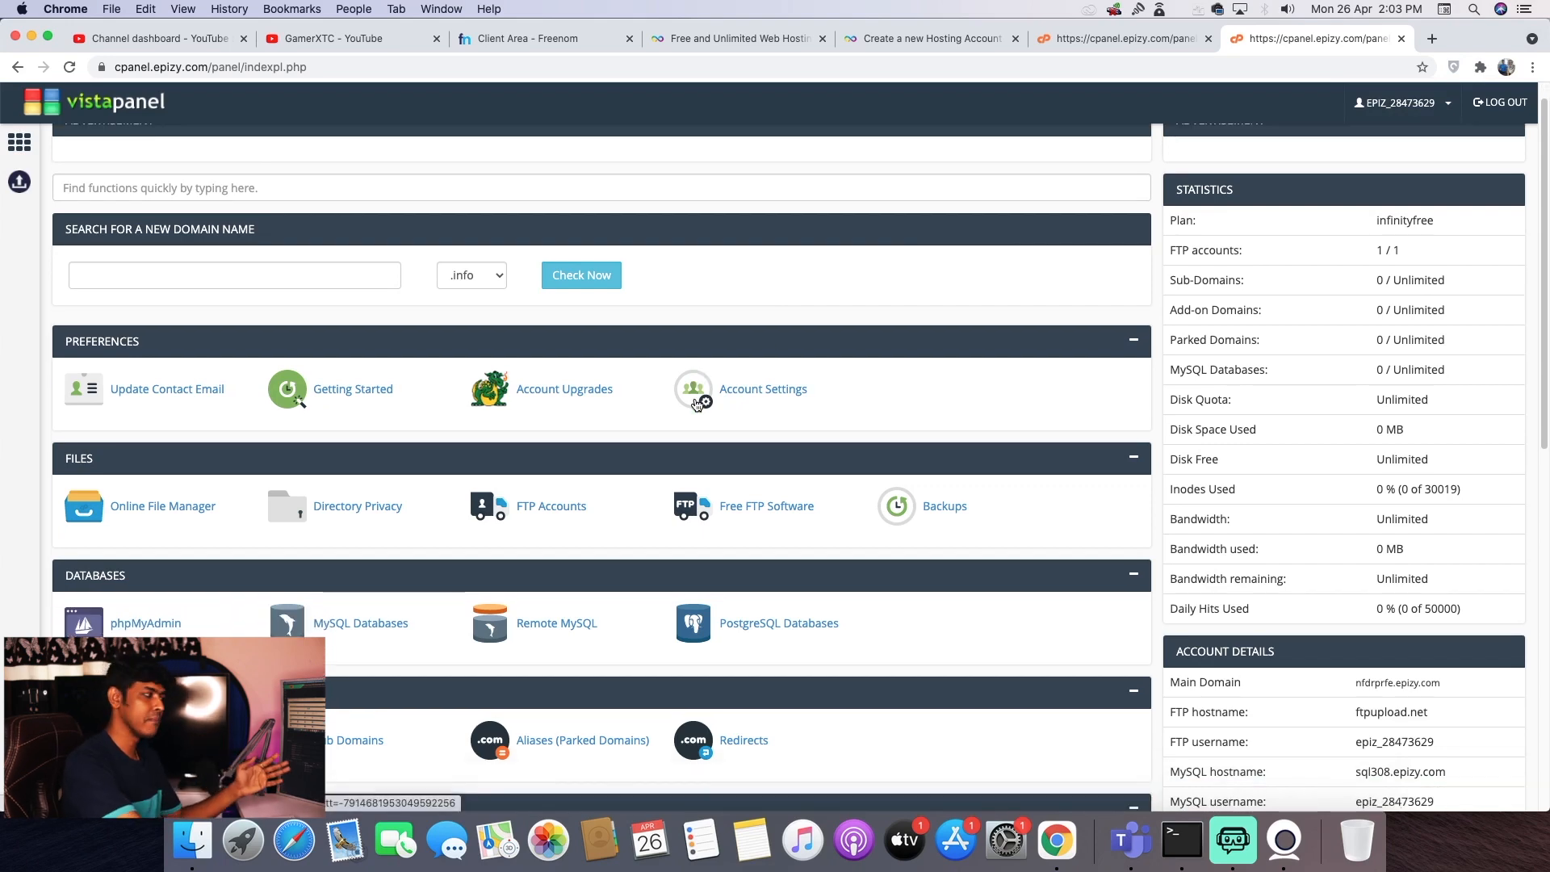
scroll(646, 416, "down", 5)
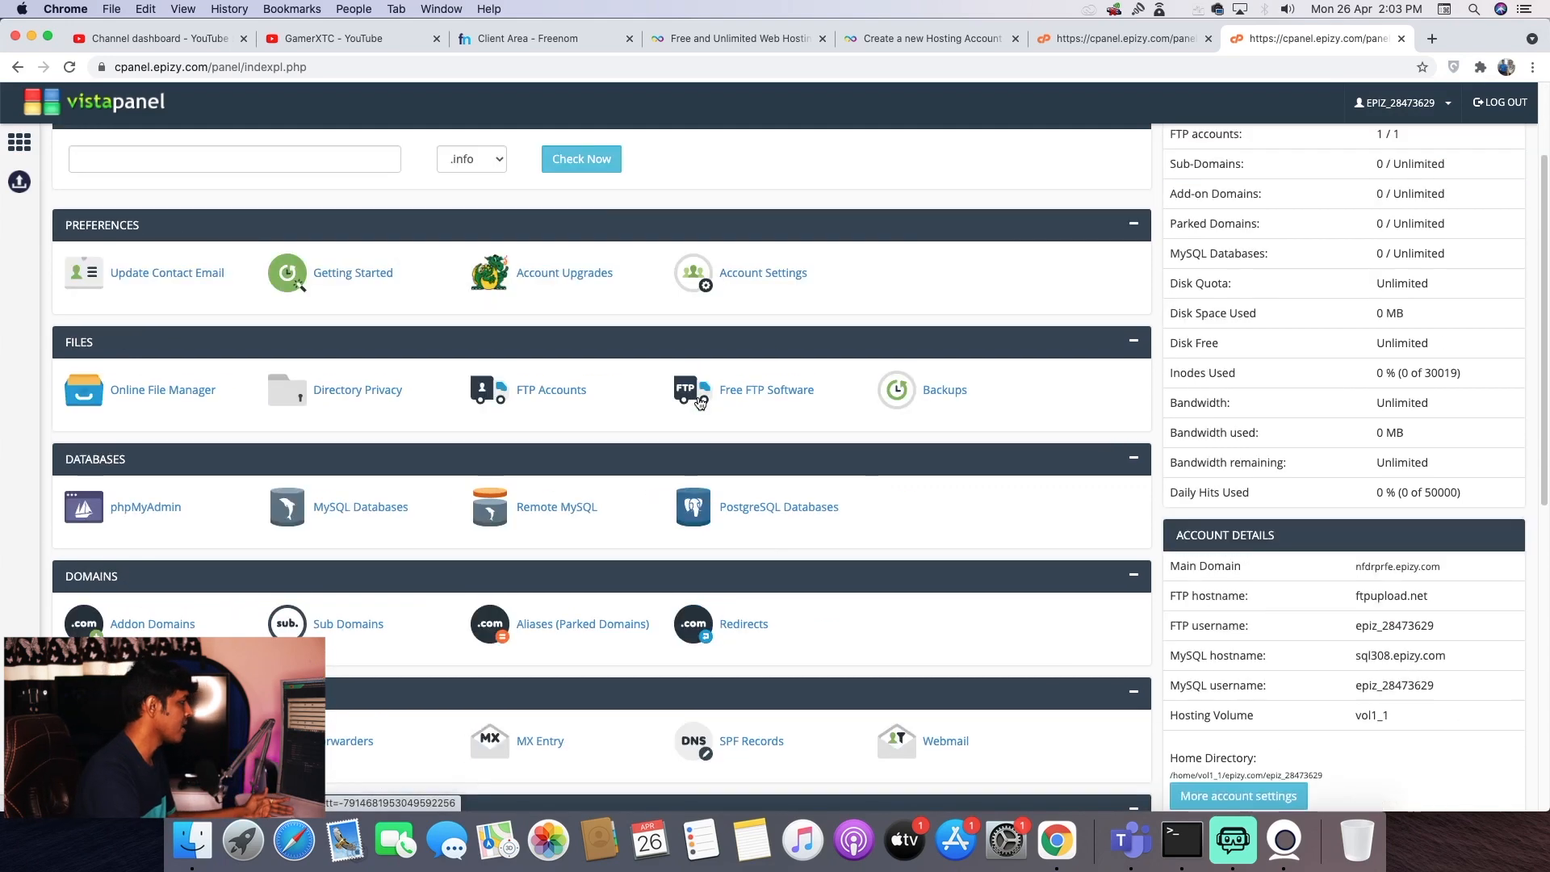
scroll(565, 432, "down", 10)
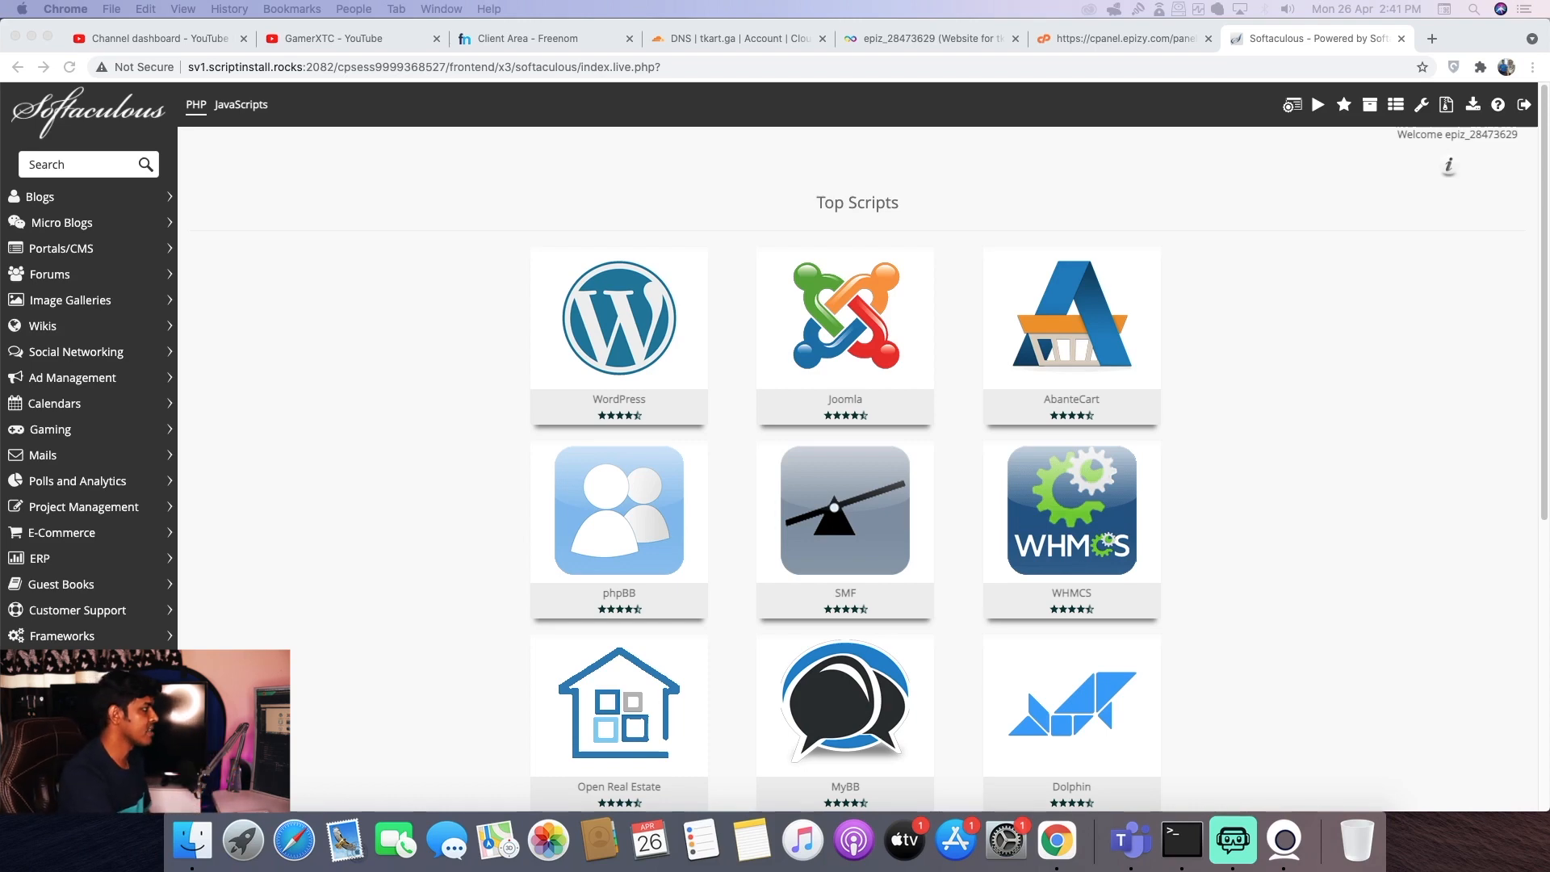
- Open the AbanteCart install form for tkart.ga with admin folder admin123
left_click(1118, 341)
left_click(1118, 340)
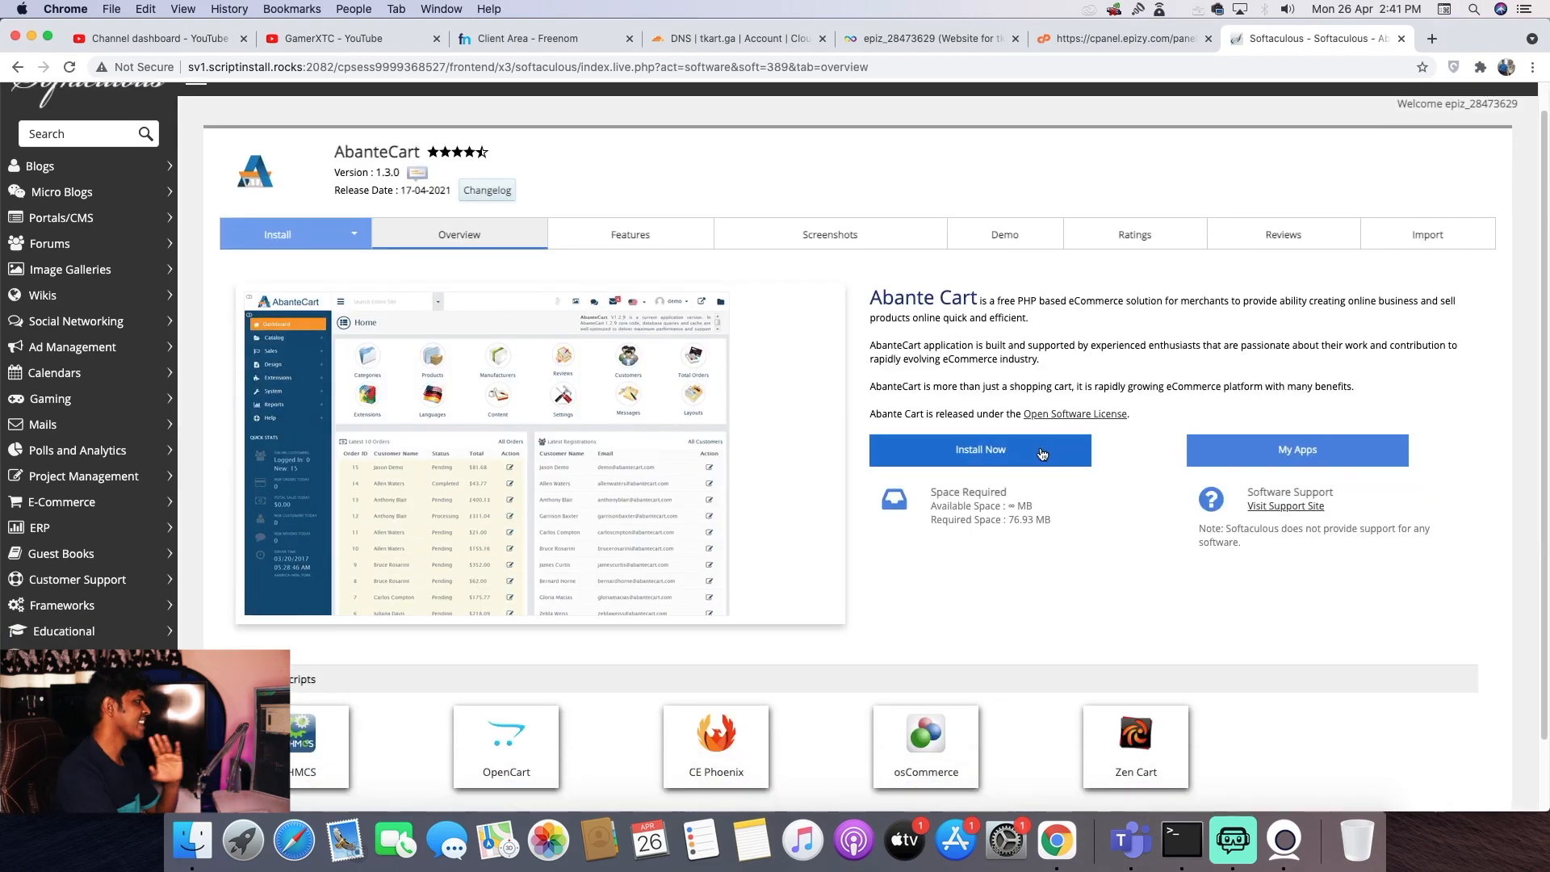
left_click(1041, 452)
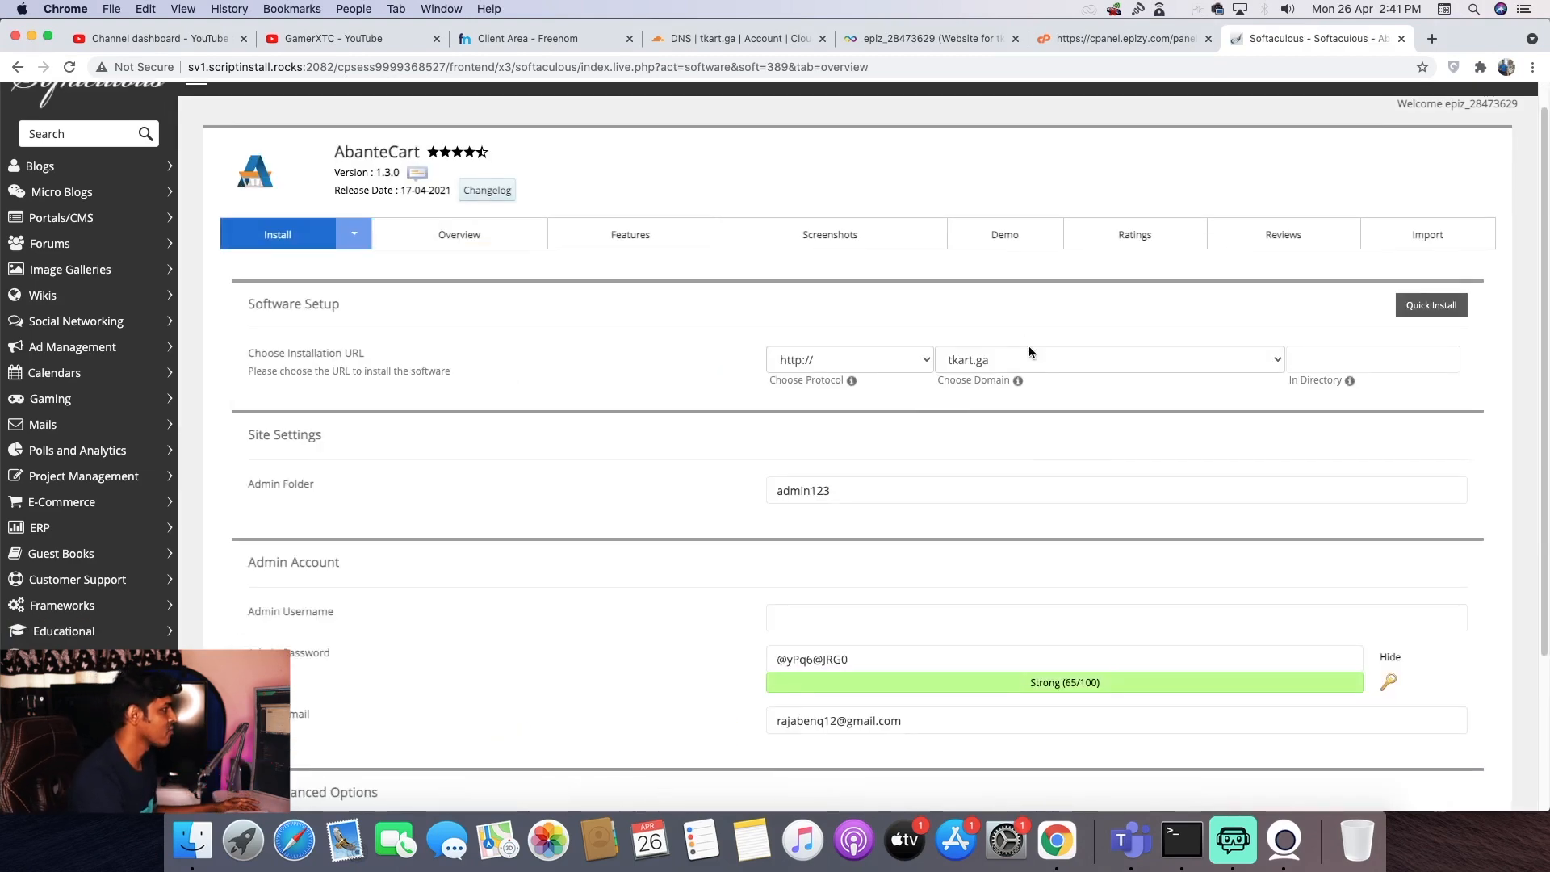
left_click(861, 491)
left_click_drag(848, 491, 772, 491)
- Set admin username Demo, replace the generated admin password, and start the installation
left_click(934, 627)
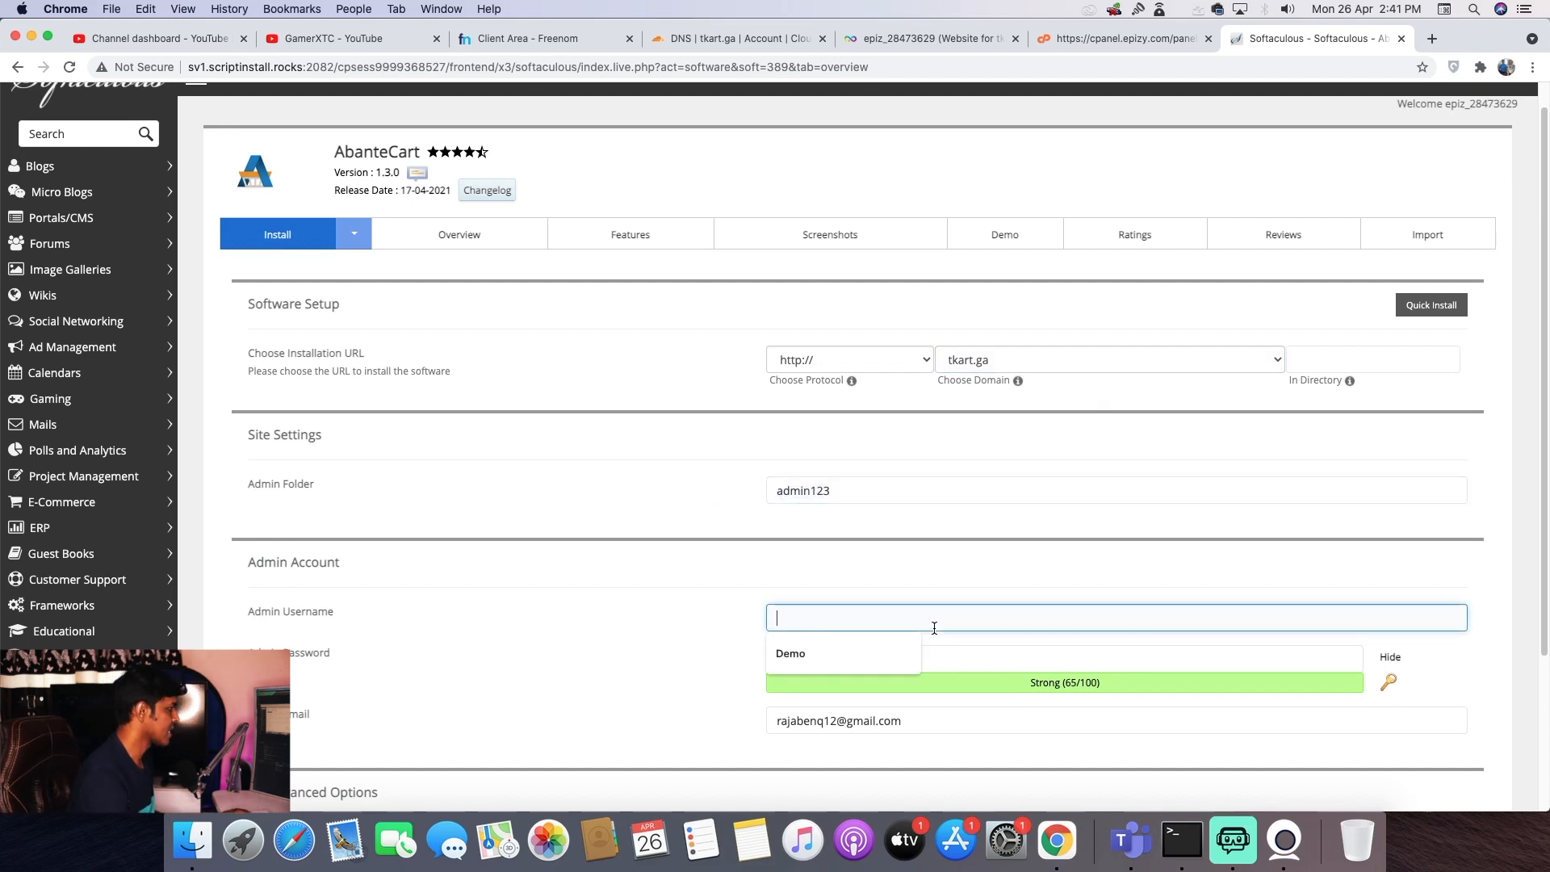
left_click(822, 651)
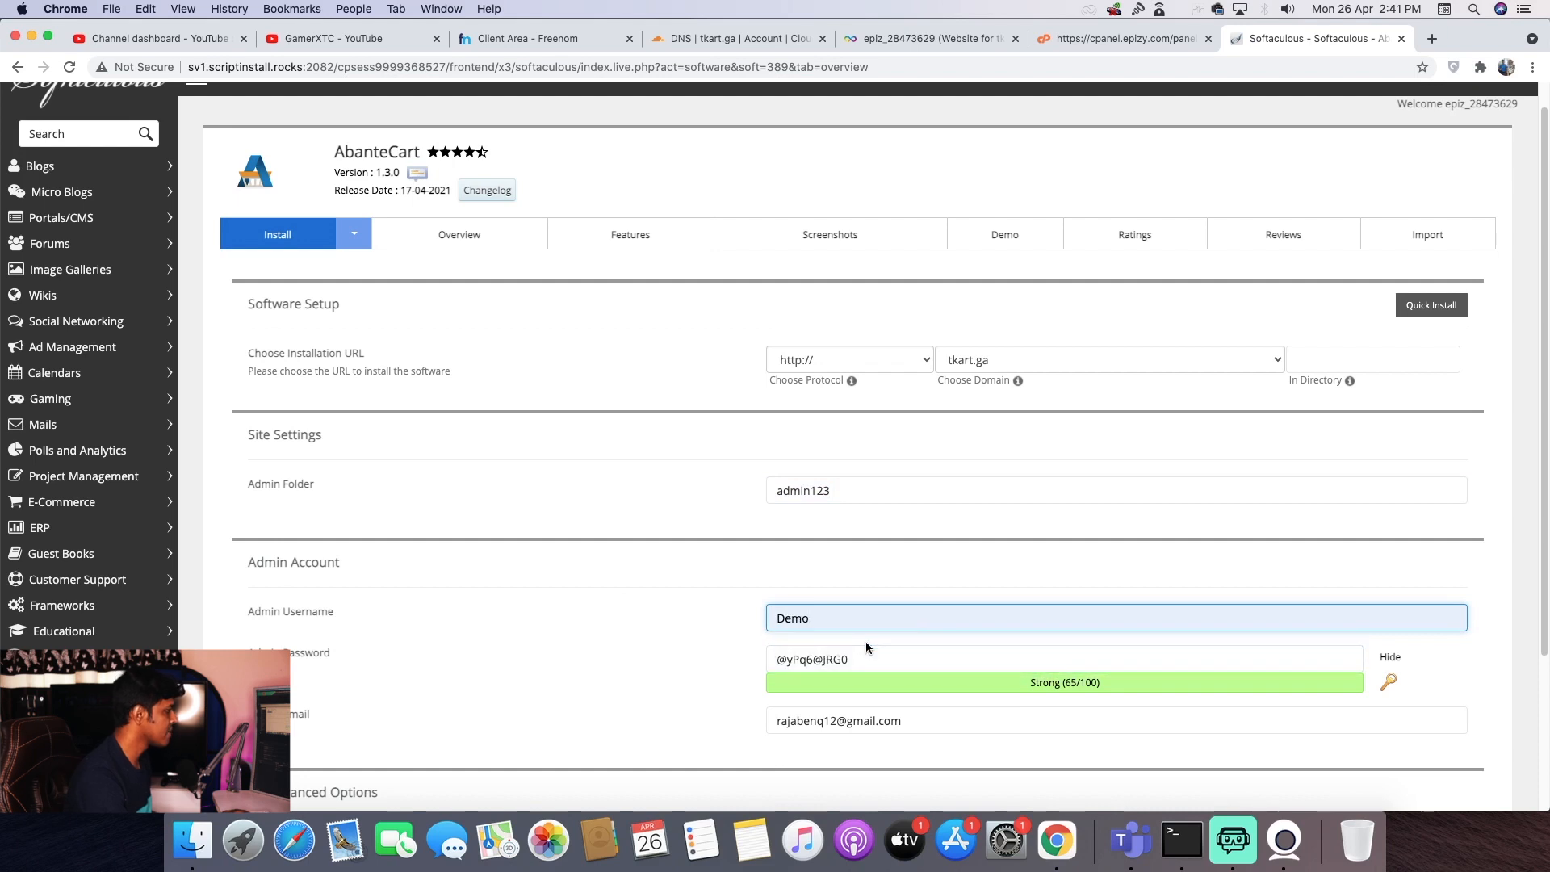
left_click_drag(871, 662, 723, 663)
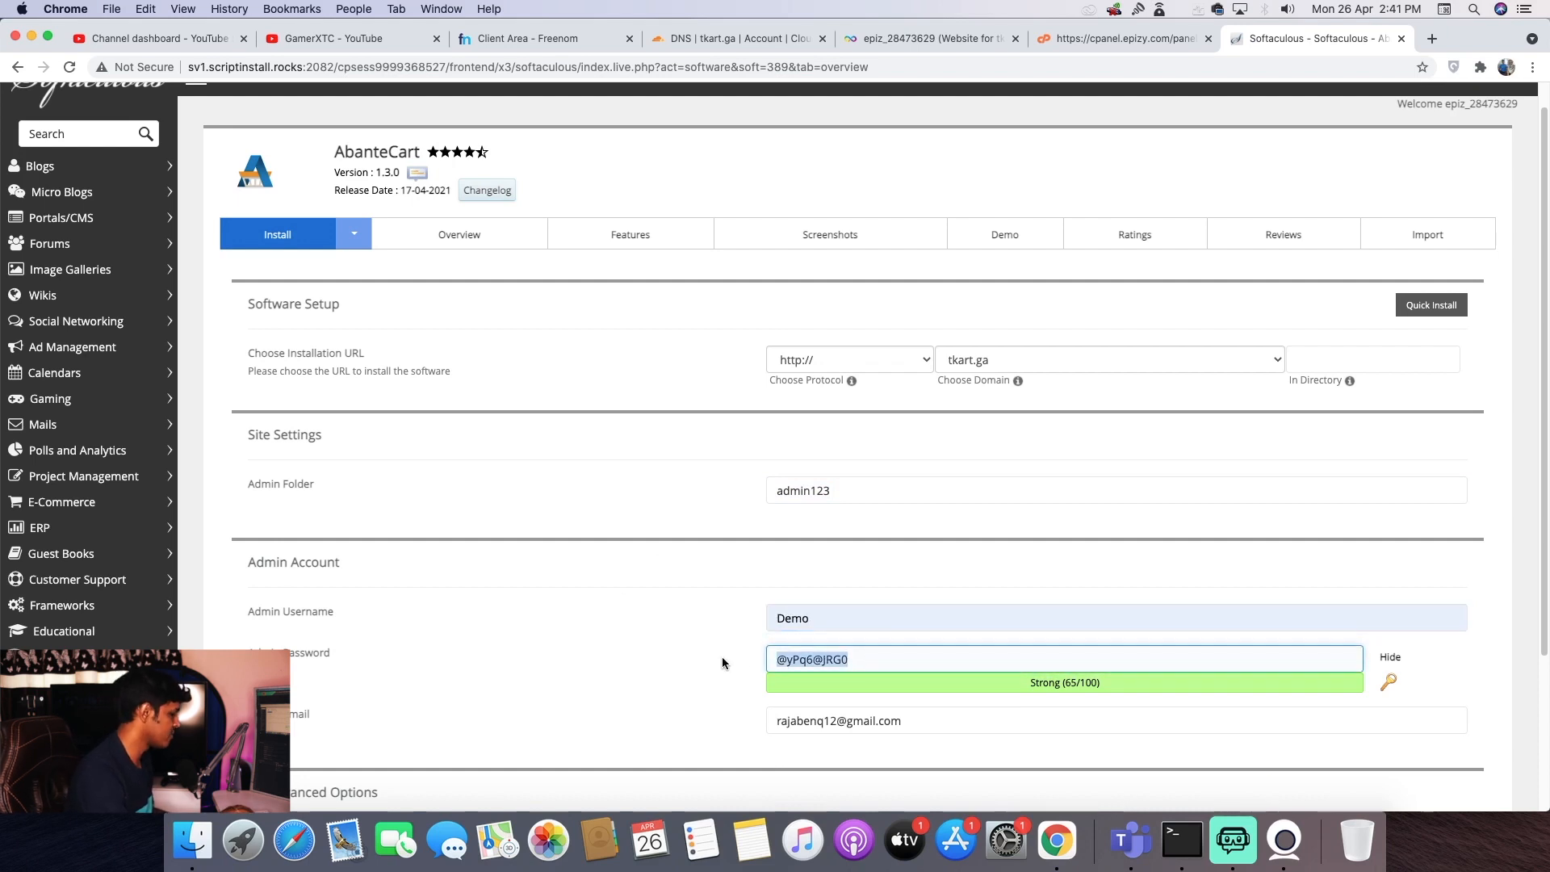
type("Demo")
left_click(585, 552)
scroll(690, 556, "down", 5)
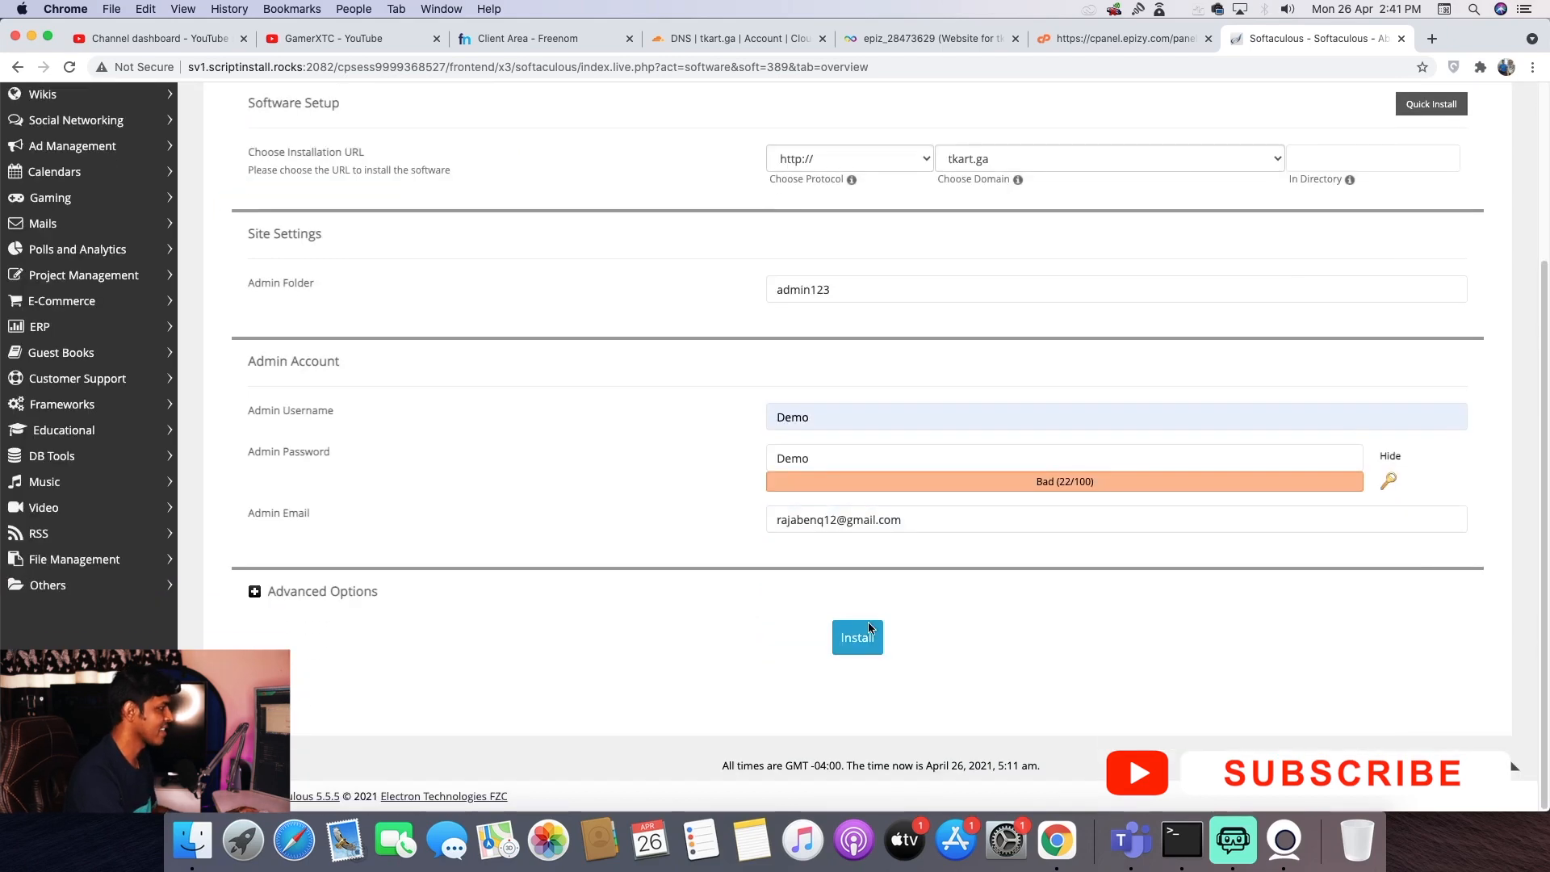
left_click(861, 638)
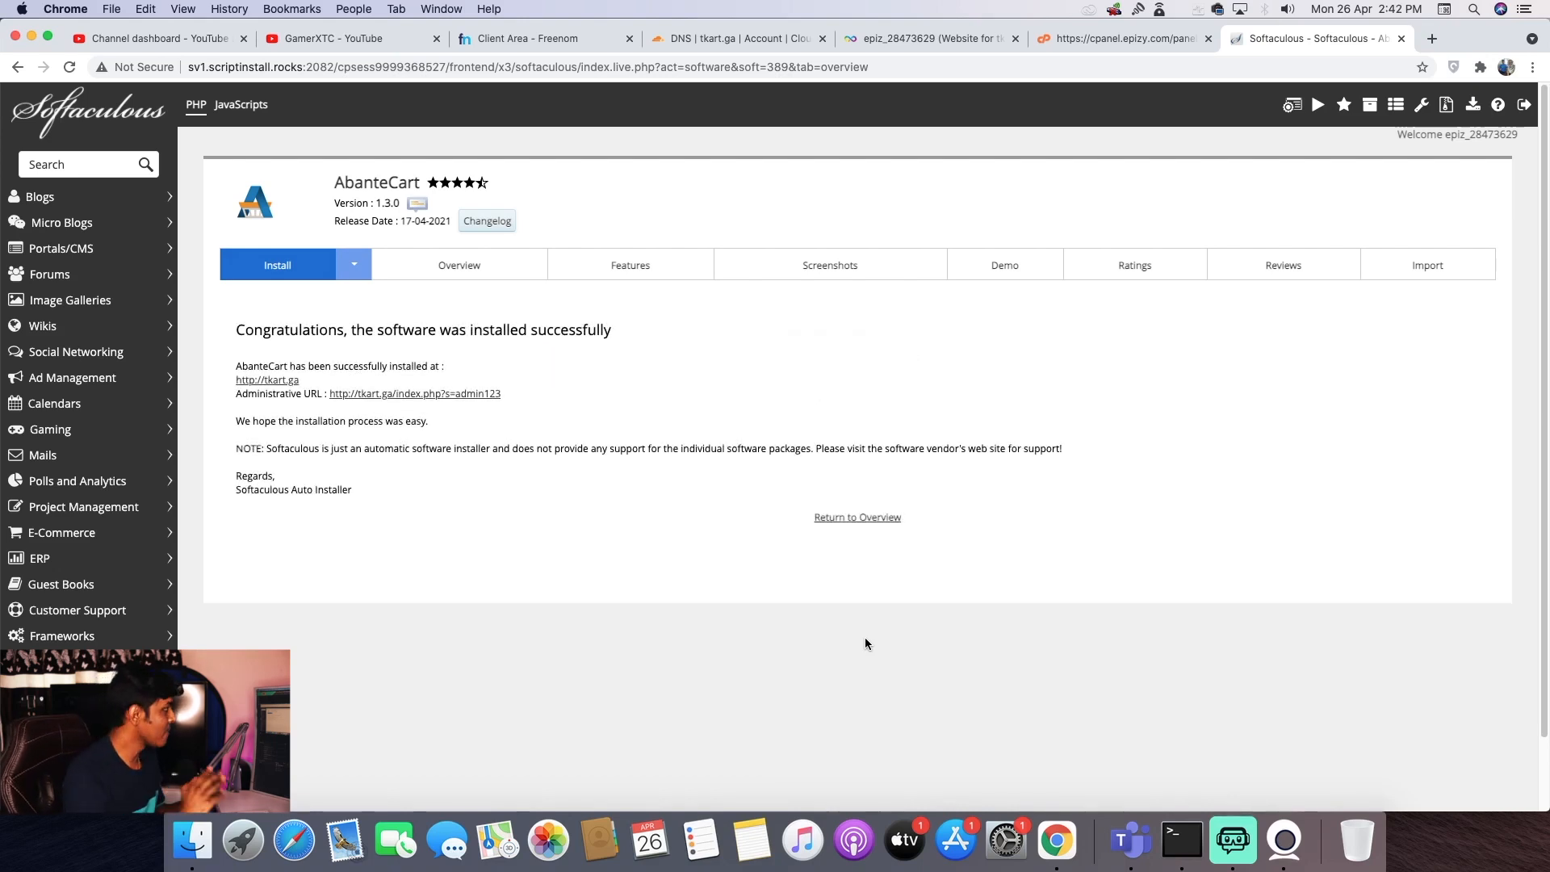
- Open the new tkart.ga storefront and look over its currency choices
left_click(275, 380)
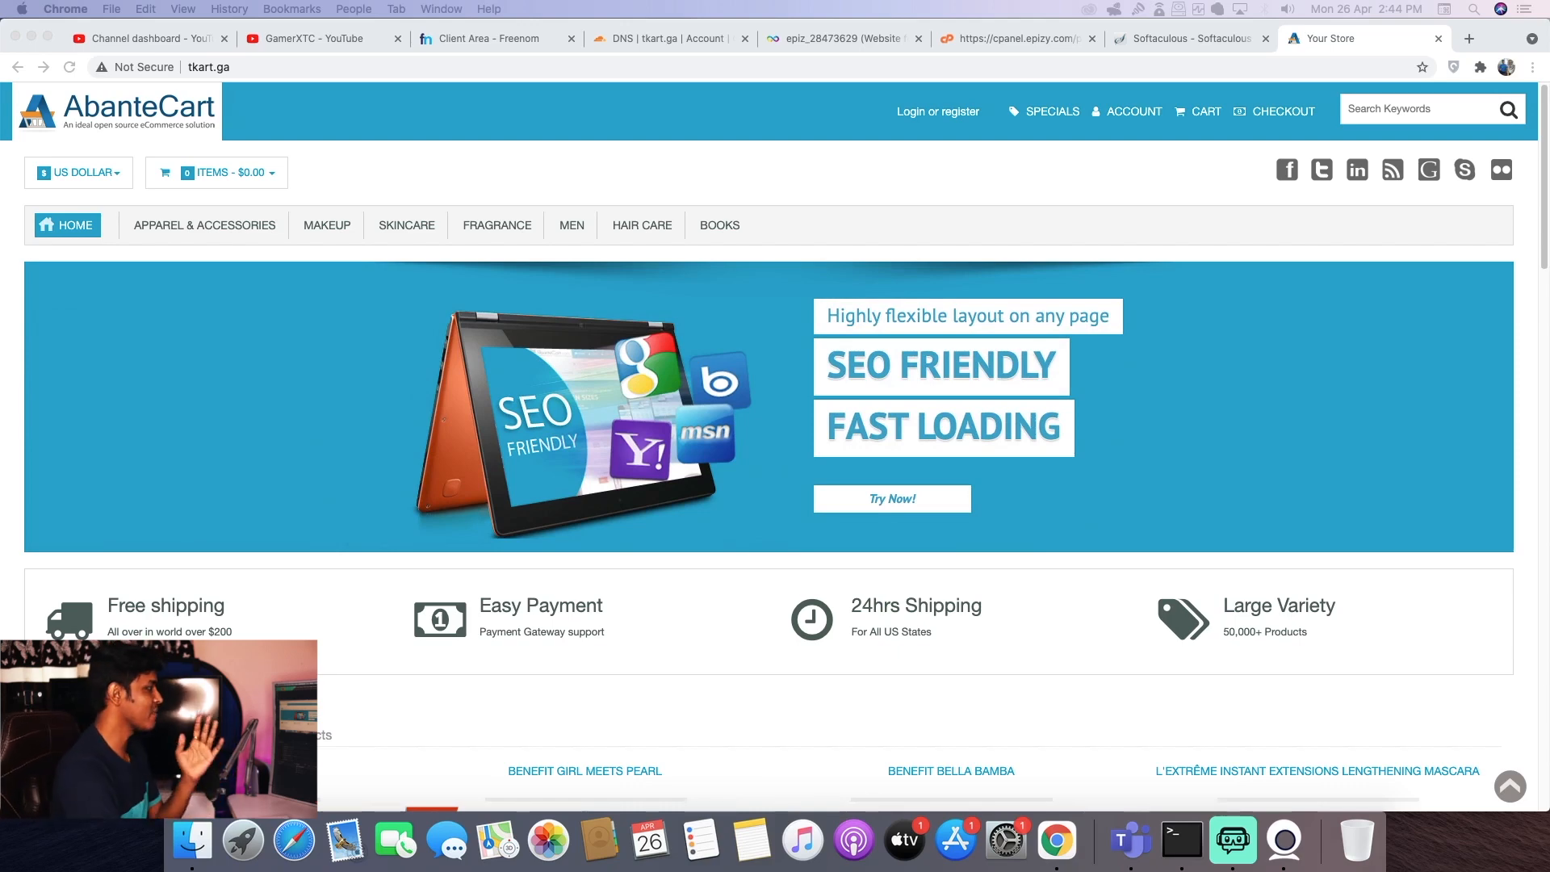
scroll(583, 477, "down", 7)
scroll(582, 473, "up", 7)
left_click(103, 184)
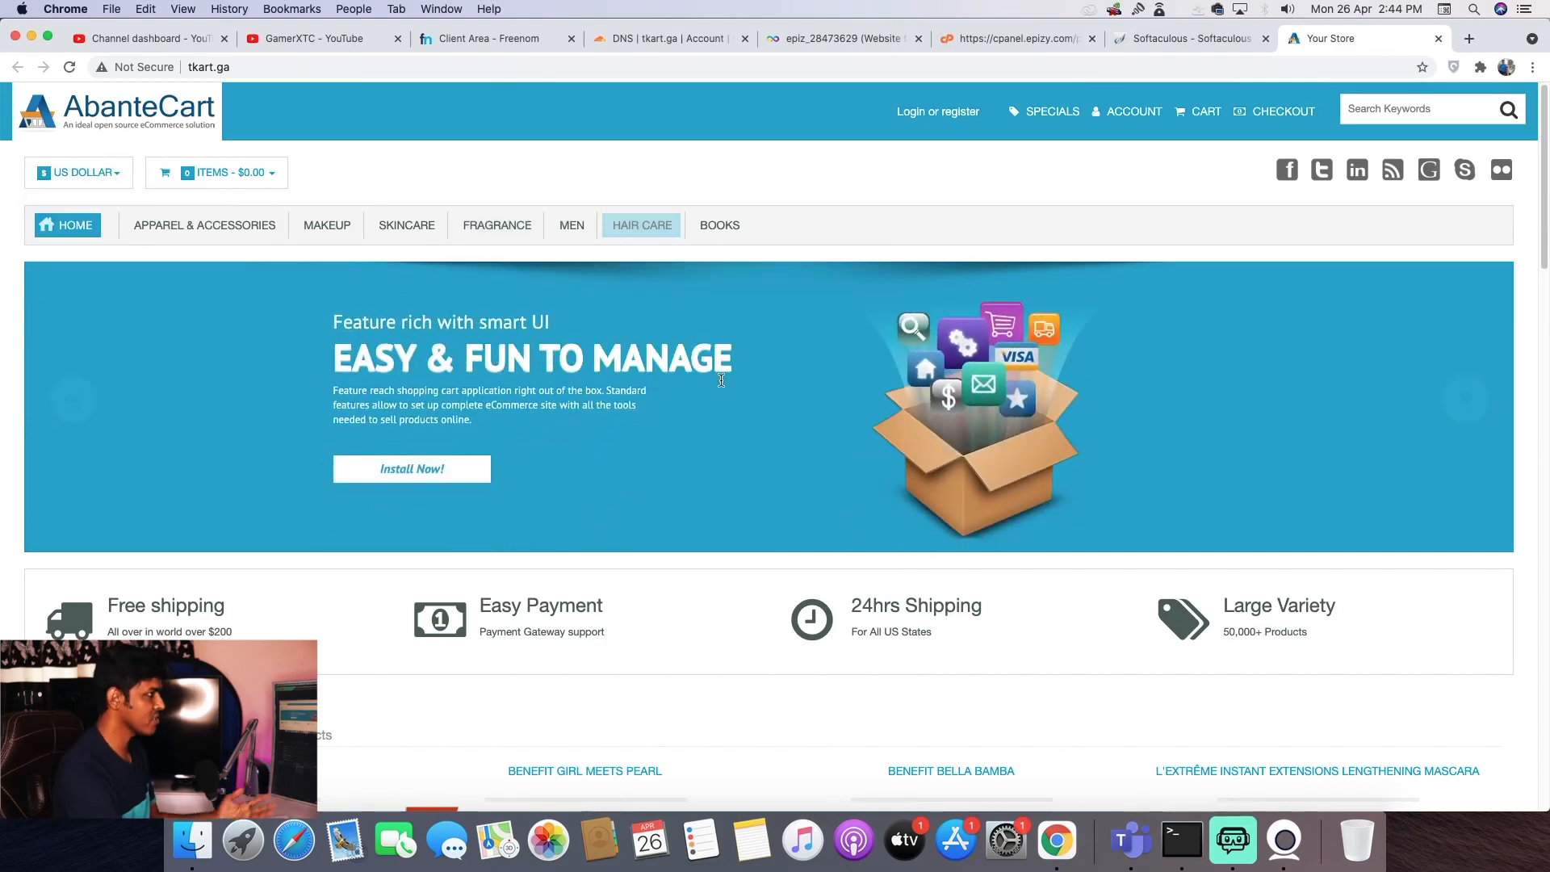
scroll(709, 419, "down", 2)
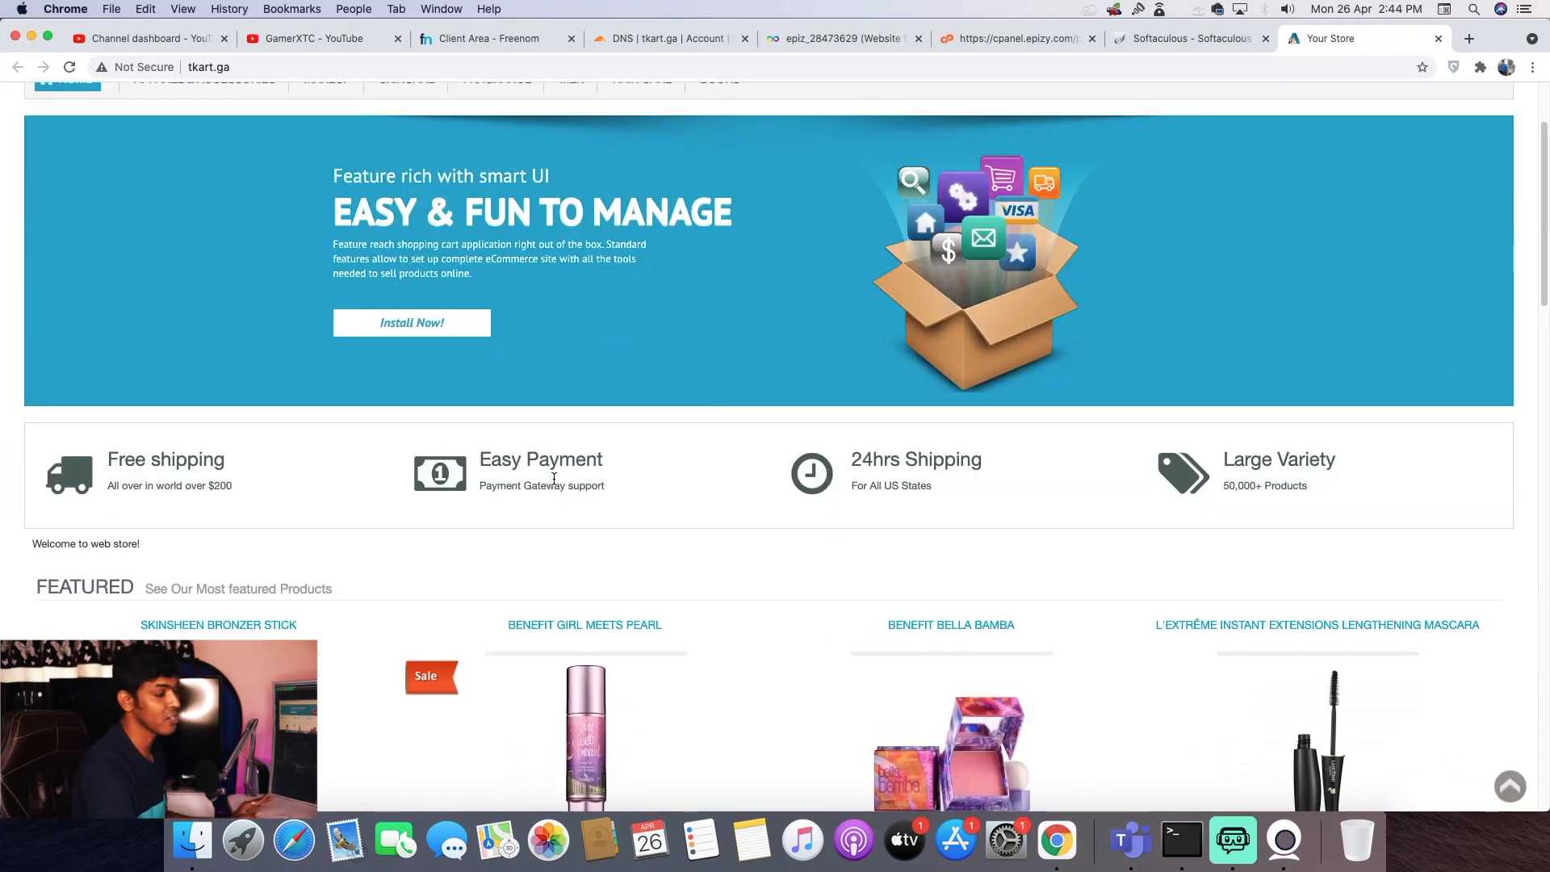
scroll(553, 477, "down", 4)
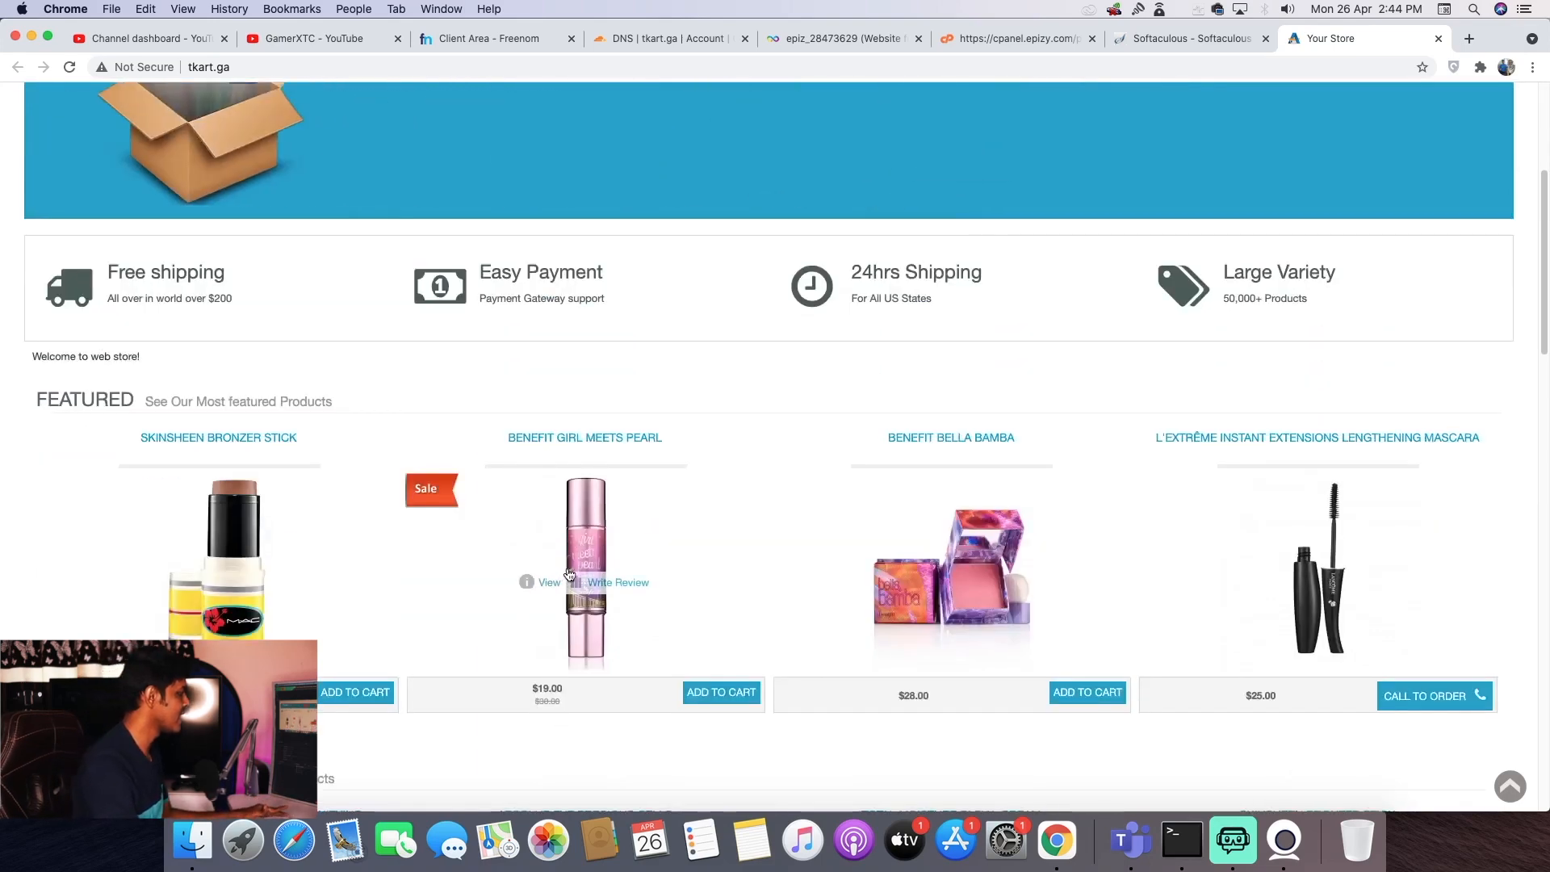
- Open BeneFit Girl Meets Pearl and browse its Reviews, Tags and Description tabs
left_click(583, 520)
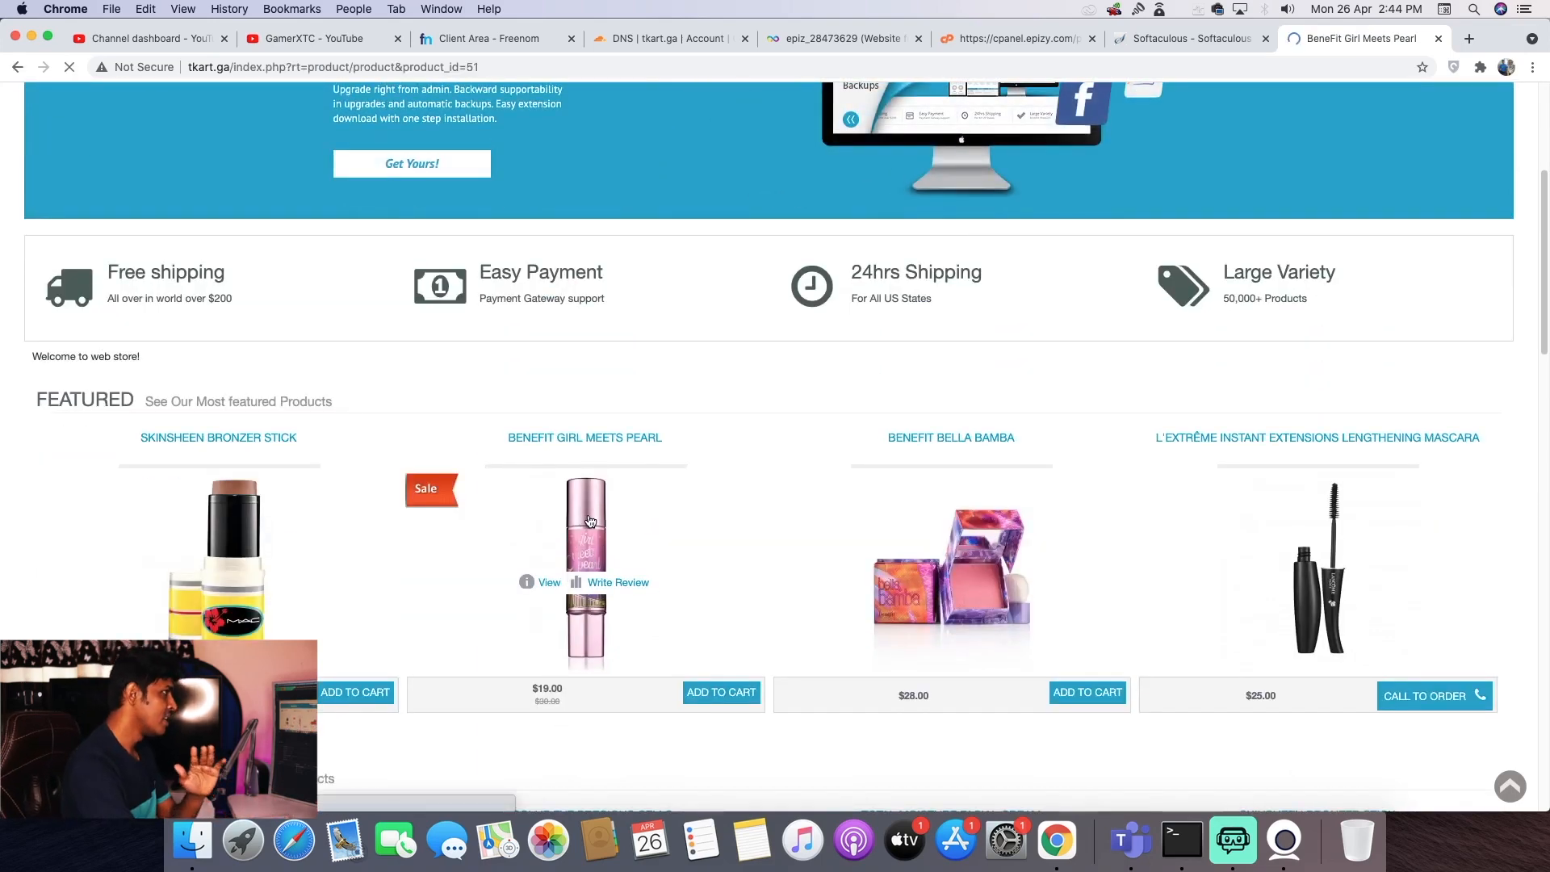
scroll(401, 383, "down", 3)
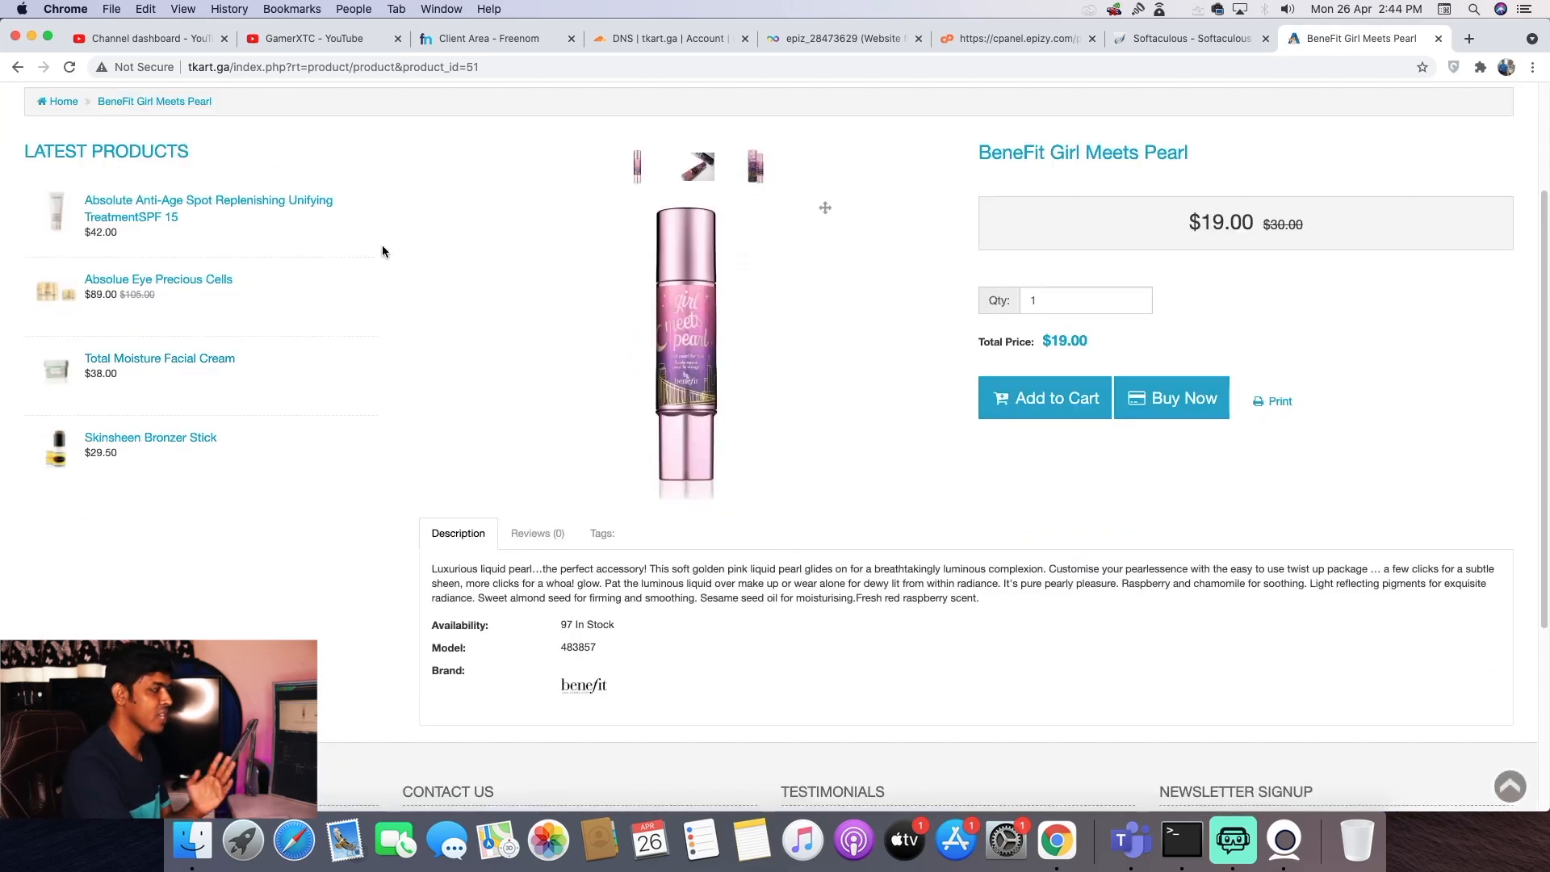
scroll(490, 516, "down", 1)
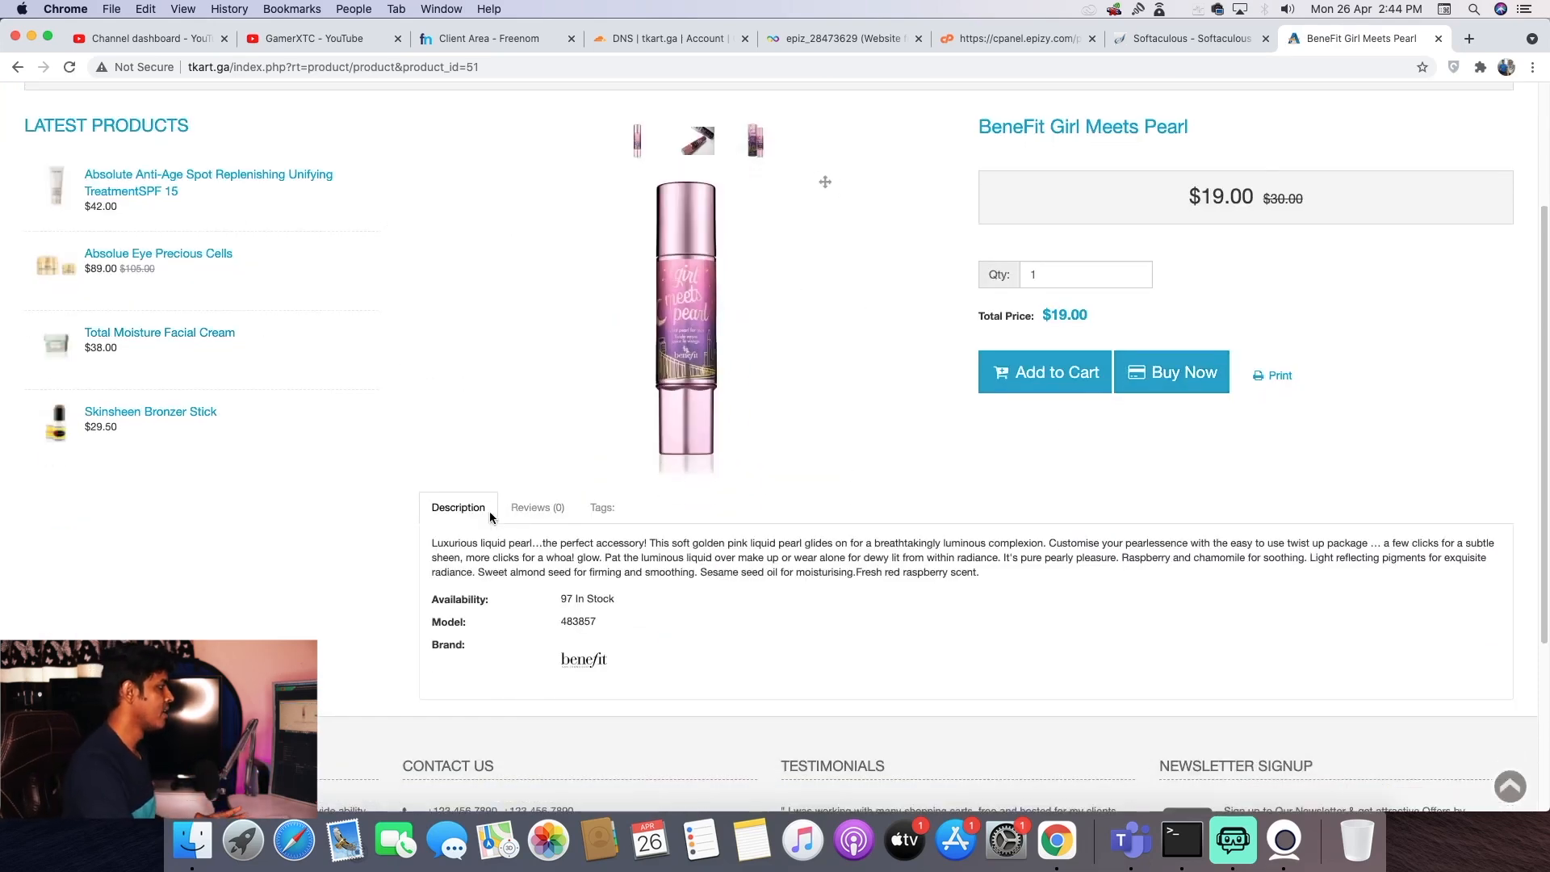
left_click(536, 507)
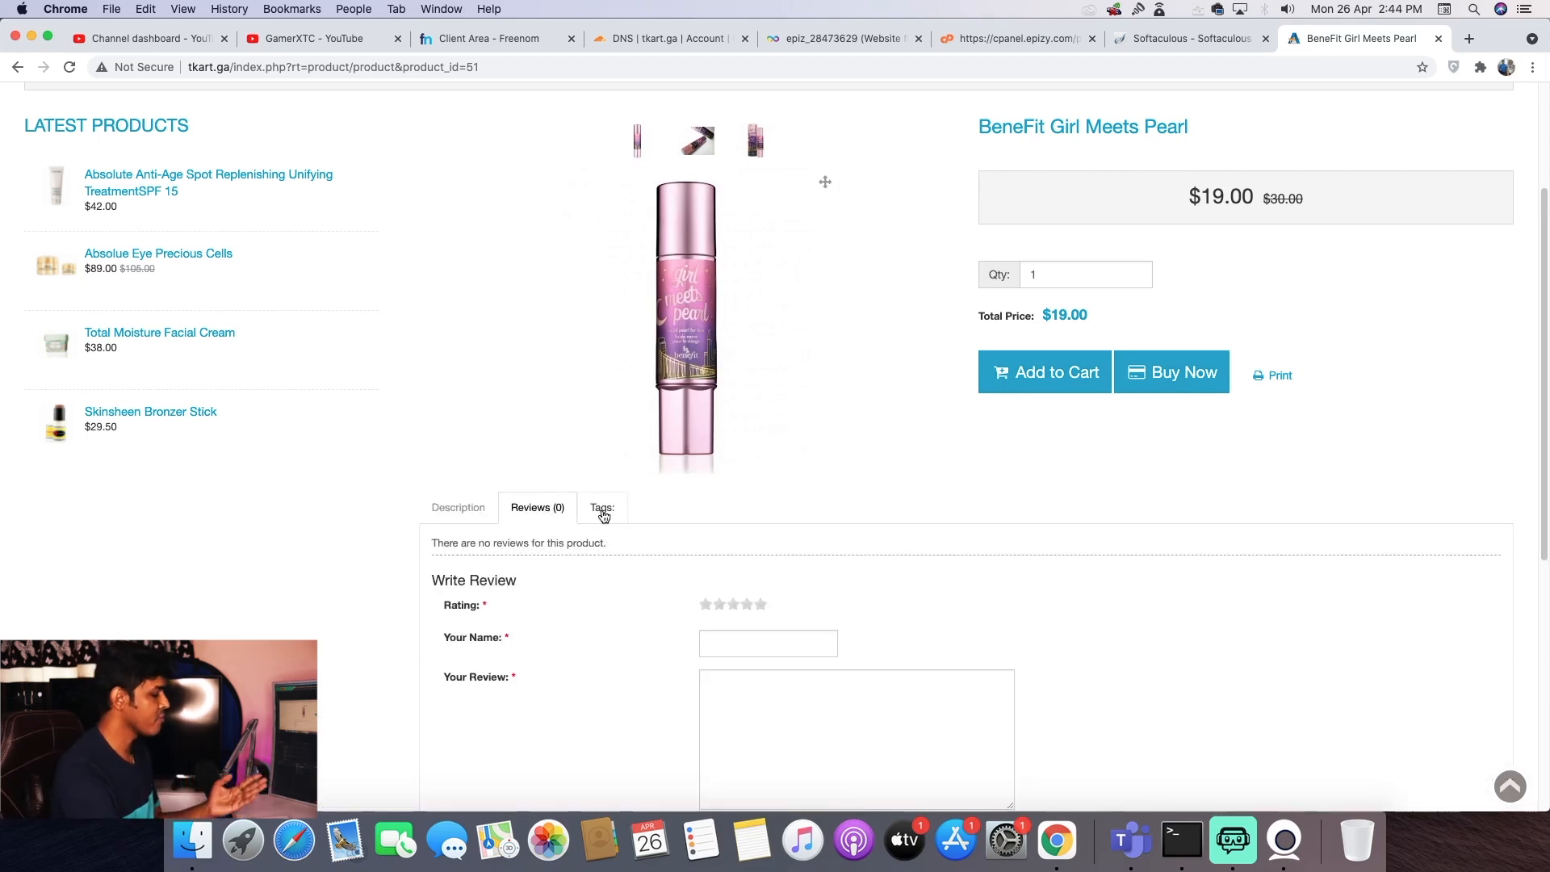
left_click(602, 508)
left_click(456, 507)
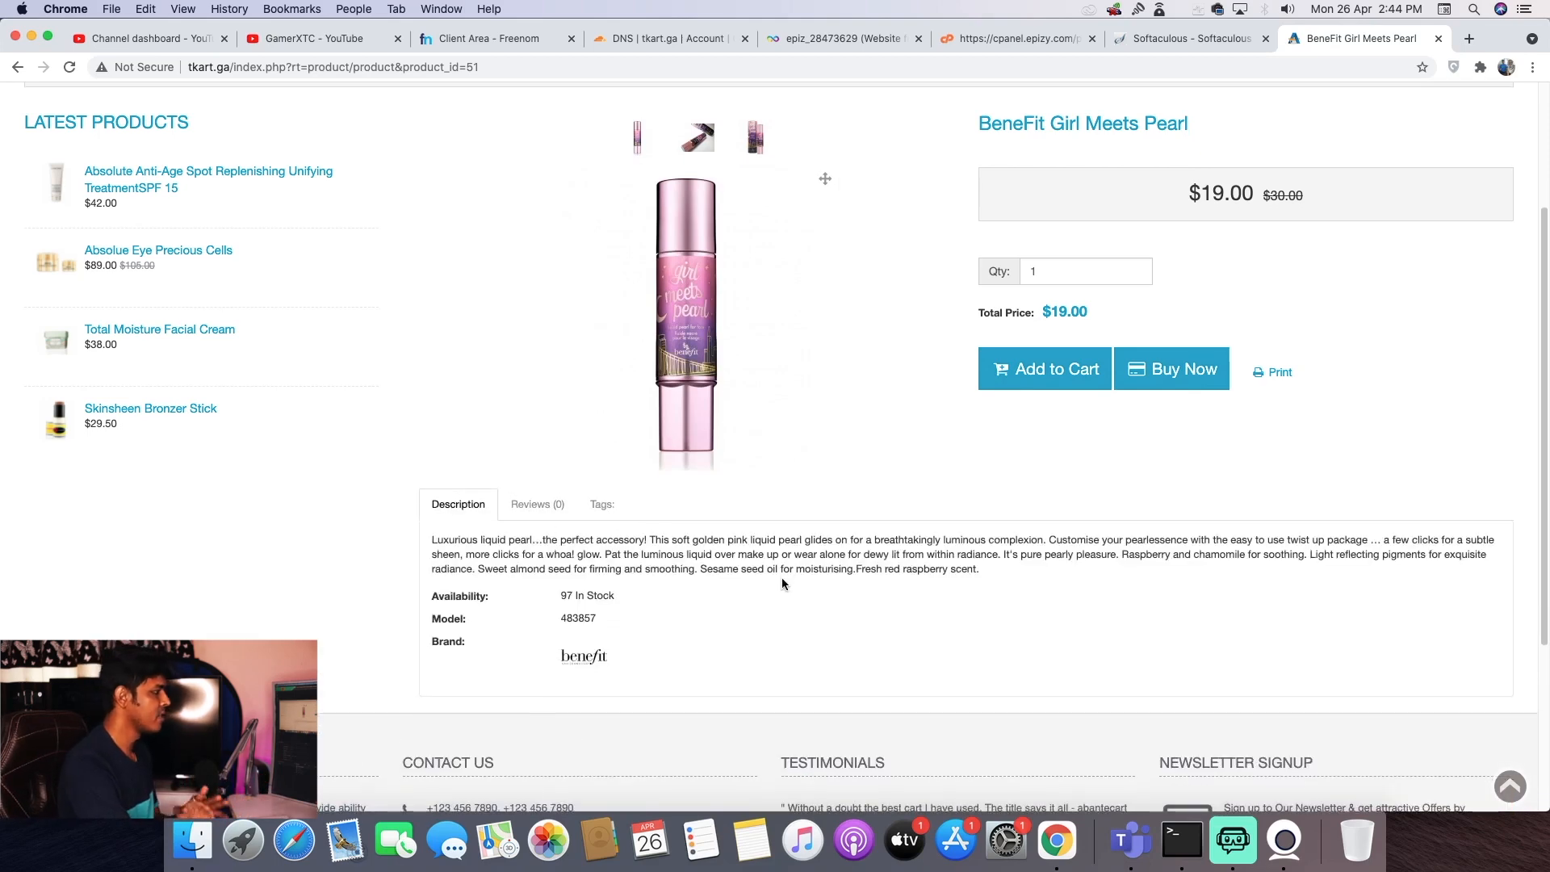
scroll(779, 581, "down", 1)
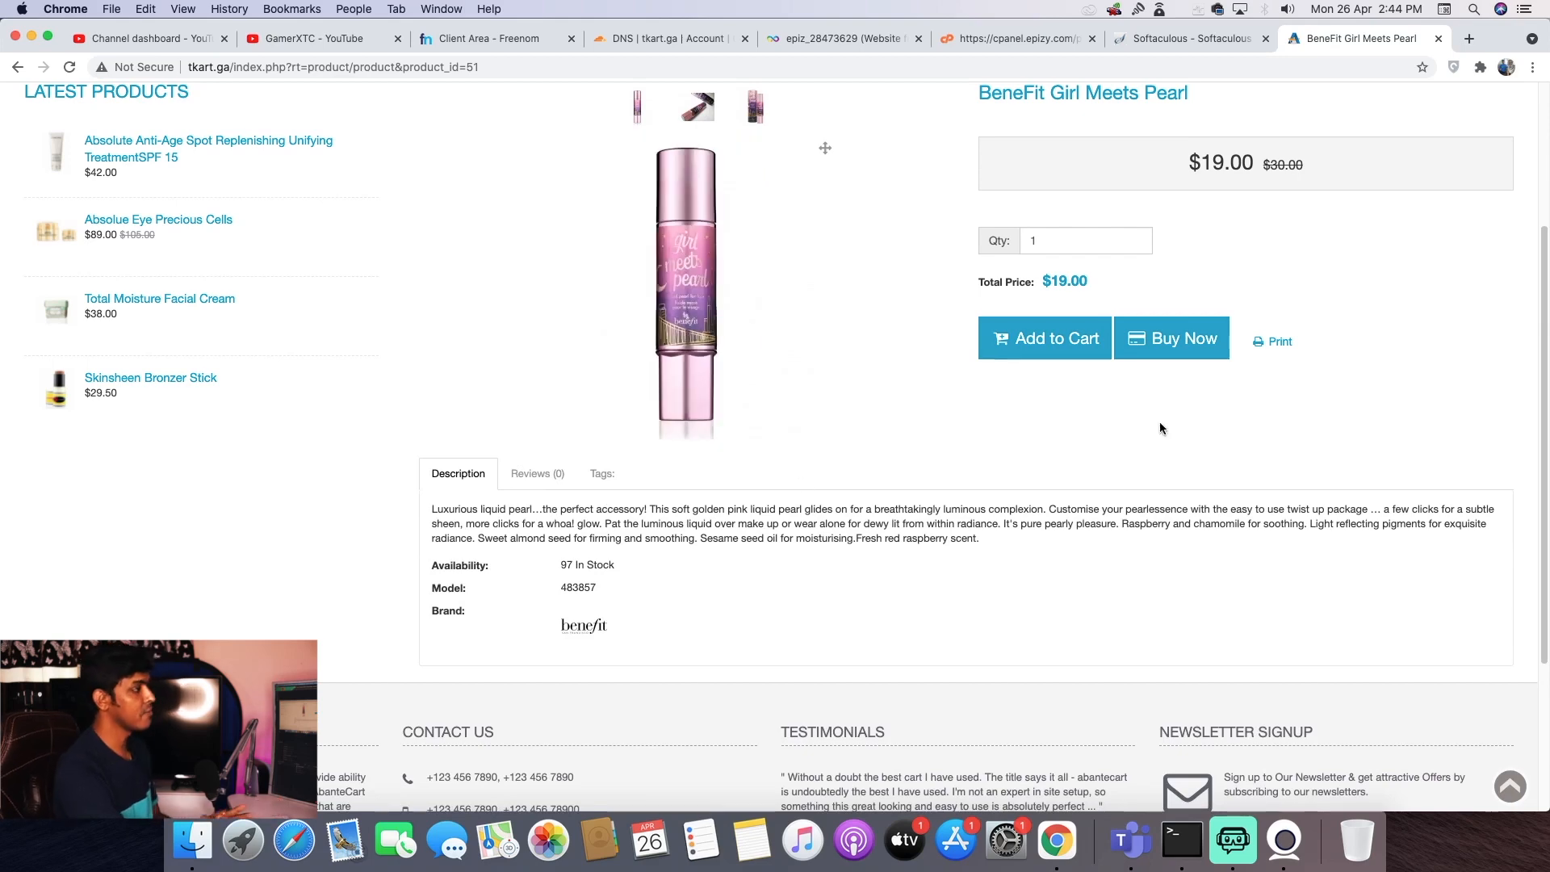
scroll(1303, 372, "up", 5)
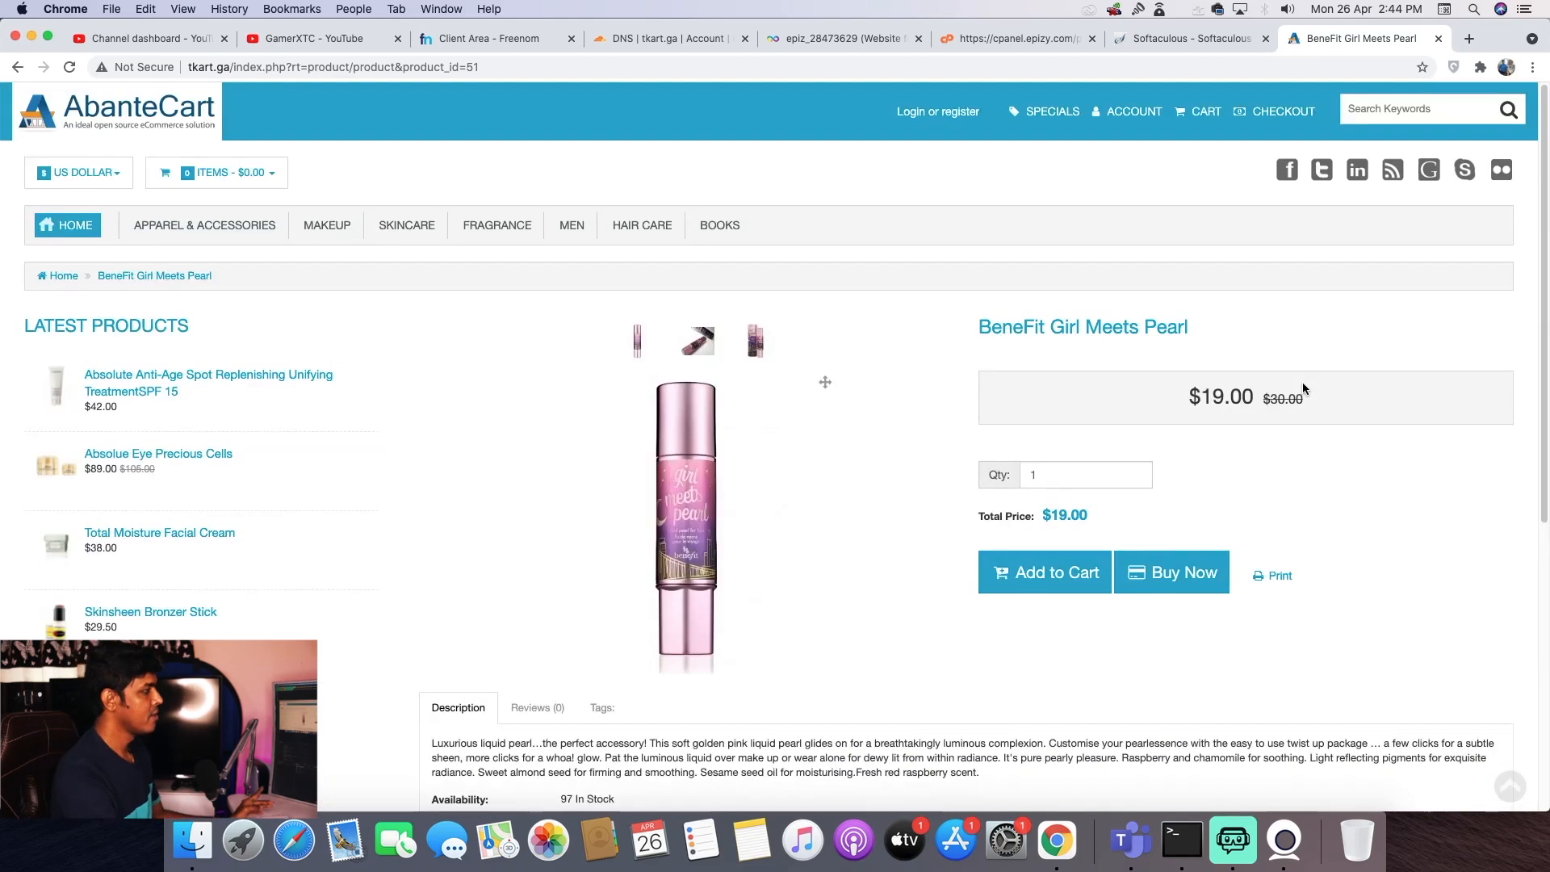
- Log in to the AbanteCart admin as Demo, declining to save the password
left_click(1216, 38)
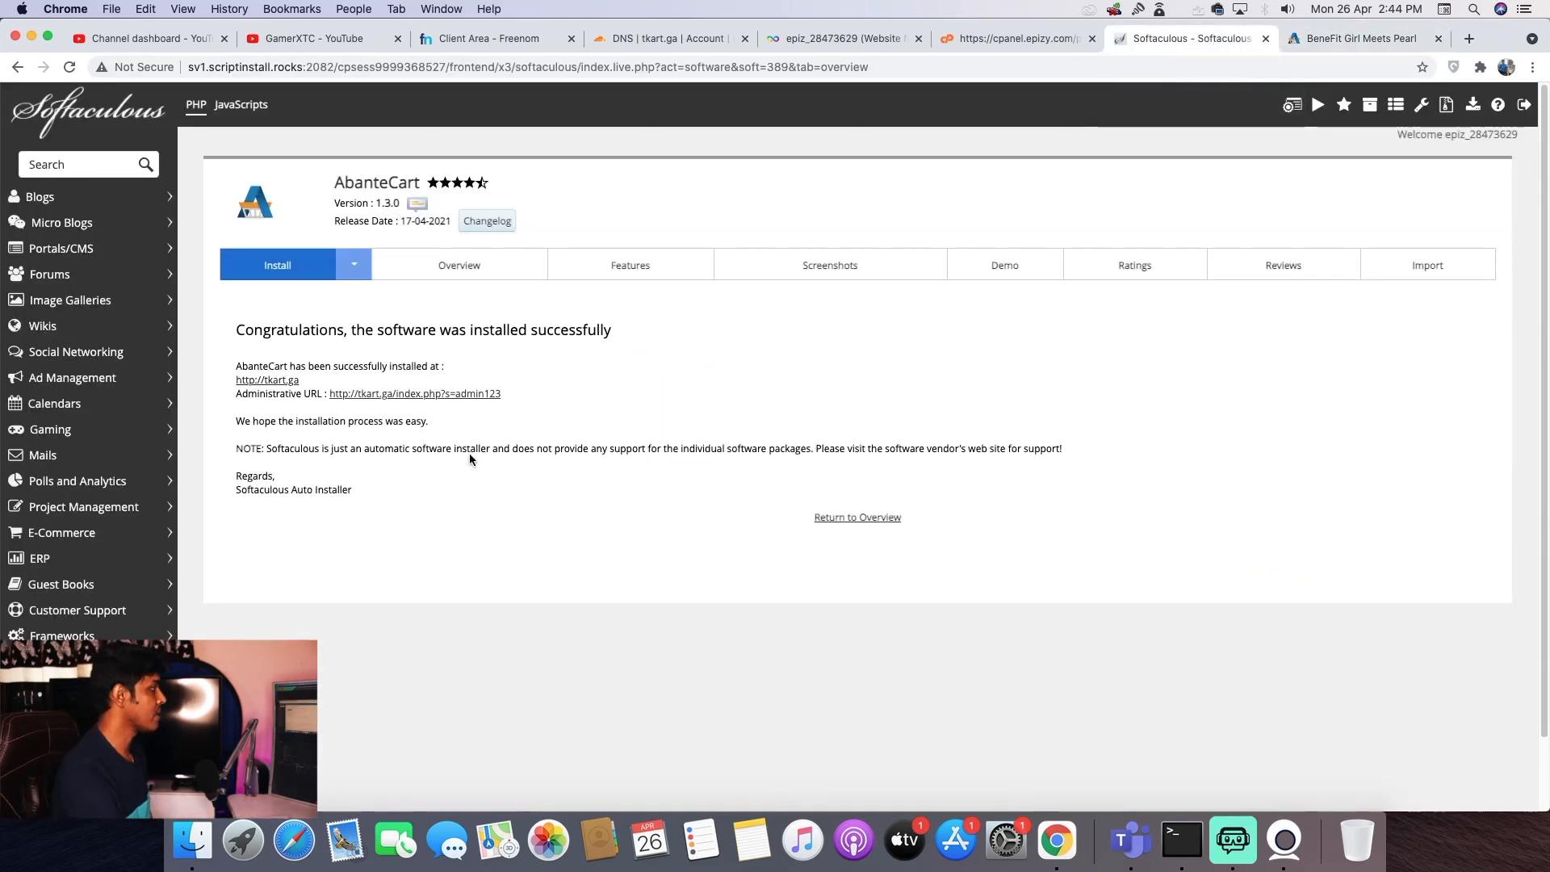
left_click(468, 393)
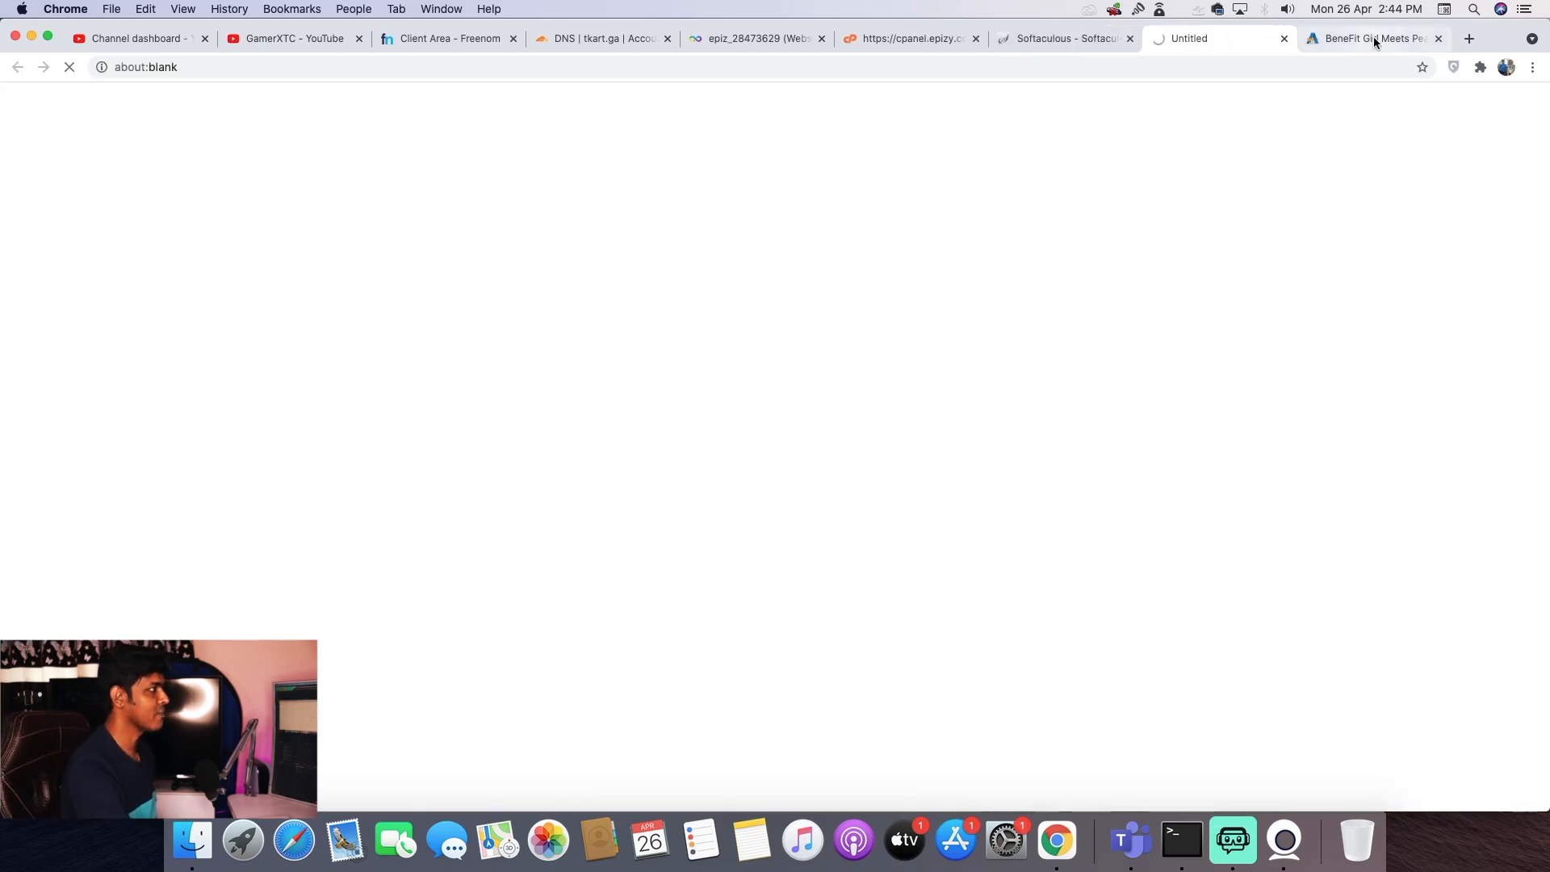
type("Dem")
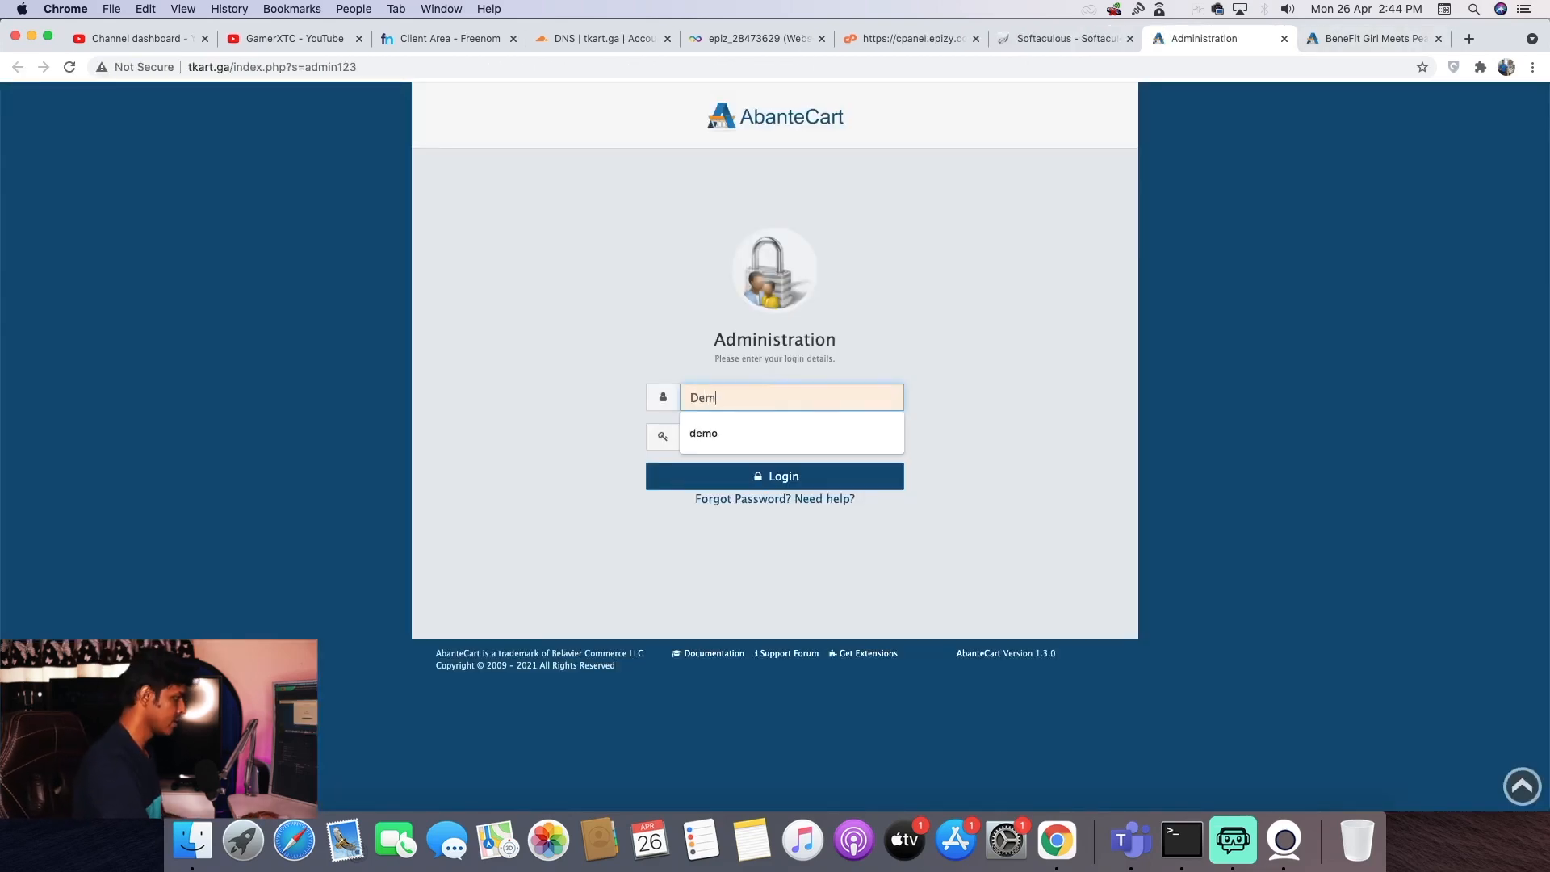
type("o")
key("Tab")
type("de")
key("Return")
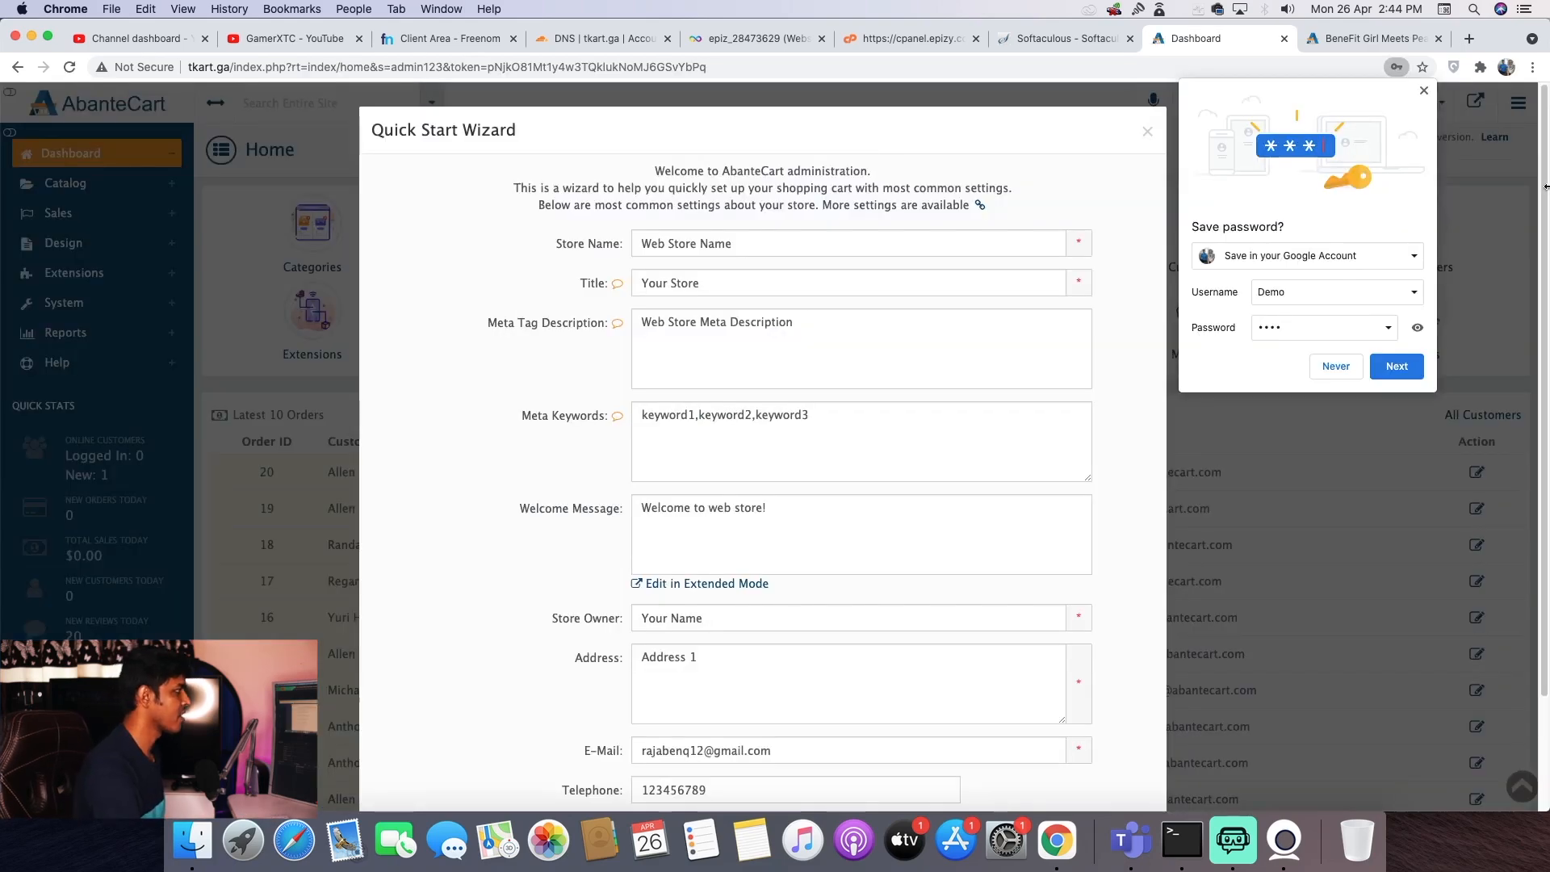
left_click(1334, 367)
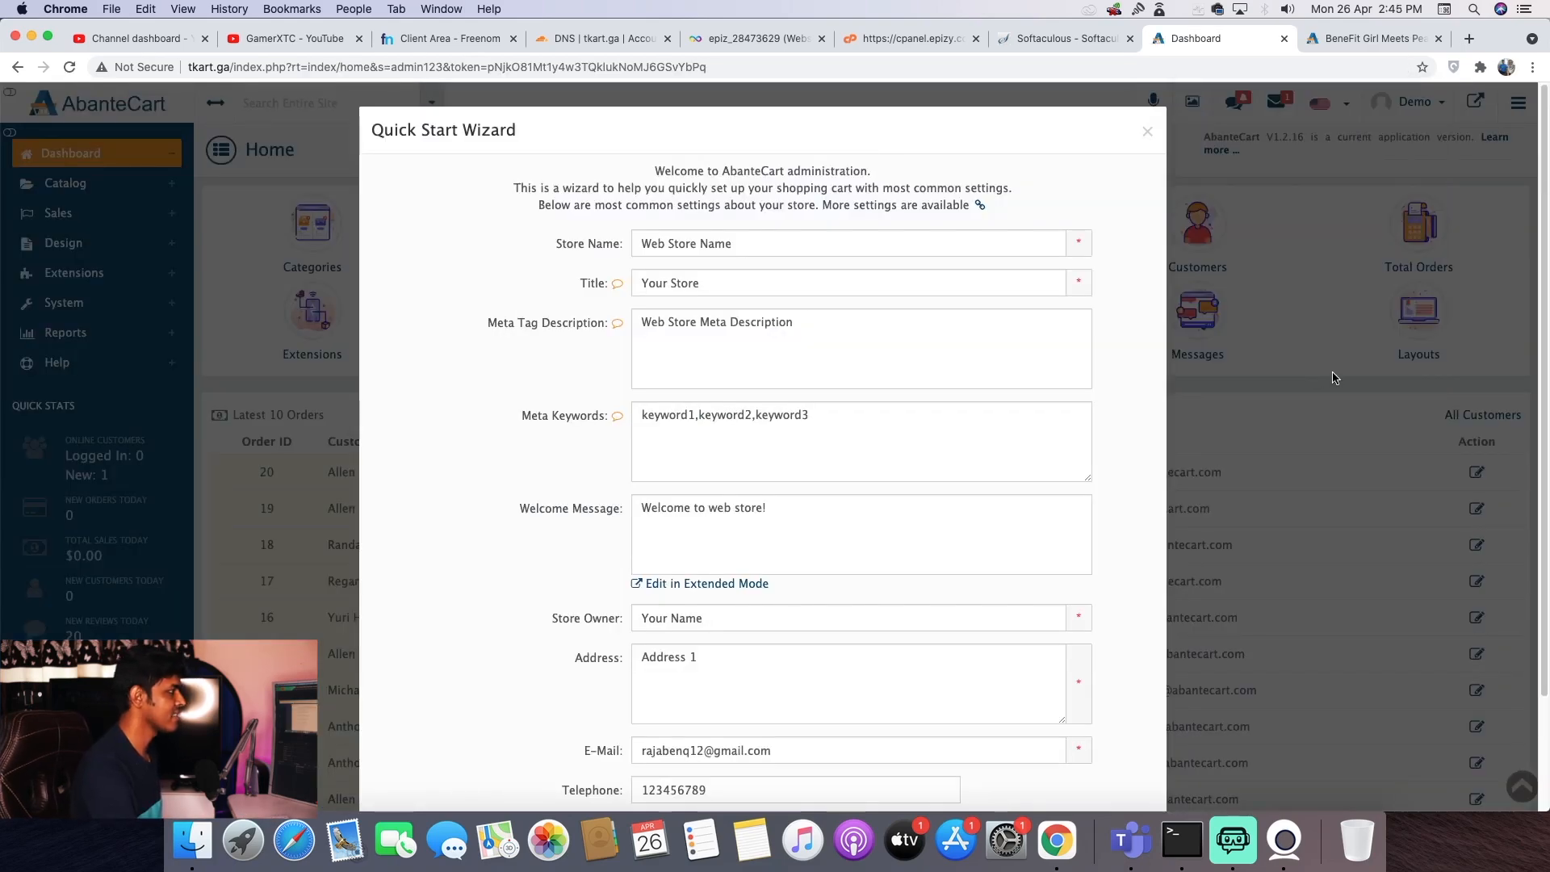
- Set the store country to India and state to Tamil Nadu, then advance the wizard
left_click(795, 241)
double_click(795, 240)
scroll(795, 283, "down", 3)
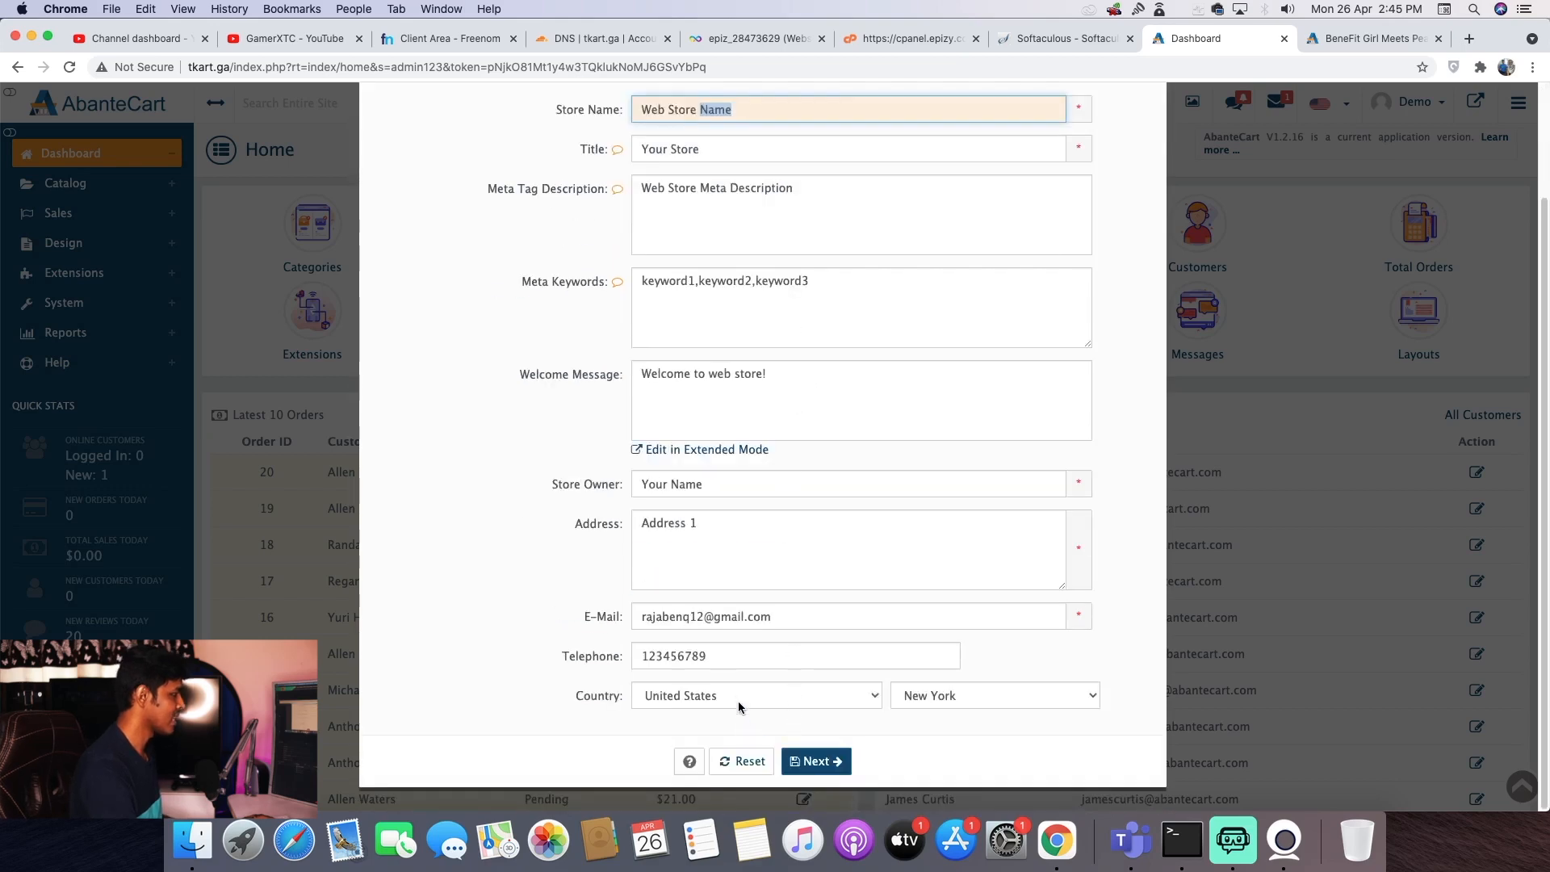
left_click(827, 696)
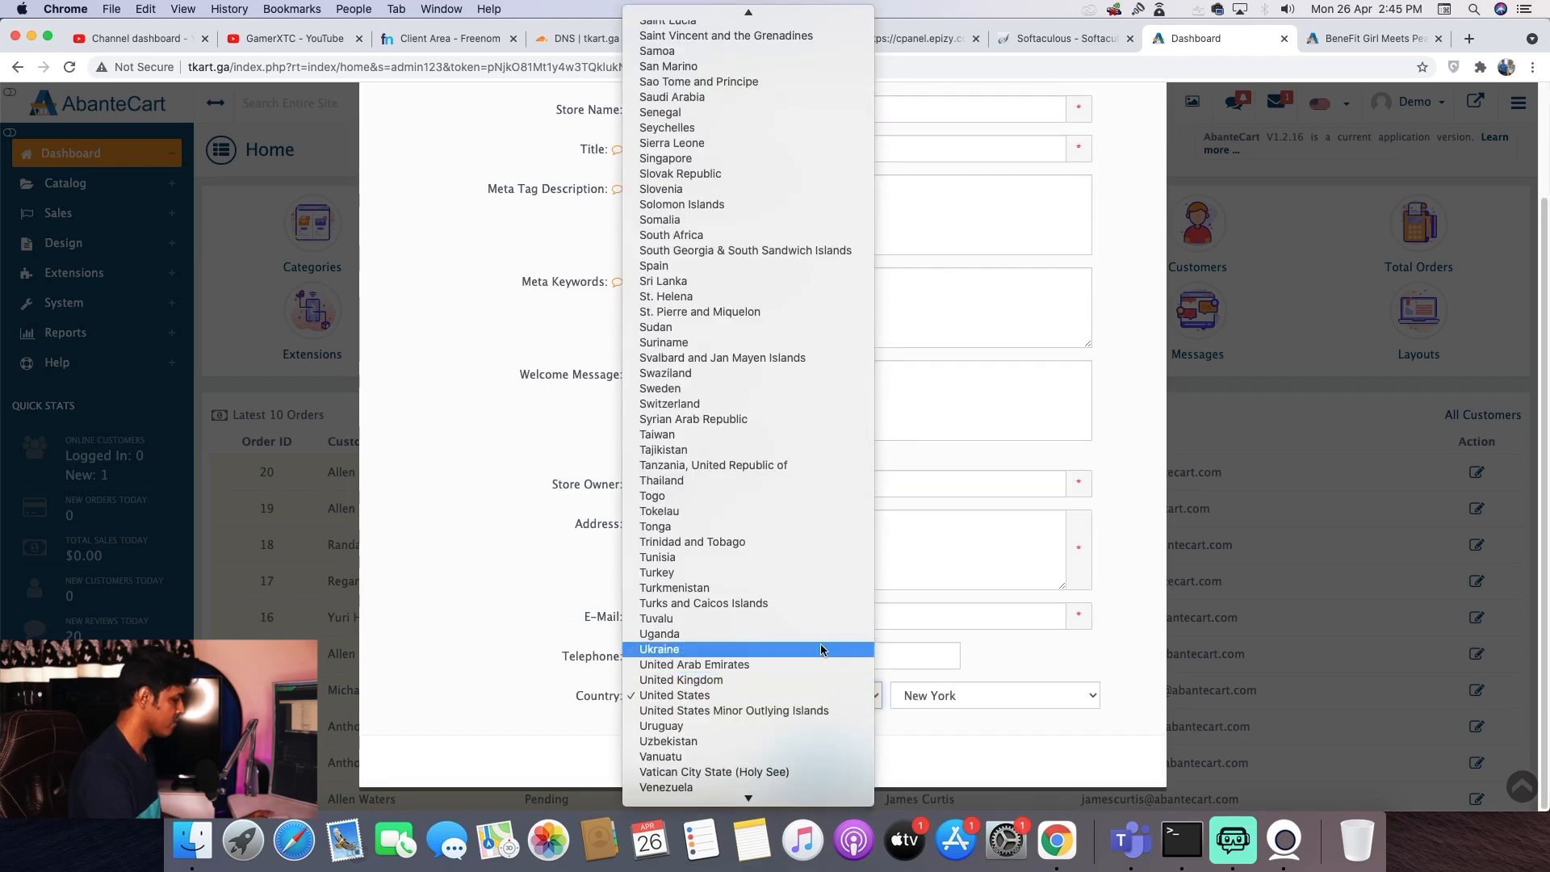
scroll(820, 642, "up", 10)
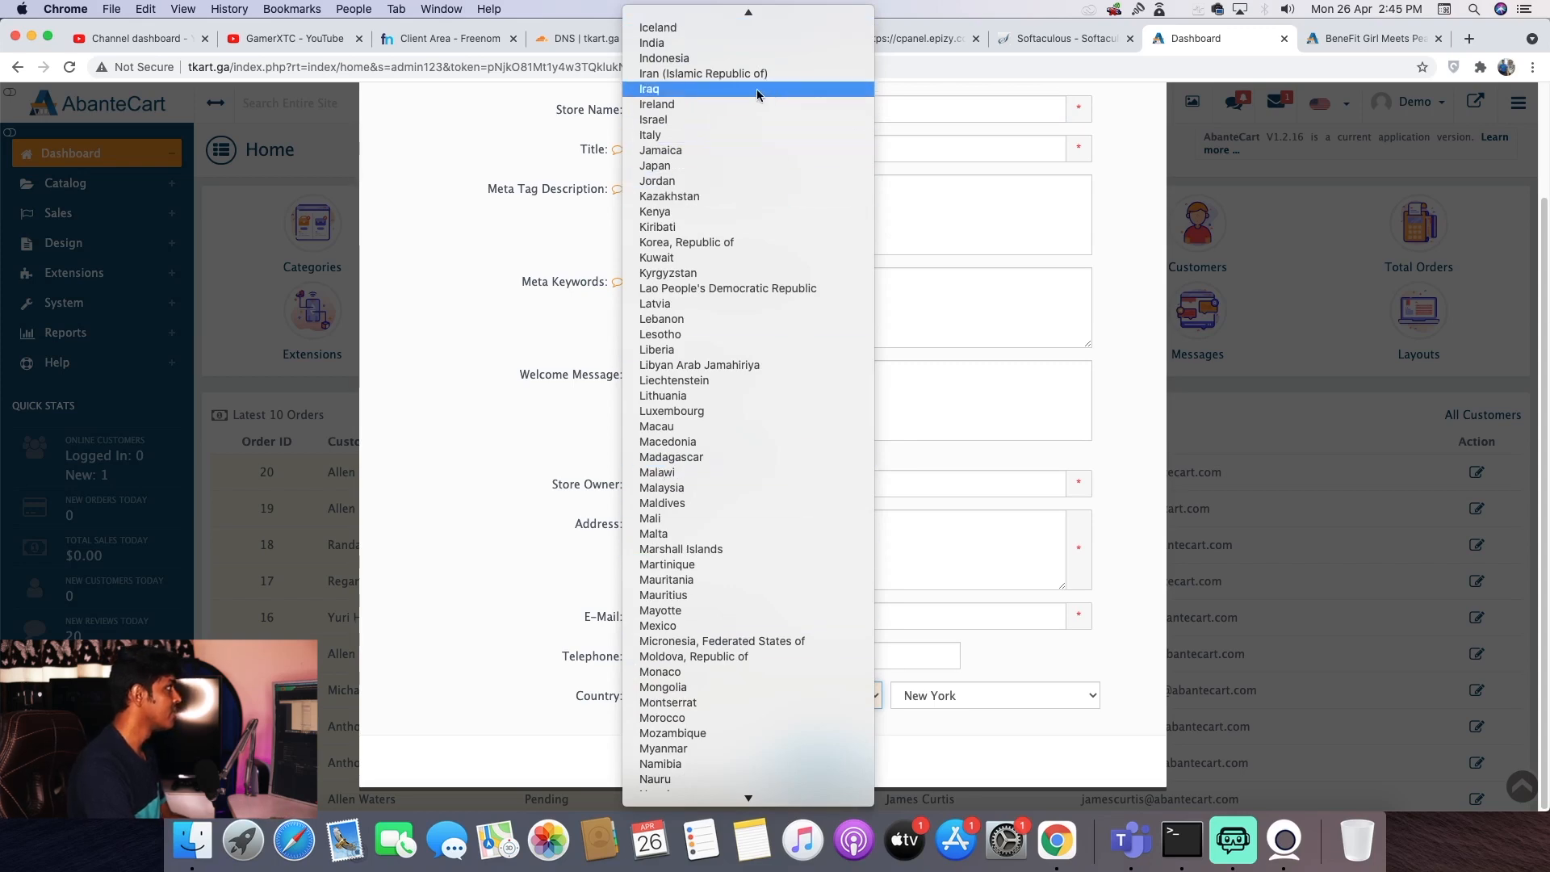
left_click(727, 45)
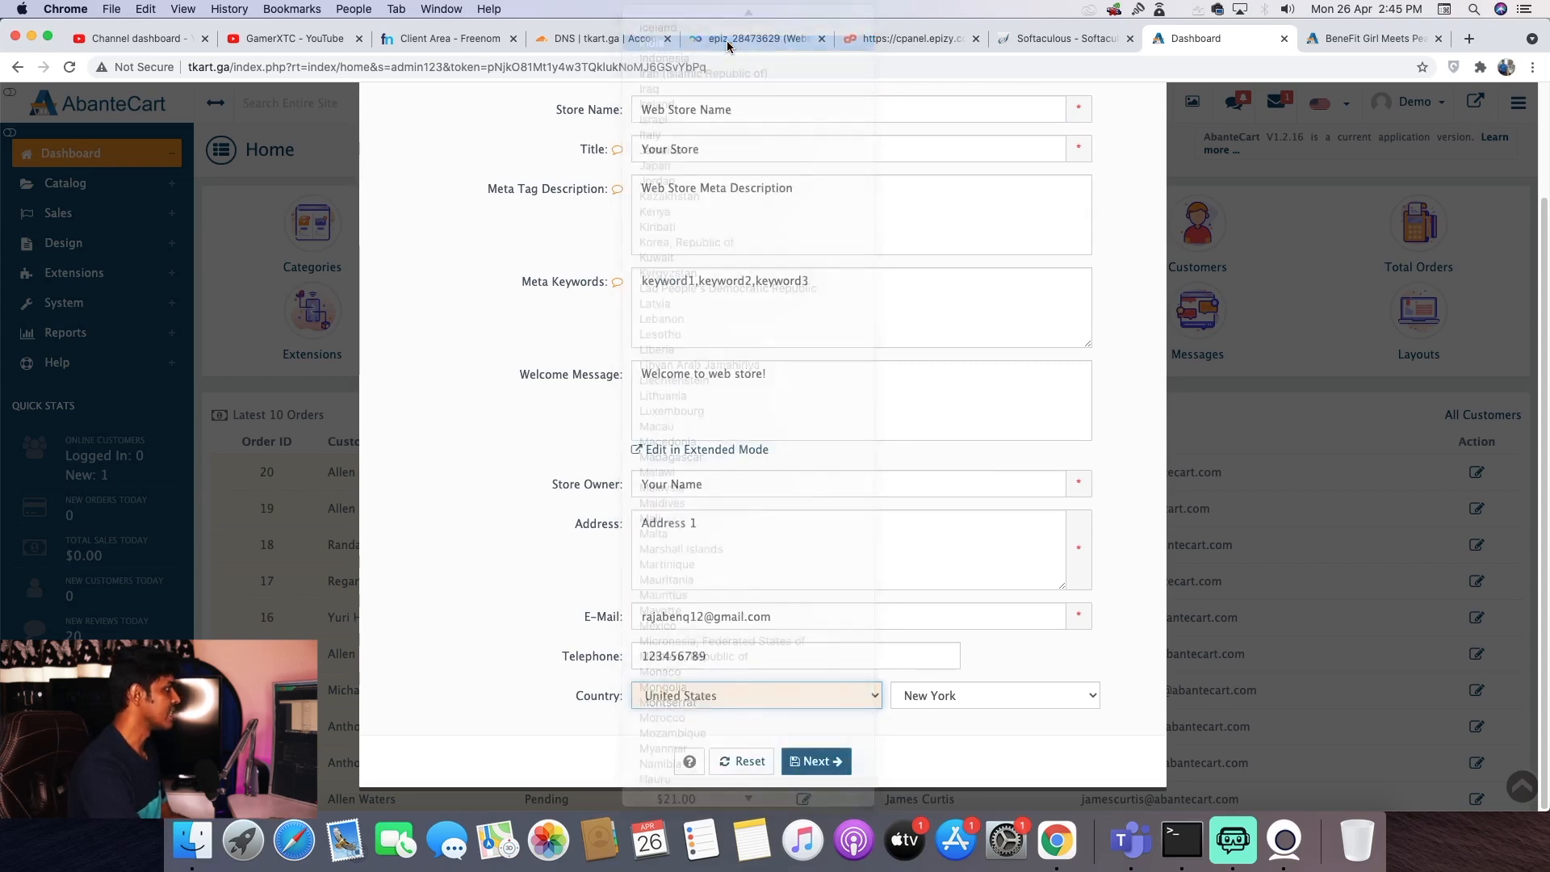
left_click(992, 694)
scroll(973, 775, "down", 8)
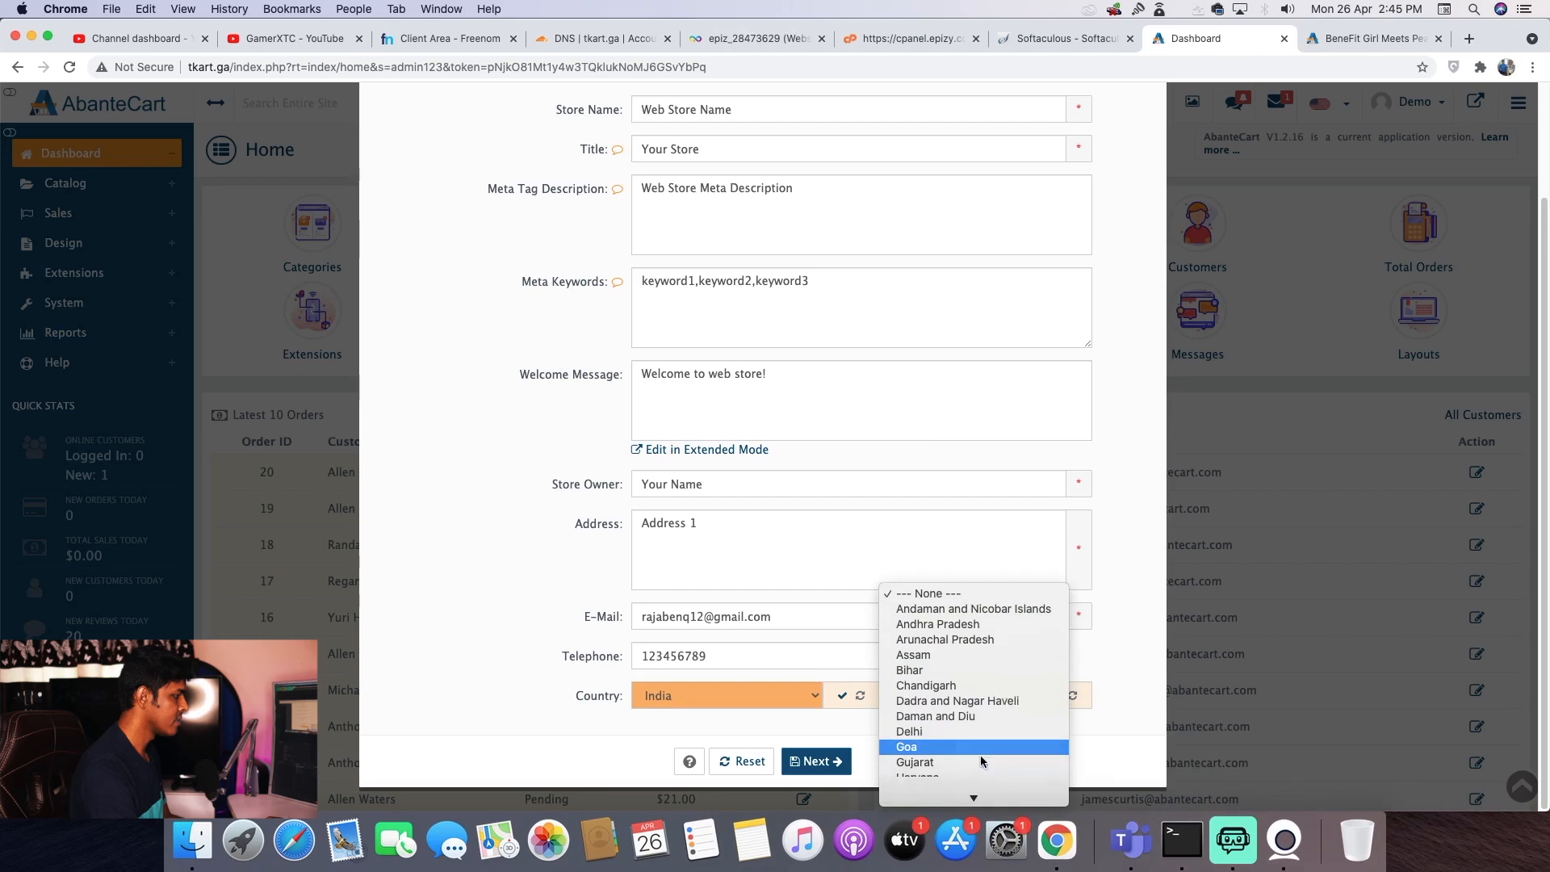
left_click(978, 748)
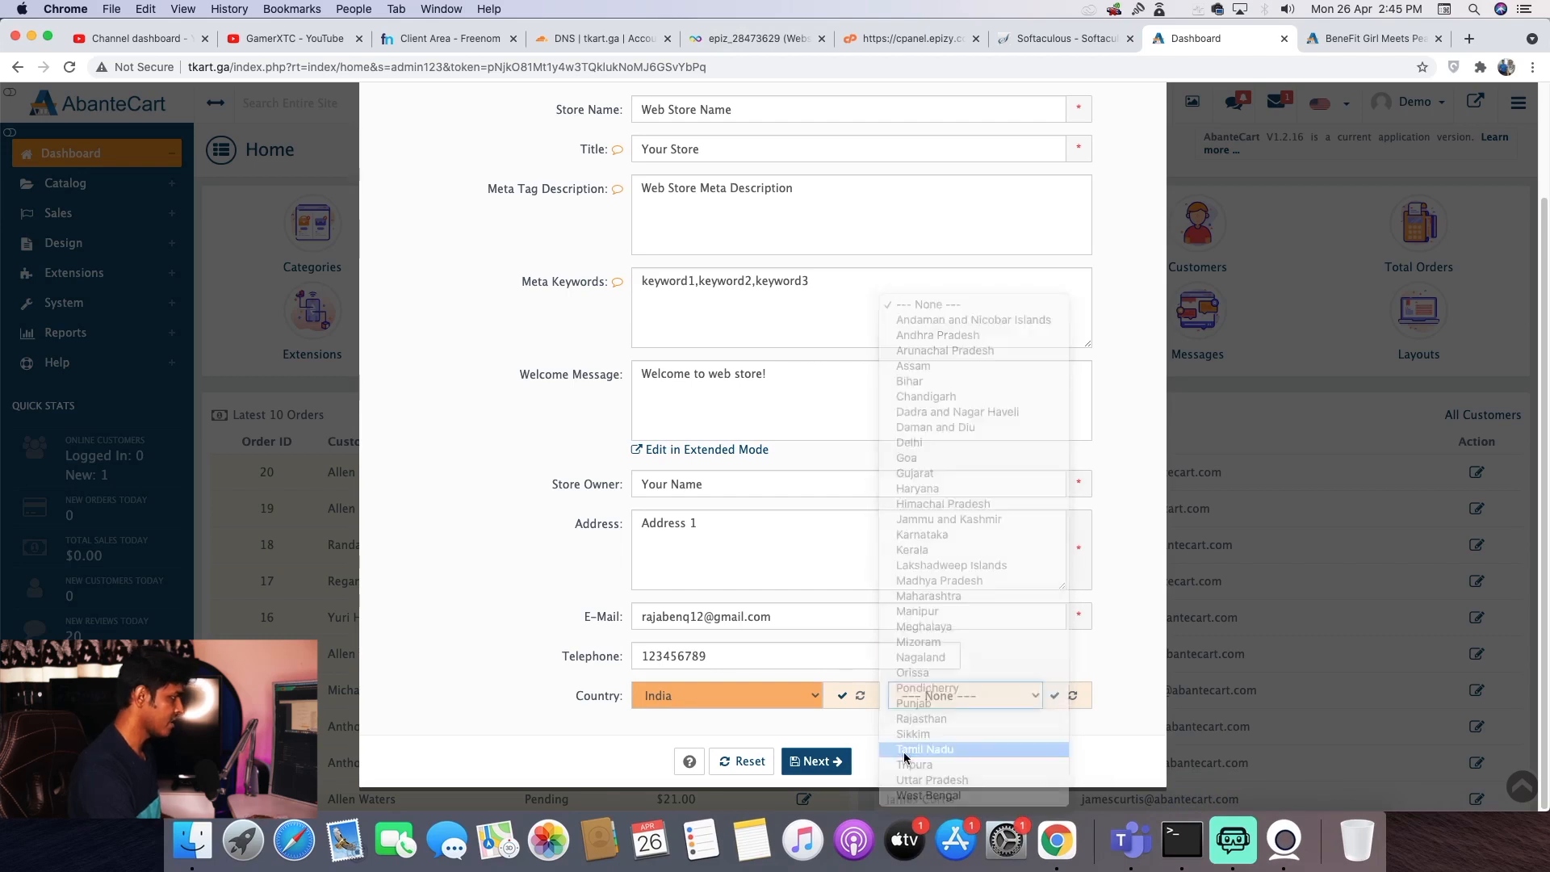
left_click(811, 762)
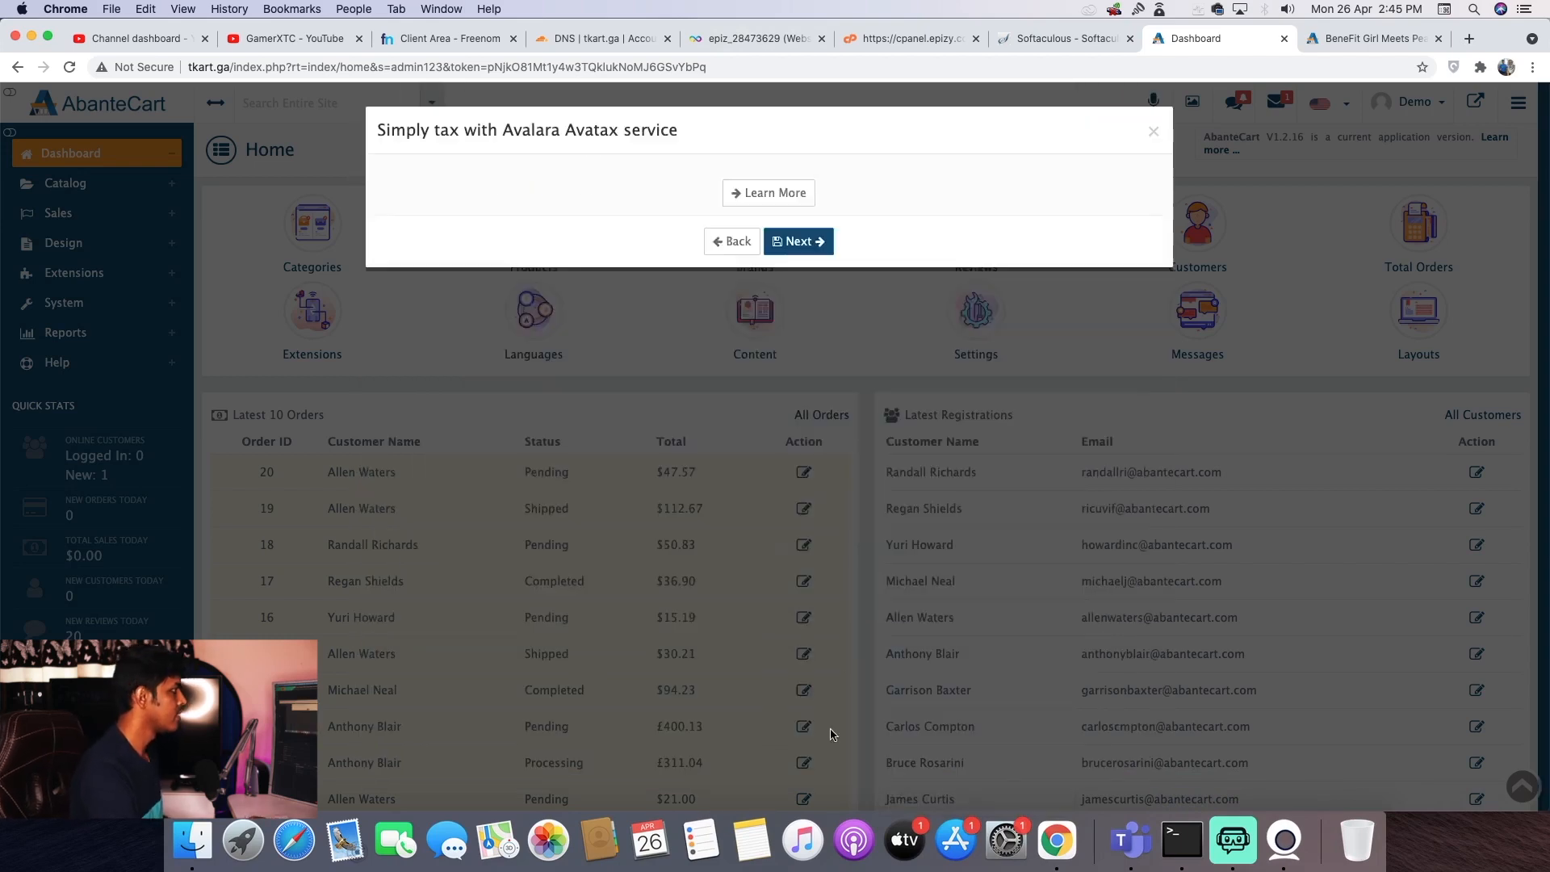
left_click(796, 609)
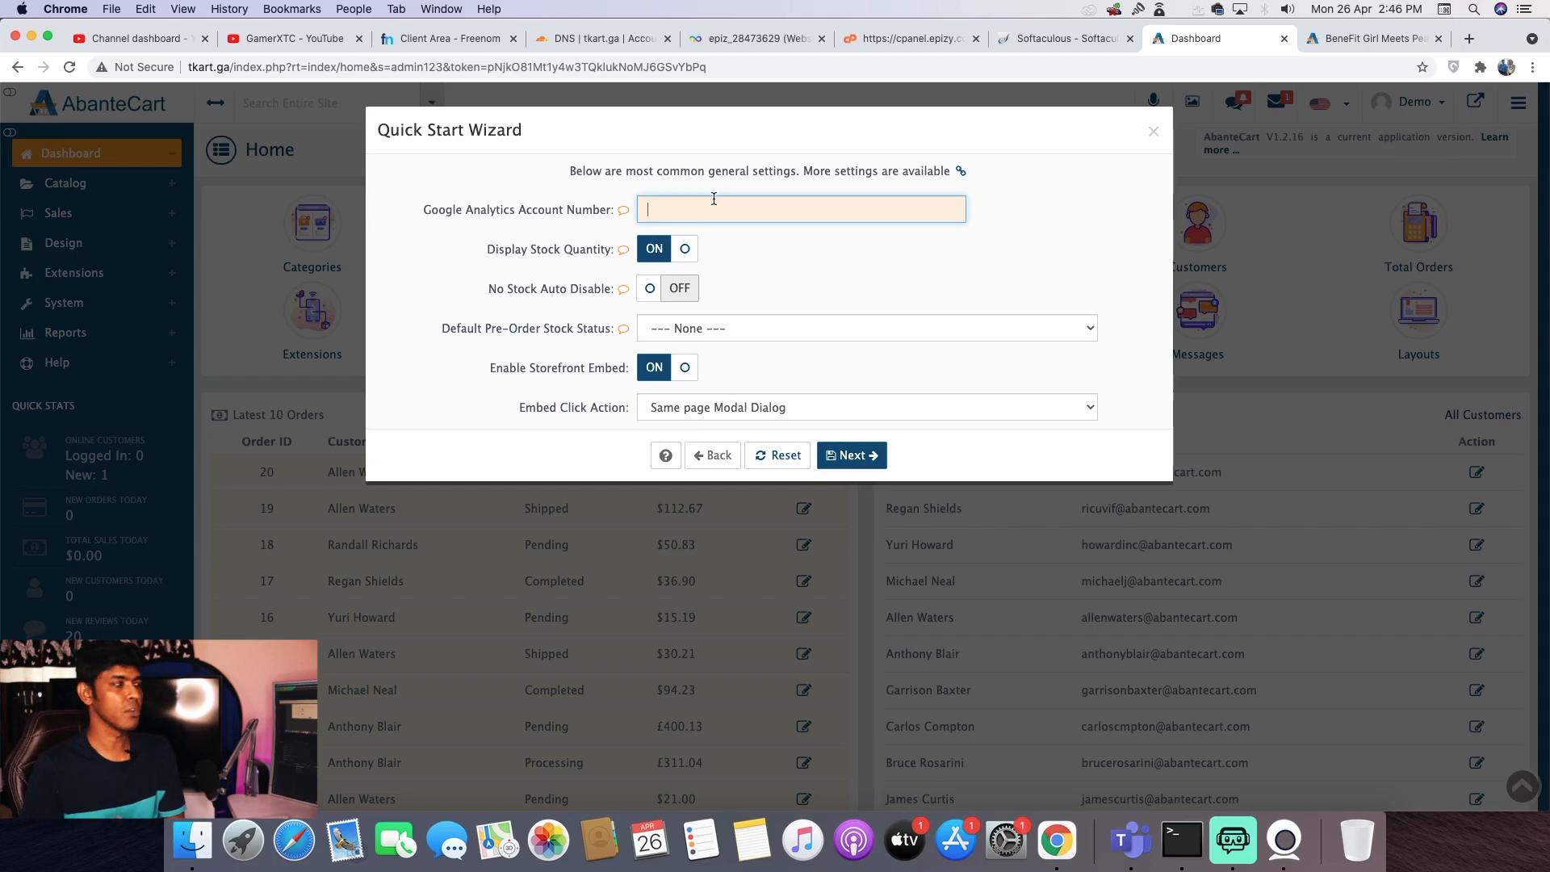
- Keep the default general settings and skip past the CardConnect step
left_click(849, 455)
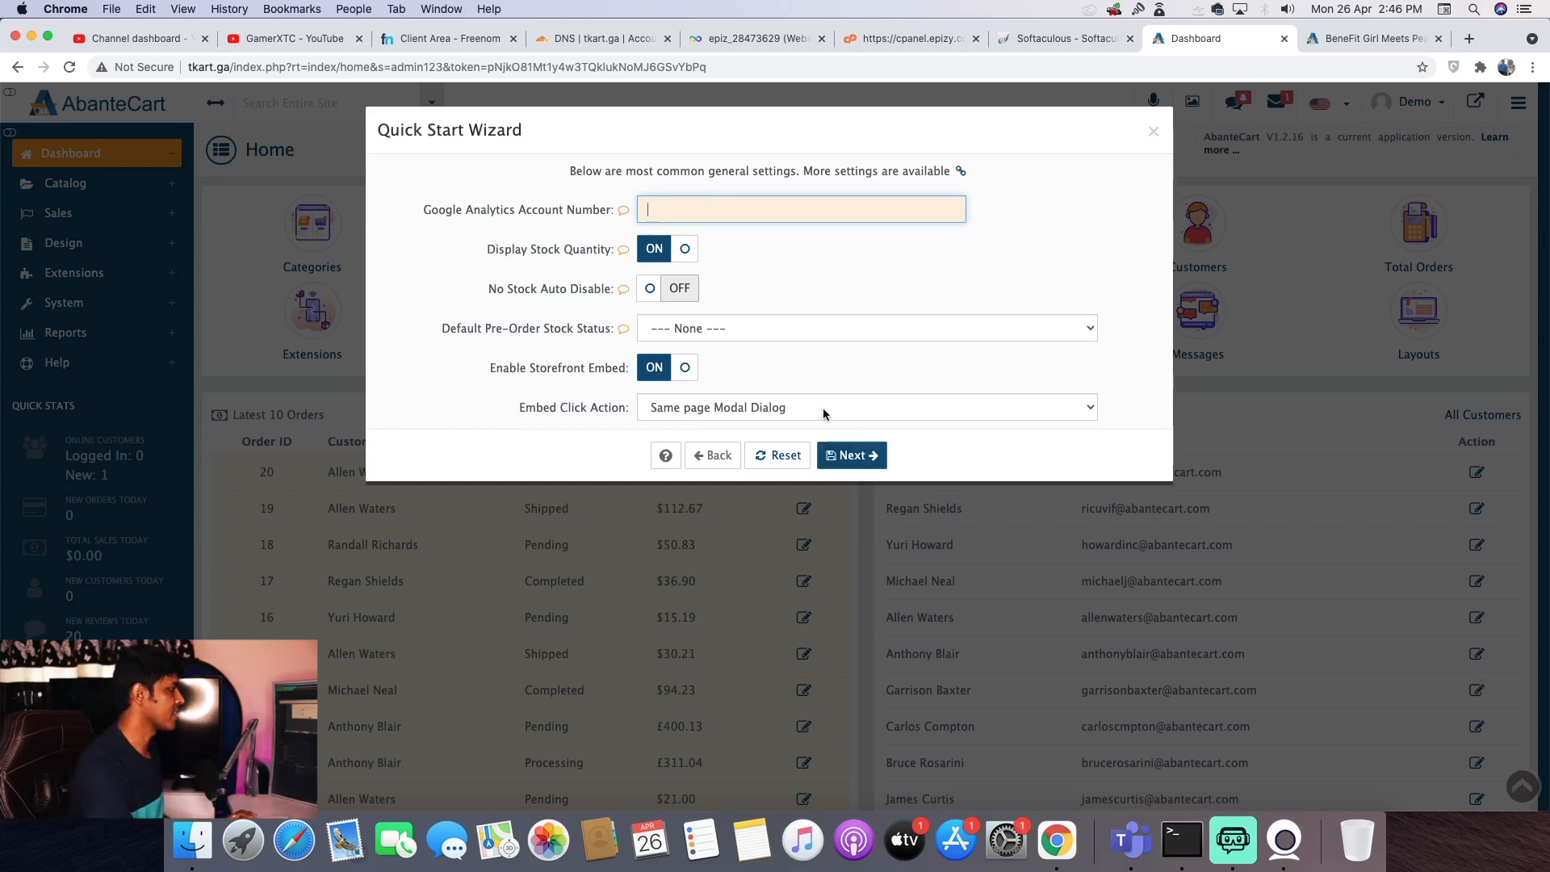
left_click(822, 408)
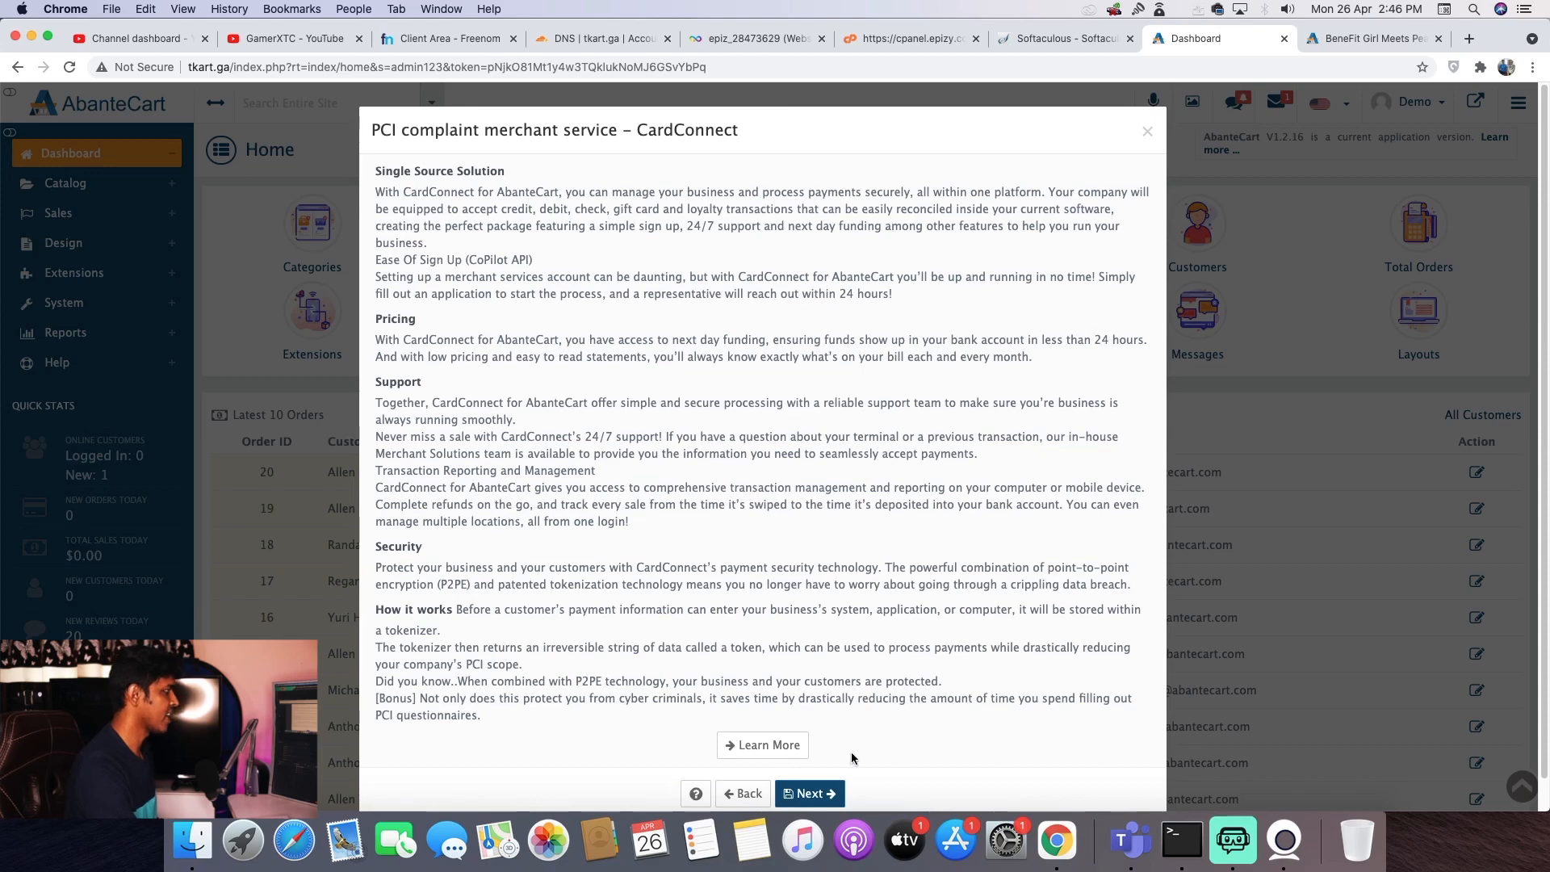
left_click(810, 794)
- Keep checkout defaults (Store Default Zone tax rate, Pending order status) and continue
left_click(682, 249)
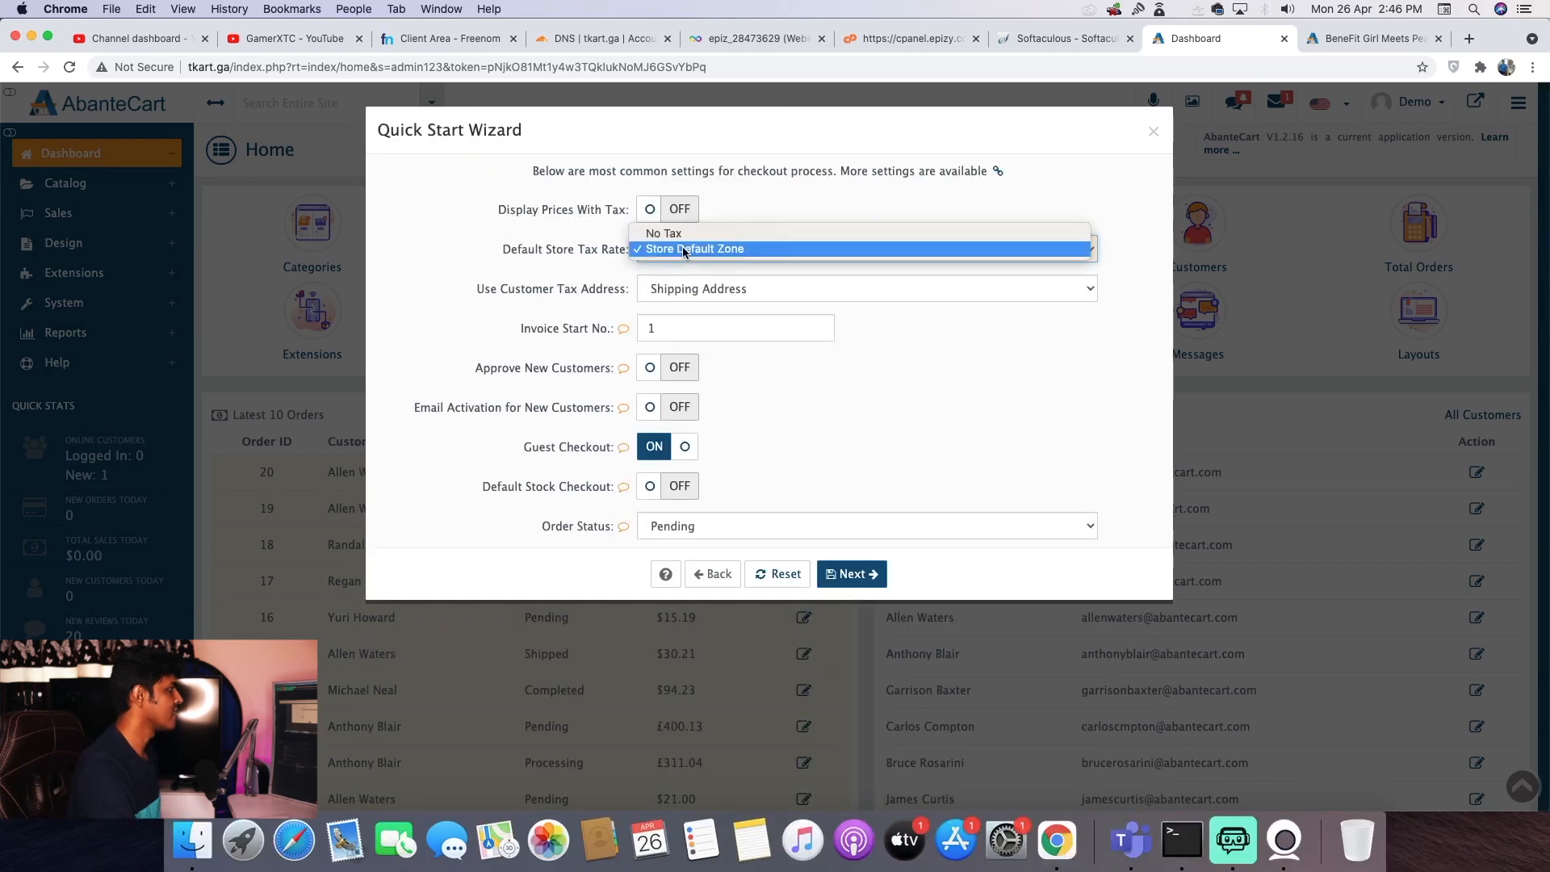
left_click(540, 303)
left_click(693, 295)
left_click(502, 312)
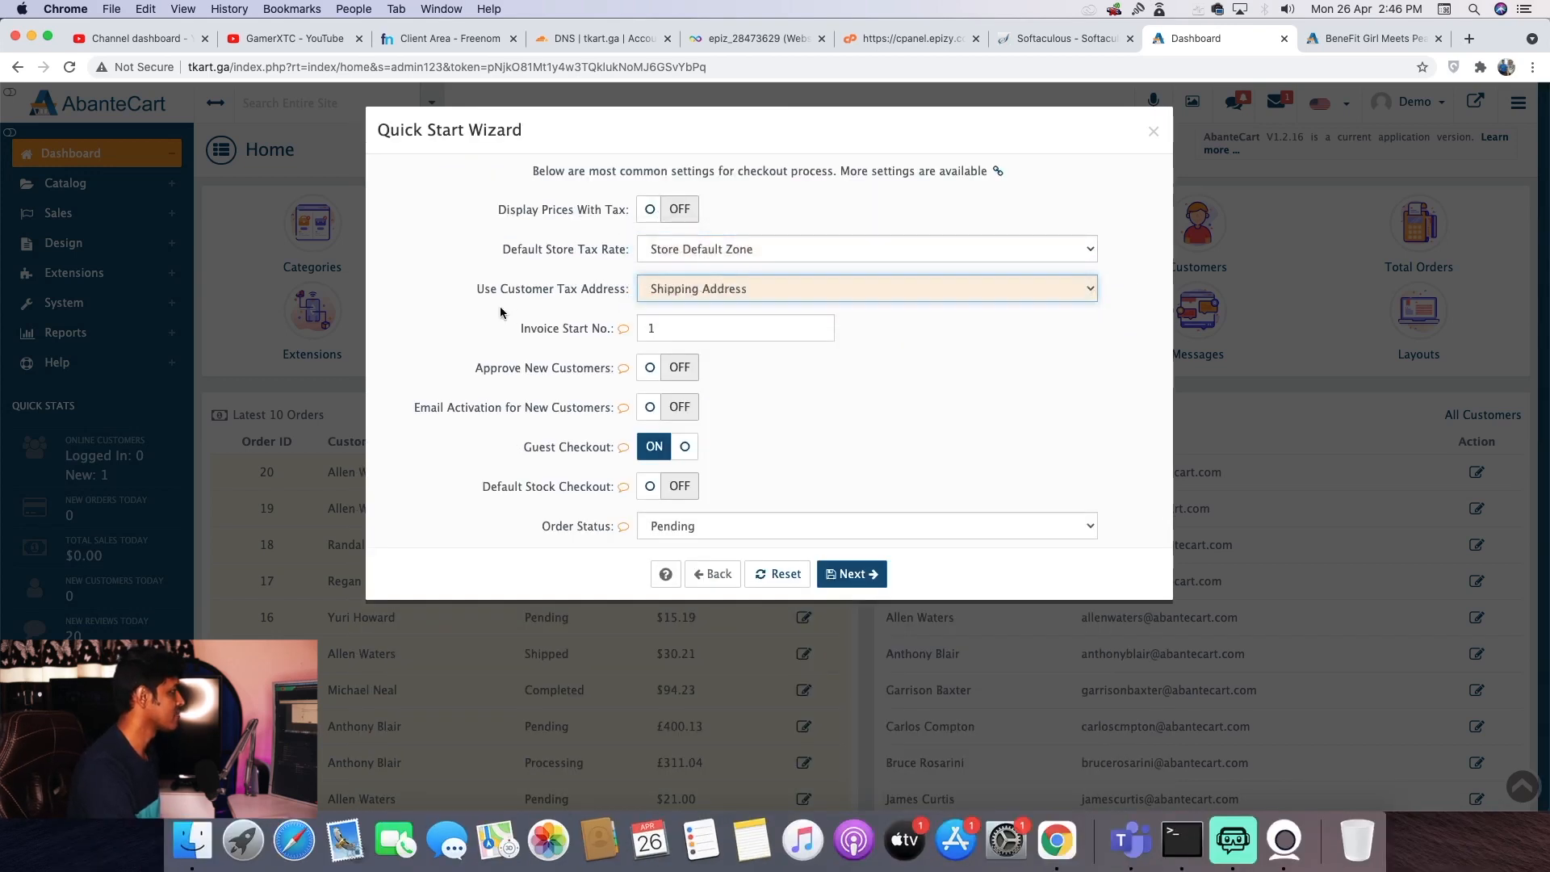
left_click_drag(695, 322, 611, 321)
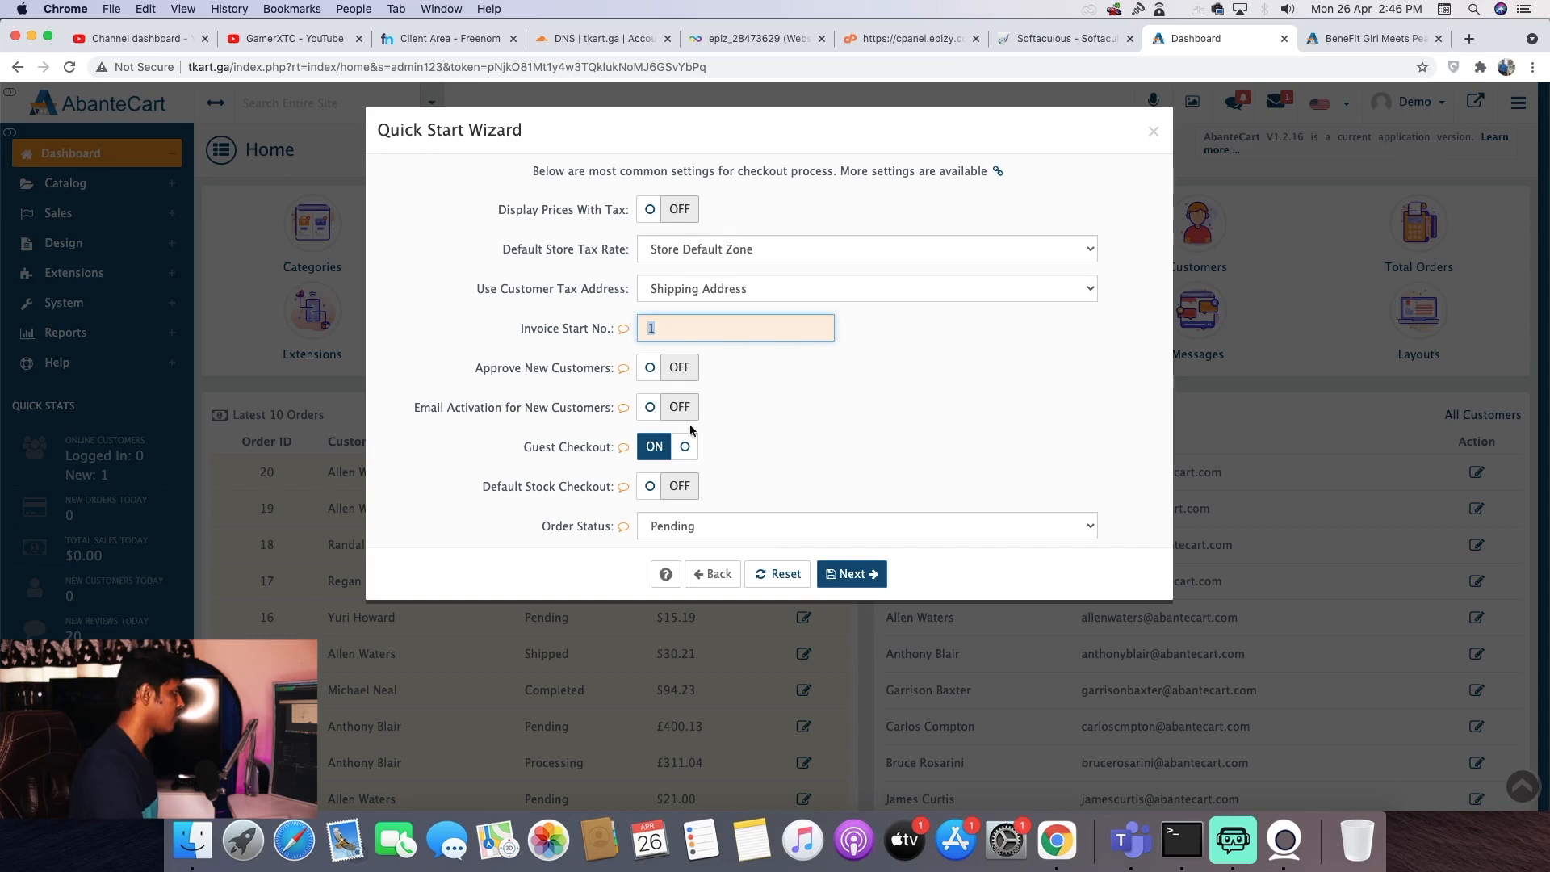
left_click(755, 525)
left_click(415, 521)
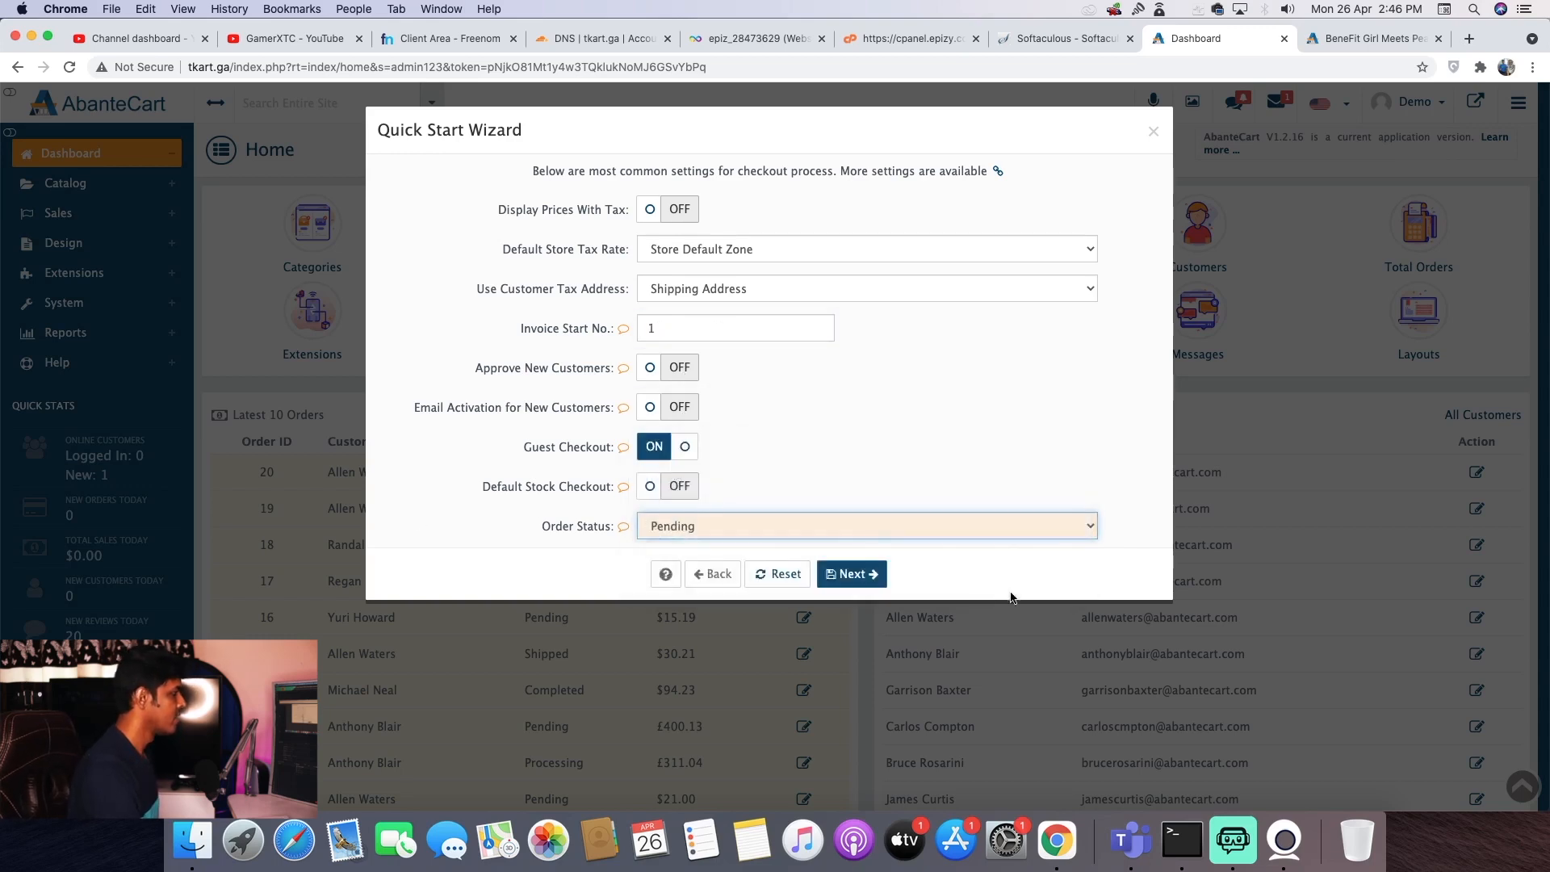
left_click(861, 581)
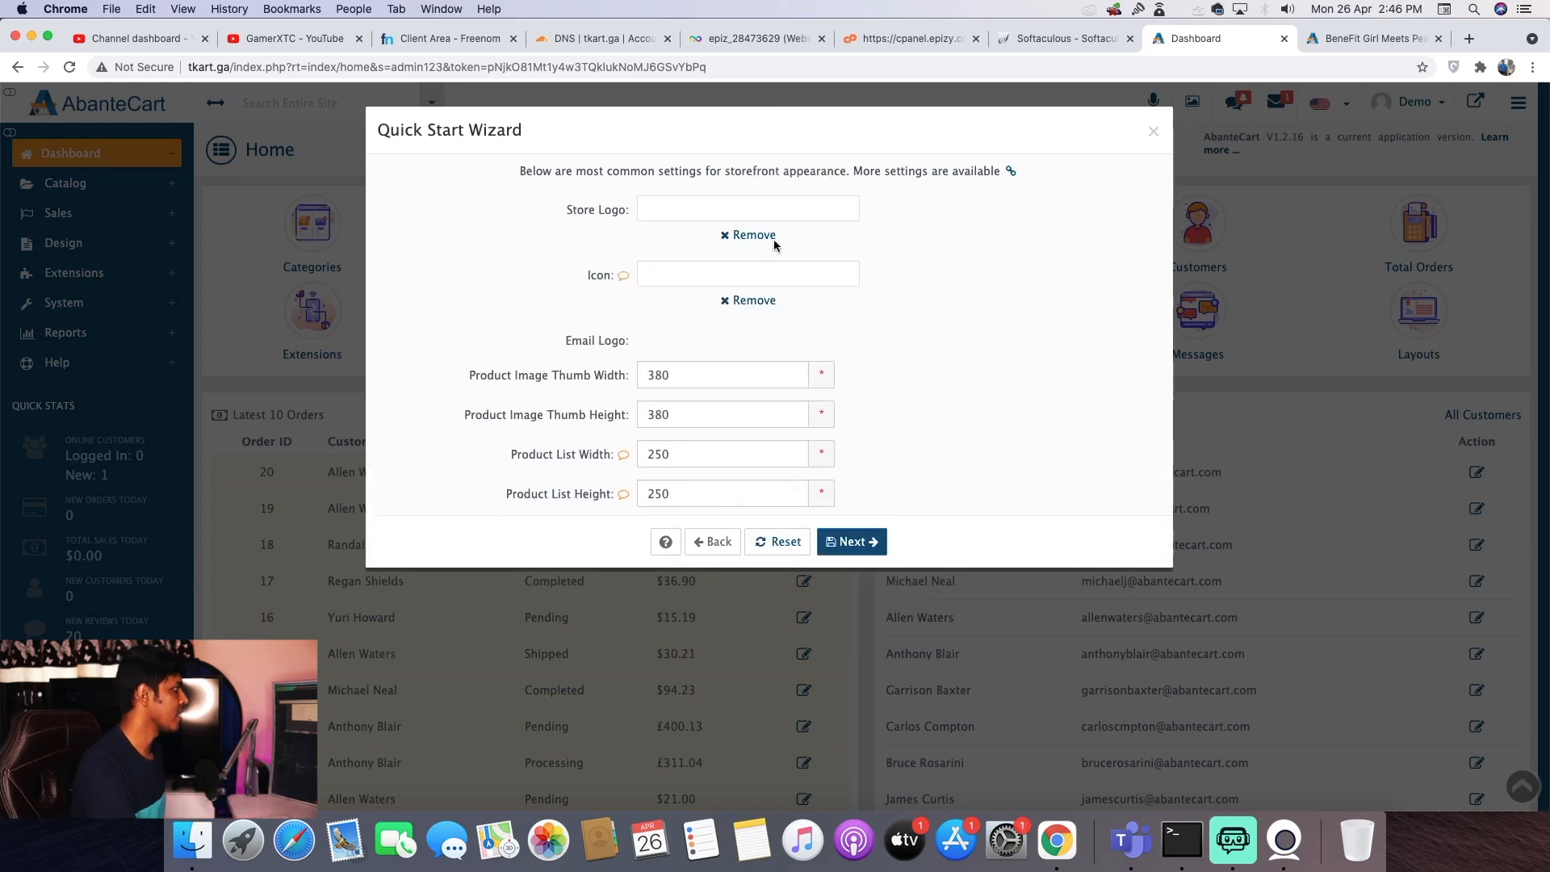
- Keep Mail as the mail protocol and advance to the wizard's final payment, shipping and language page
scroll(855, 228, "down", 1)
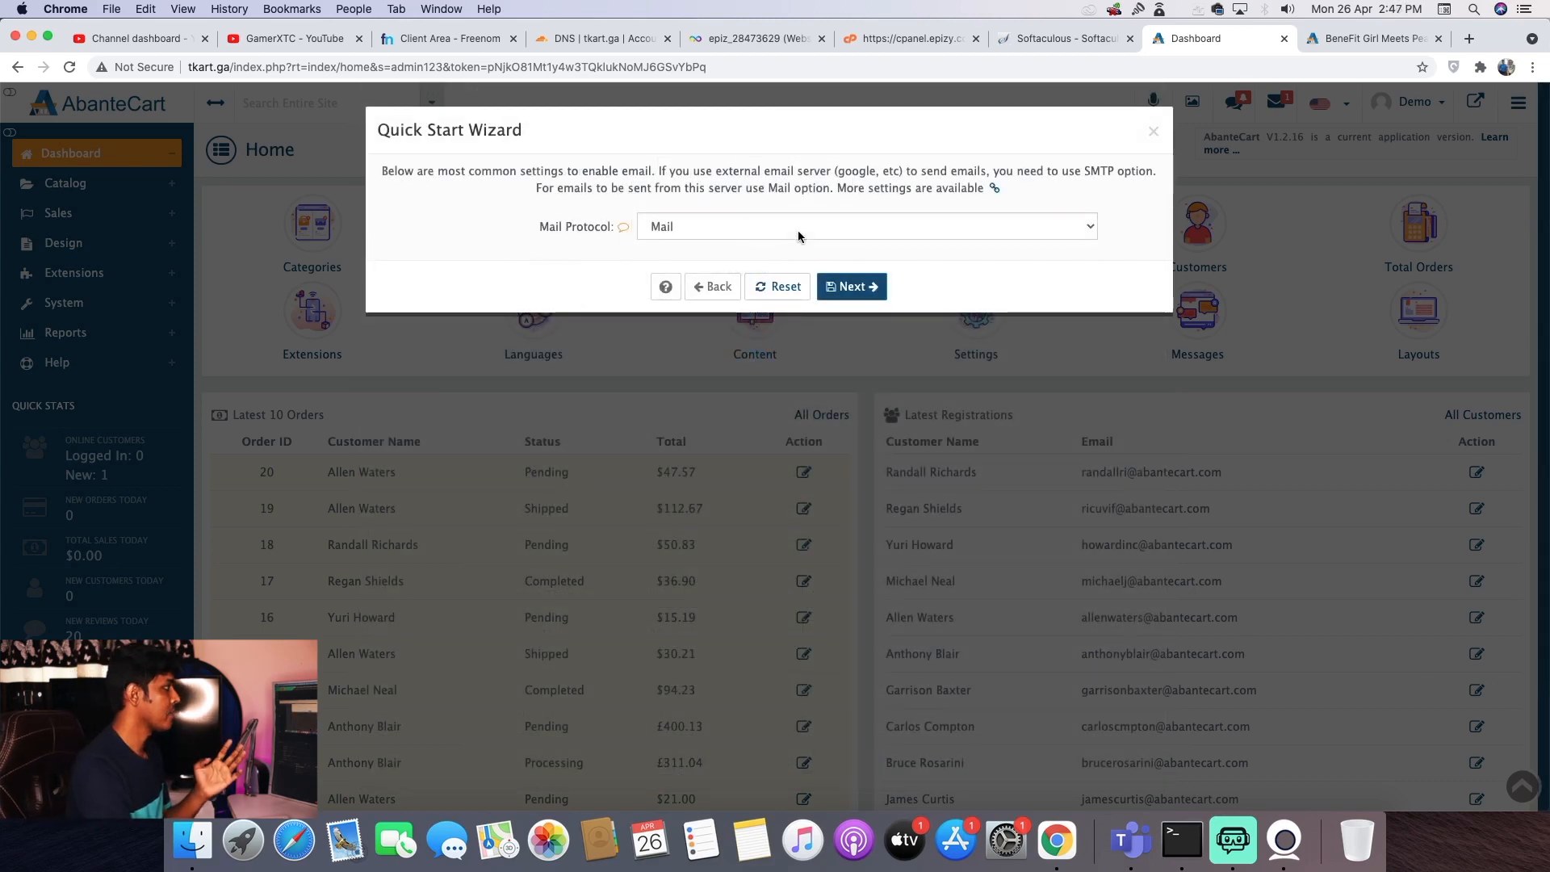
left_click(797, 230)
left_click(507, 261)
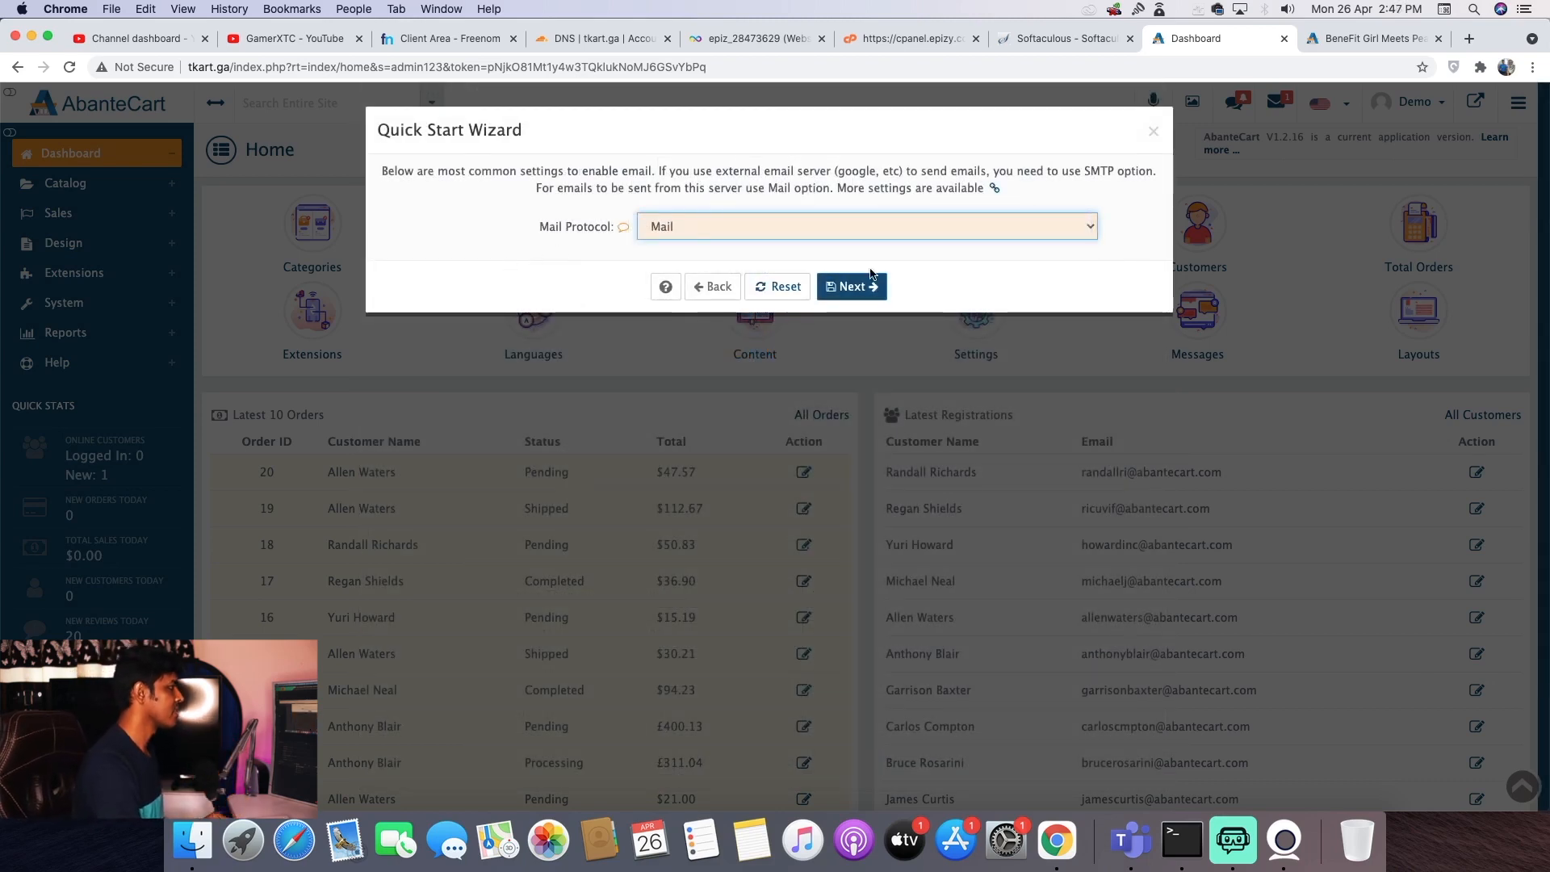
left_click(871, 282)
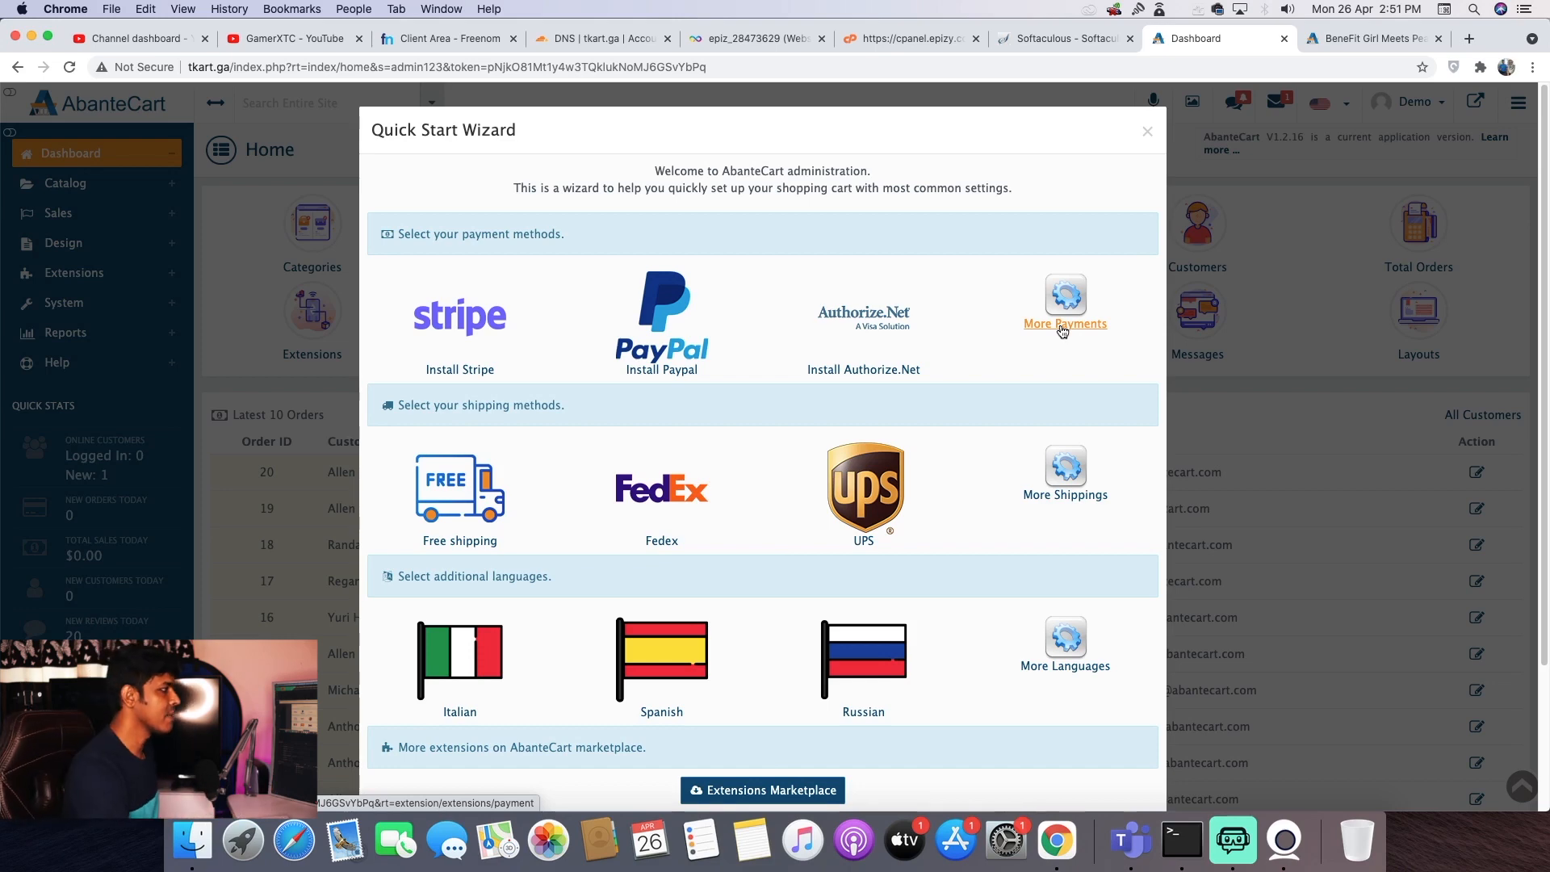
- Browse more payment options and the marketplace's free Instamojo extension, then return to the wizard
left_click(1063, 327)
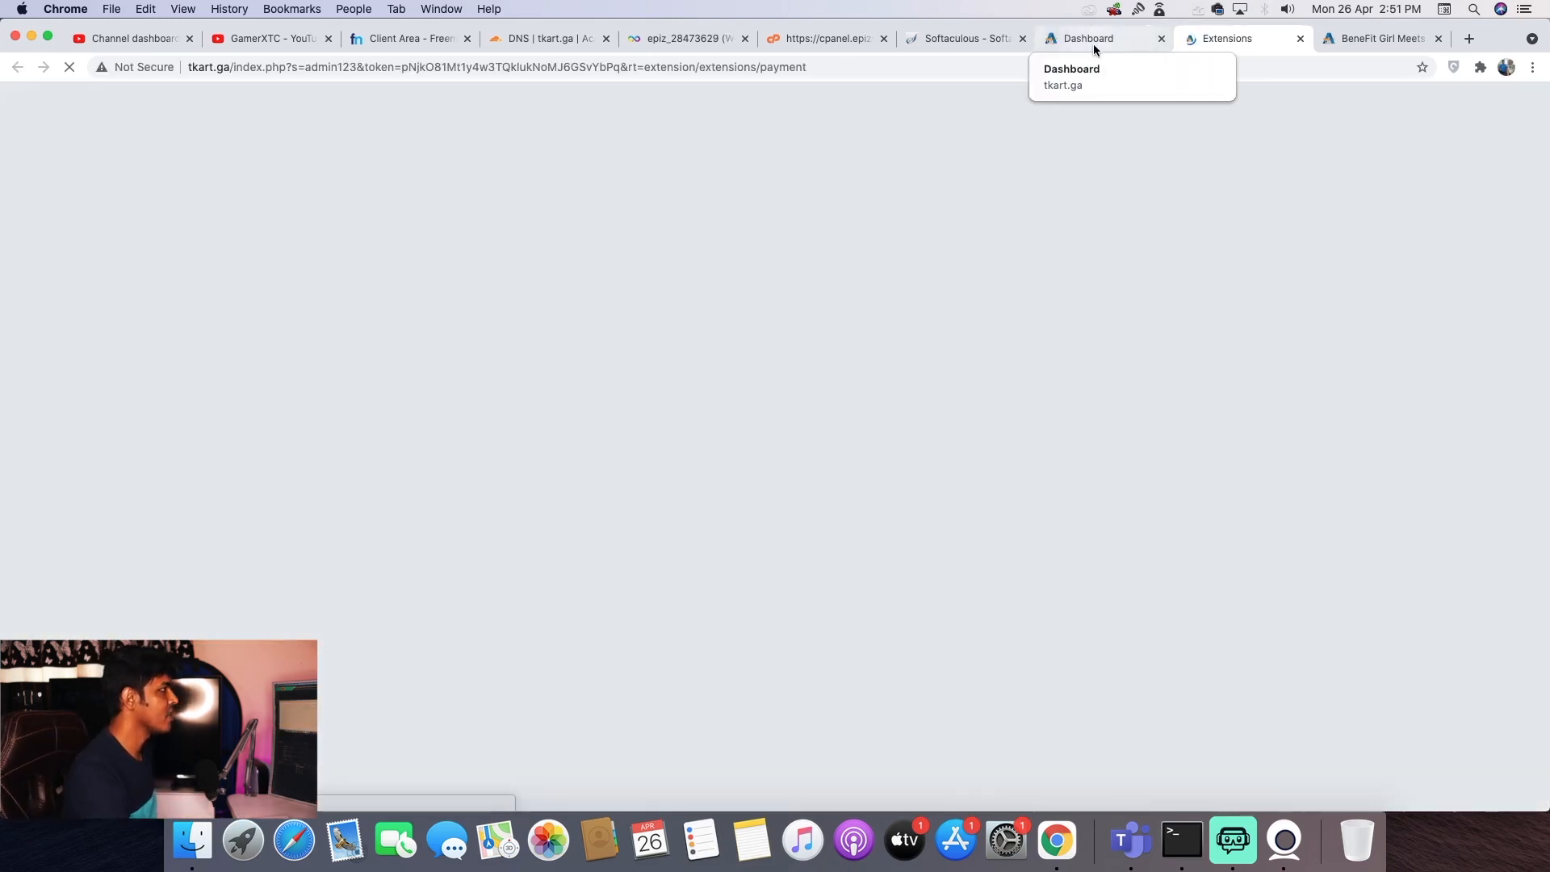
left_click(1093, 44)
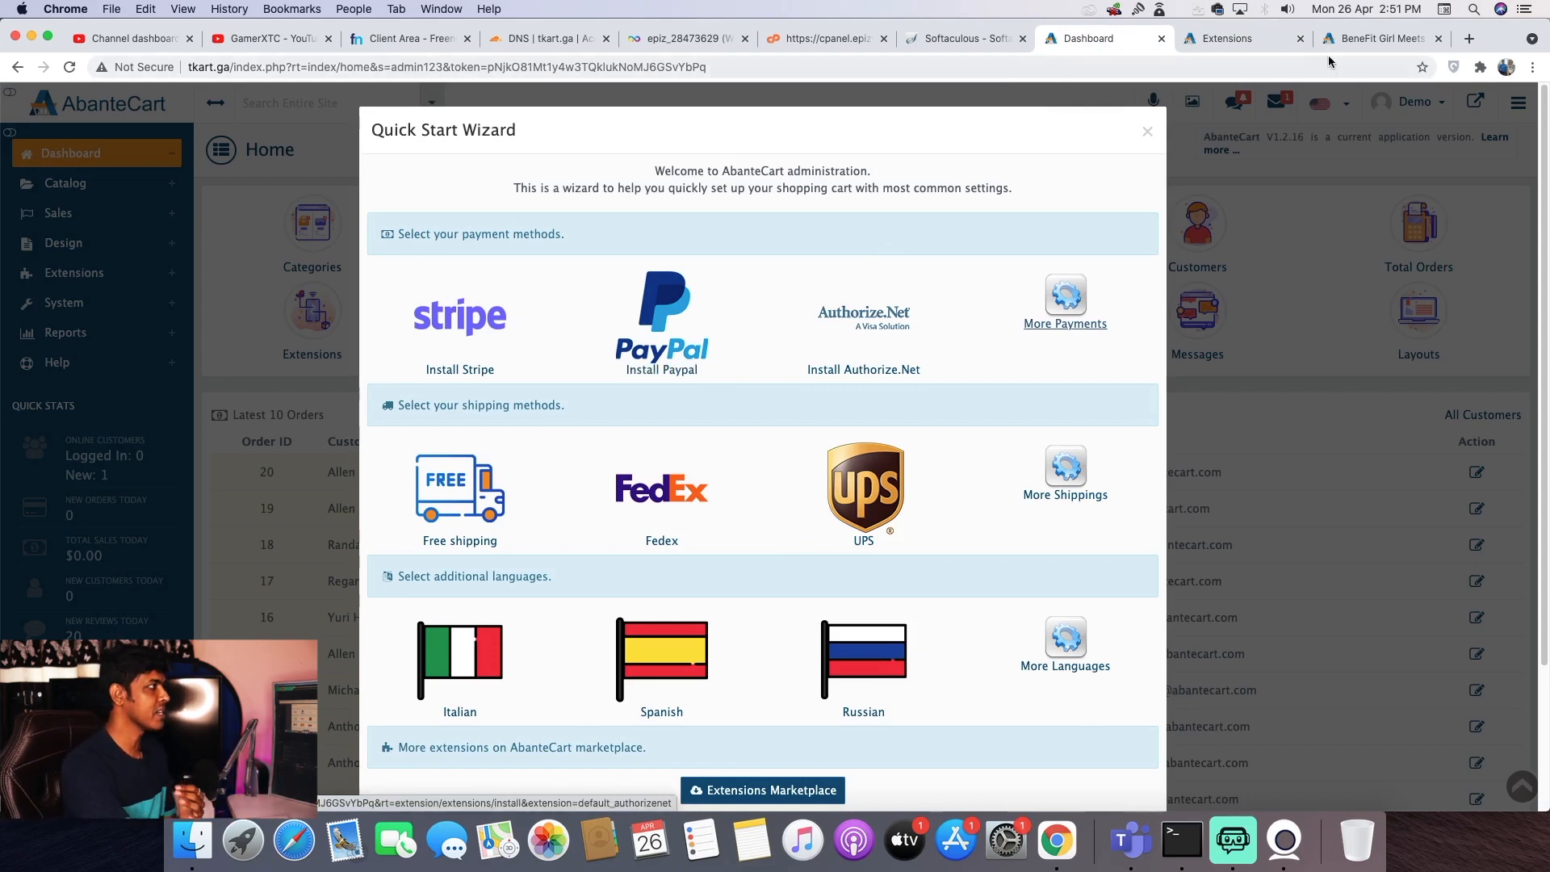
left_click(1235, 39)
scroll(1208, 438, "down", 10)
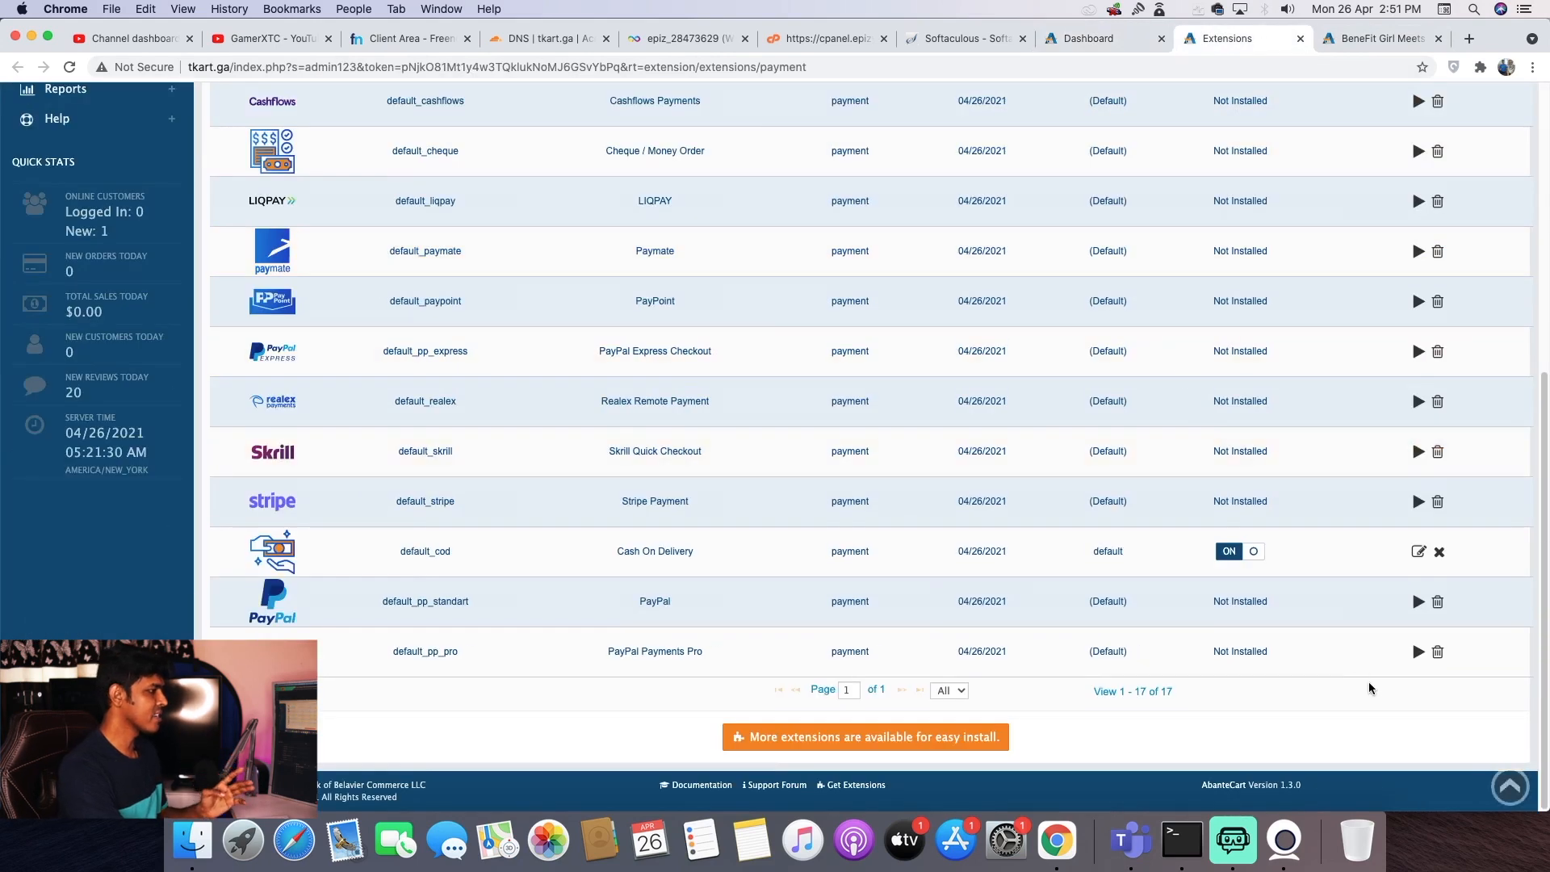
left_click(931, 745)
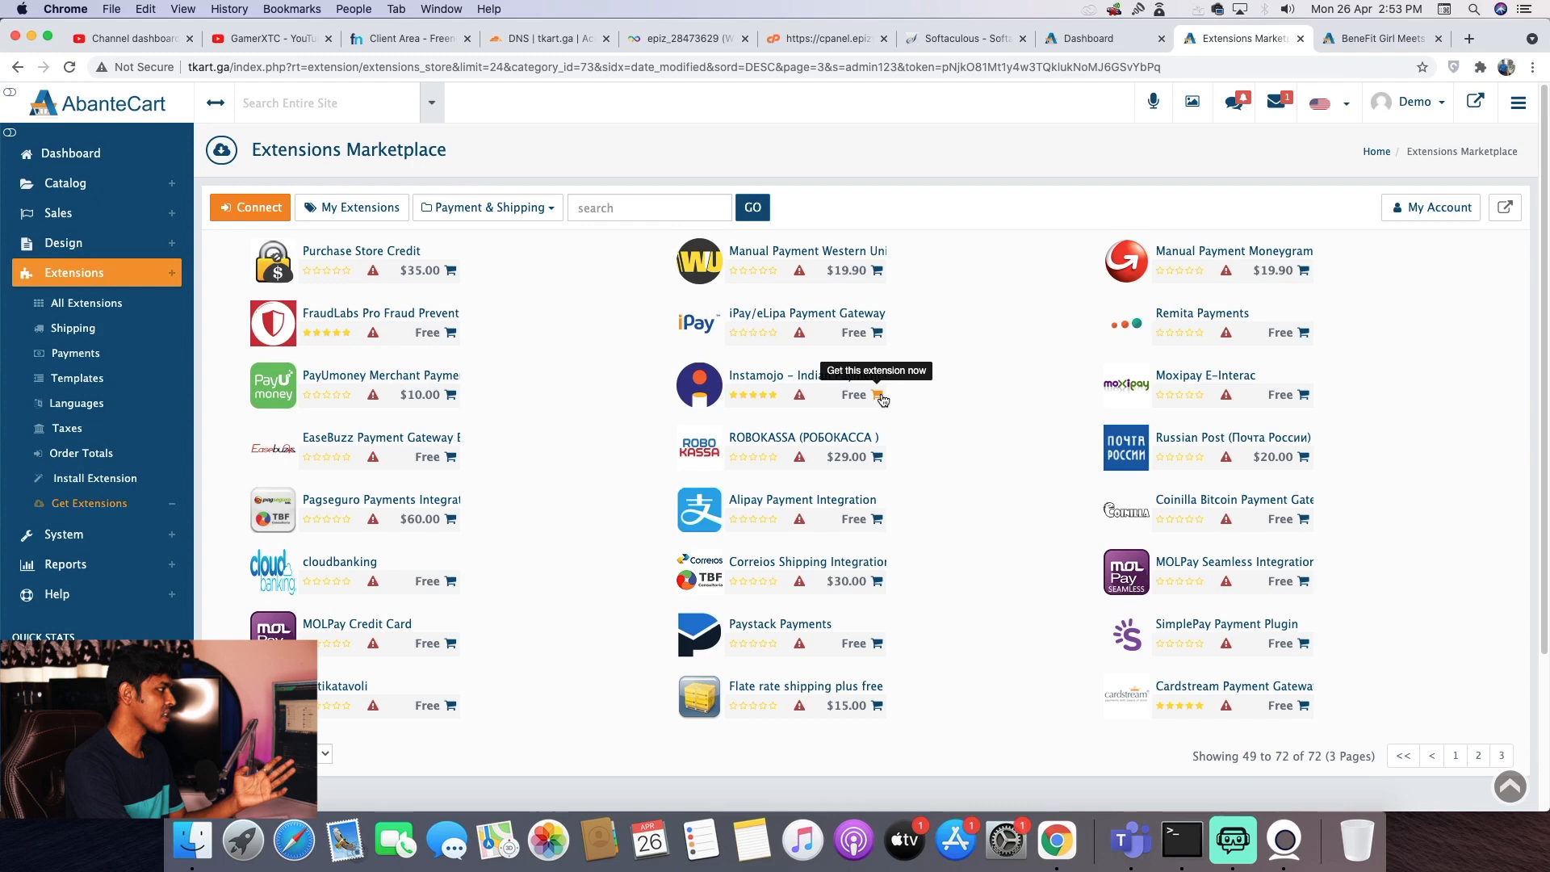
left_click(877, 396)
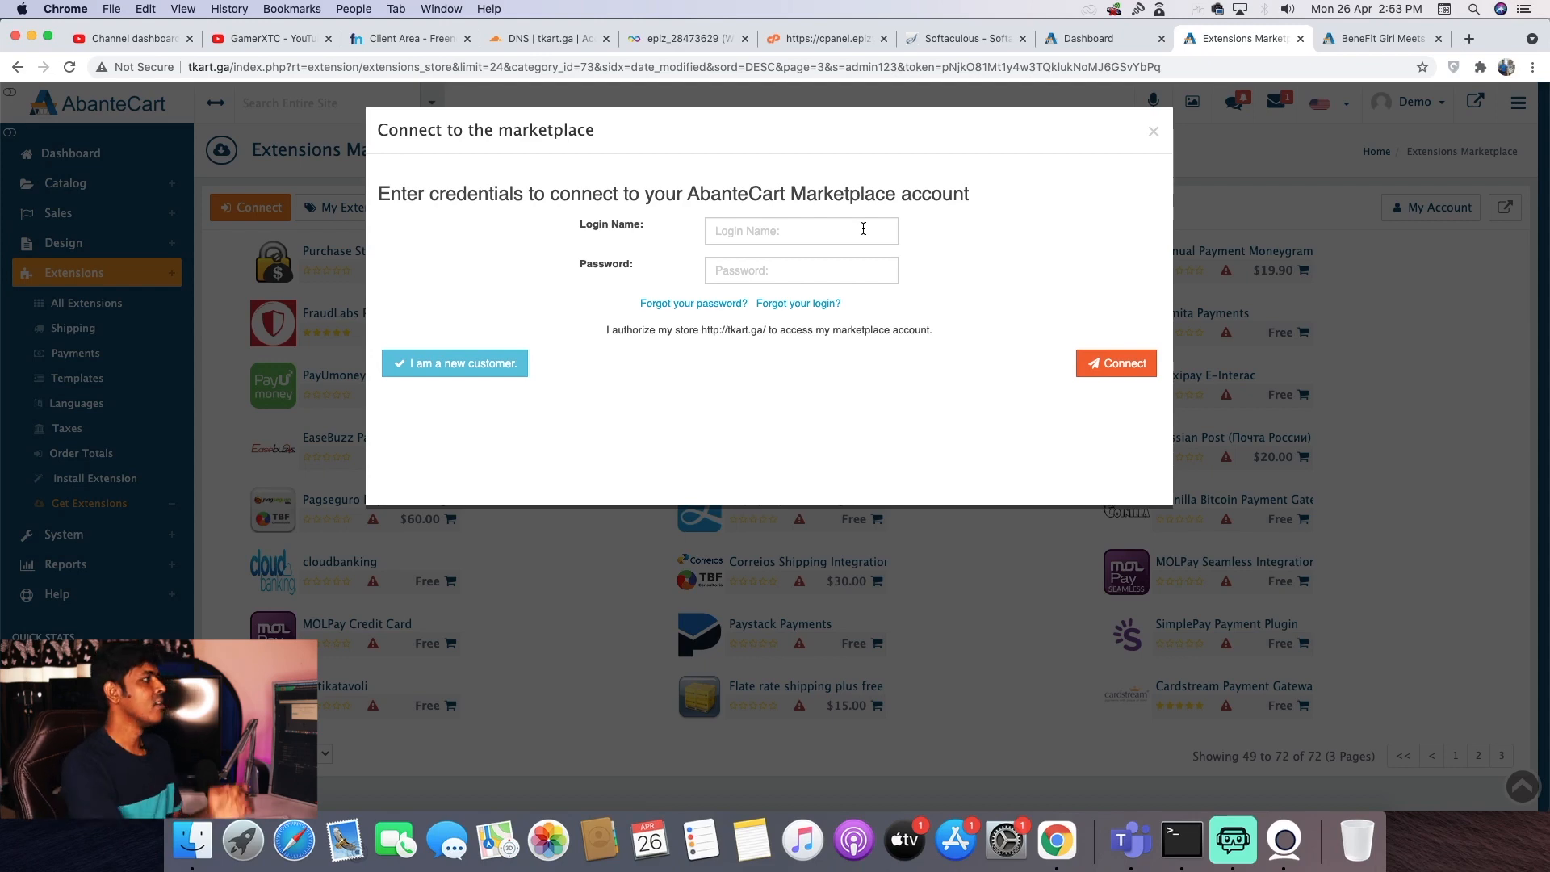
left_click(1072, 41)
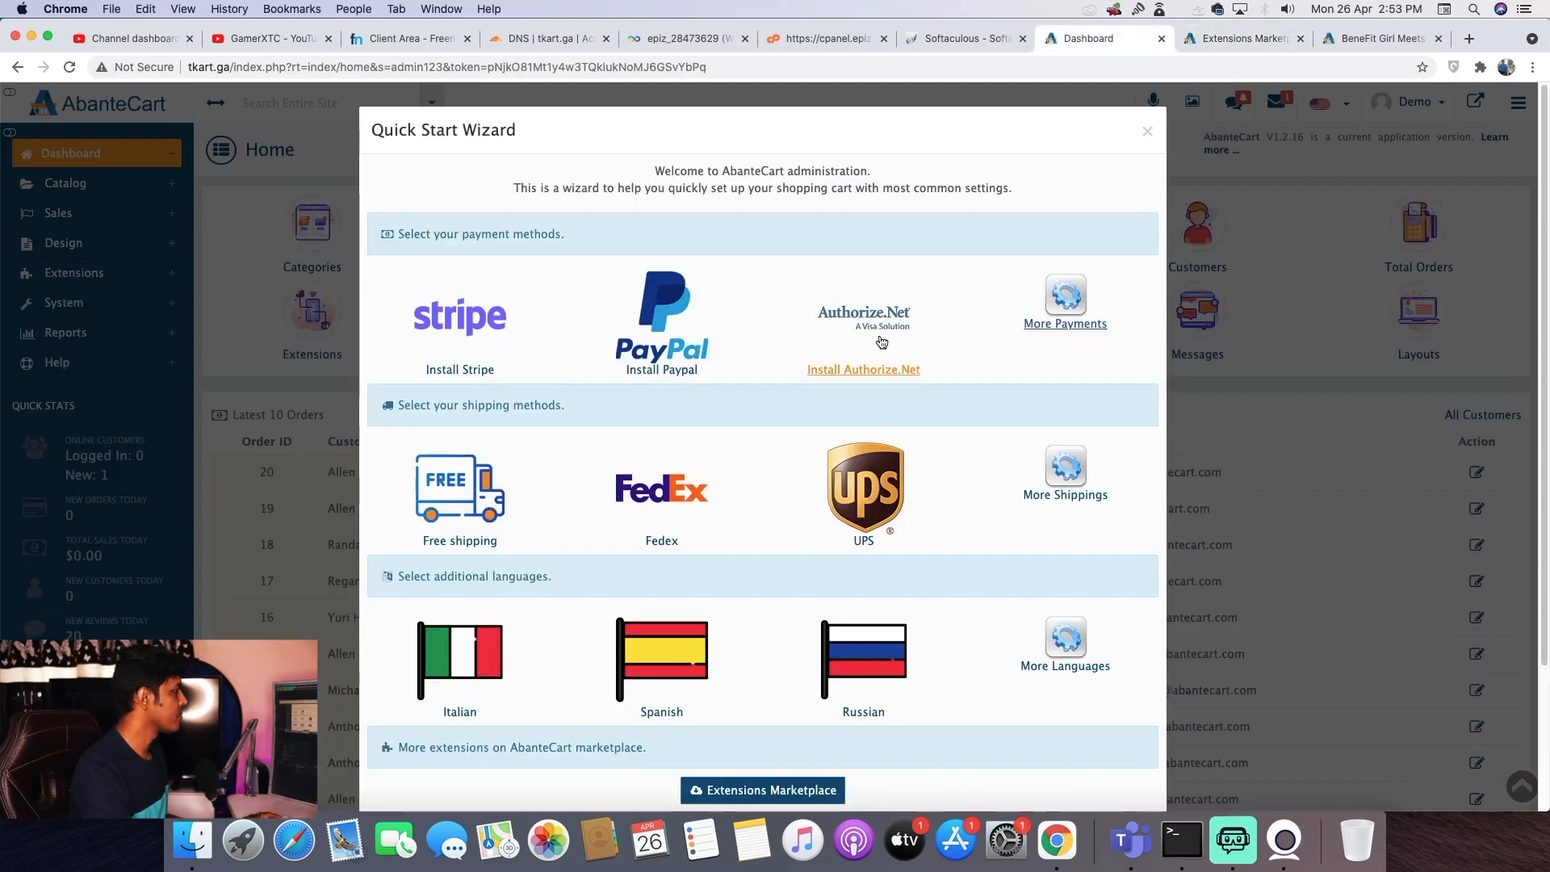
- Install the PayPal payment method, entering a marketplace login name along the way
left_click(646, 370)
left_click(830, 231)
type("Demo")
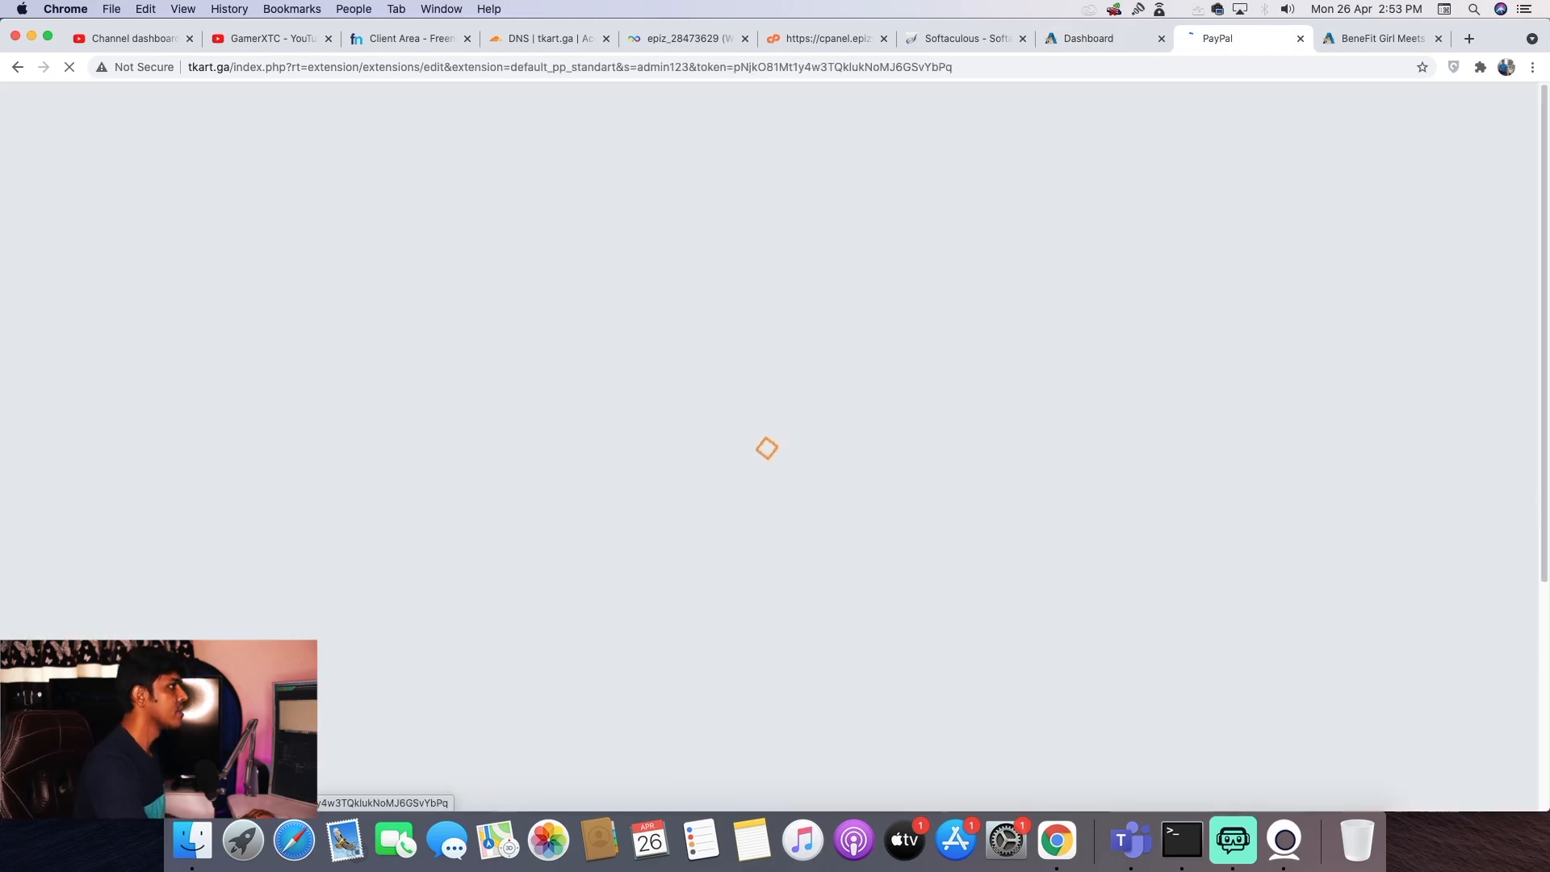
left_click(1130, 45)
- Fill both PayPal email fields, keeping sandbox mode Yes and order status Processing
left_click(1210, 38)
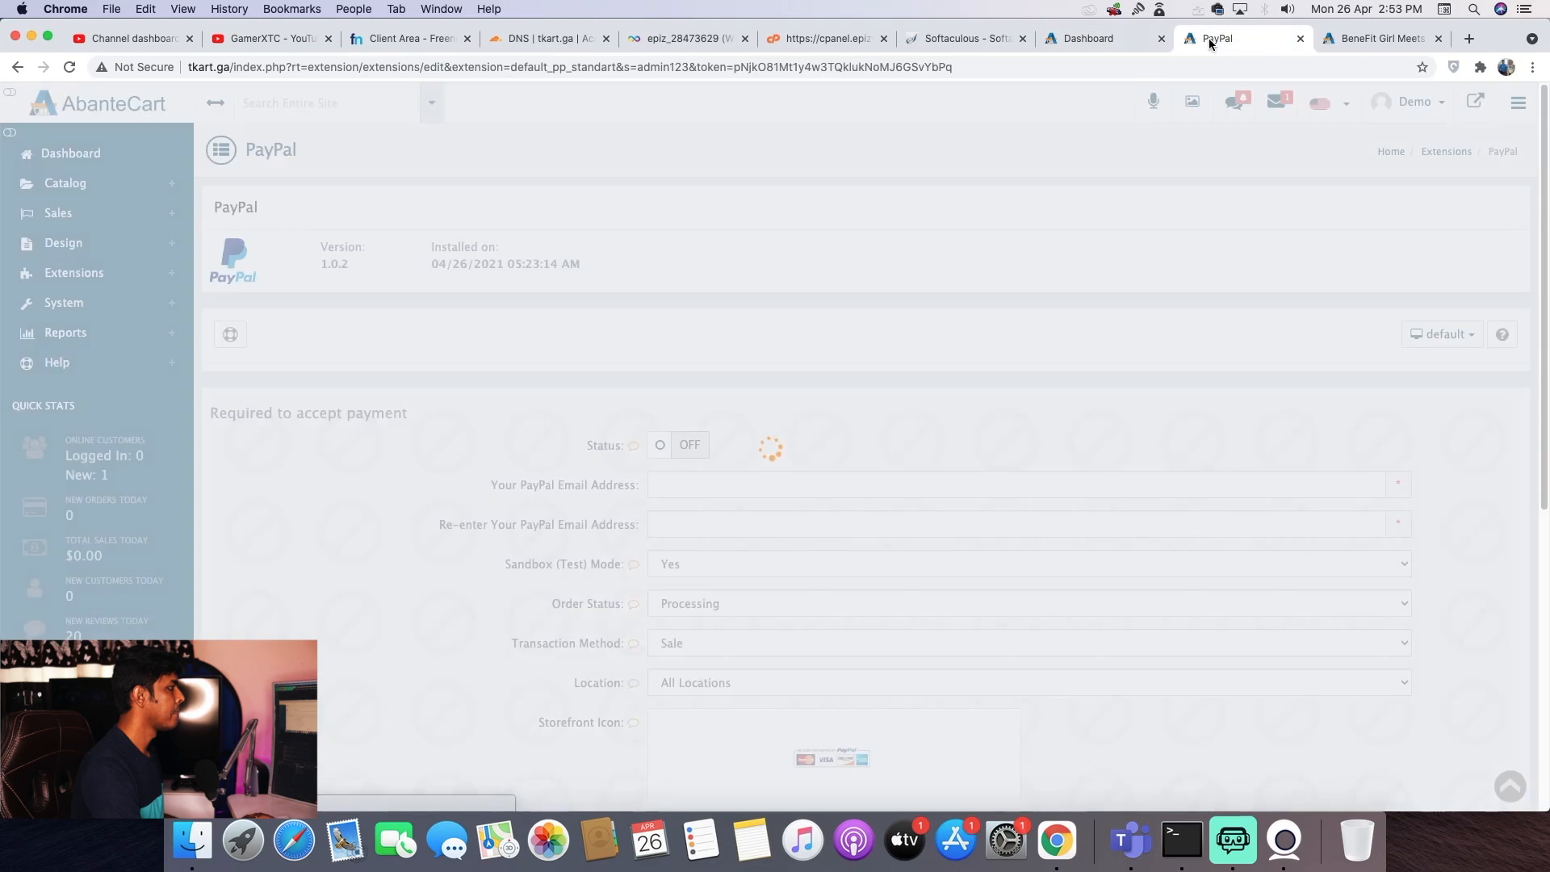
scroll(778, 410, "down", 2)
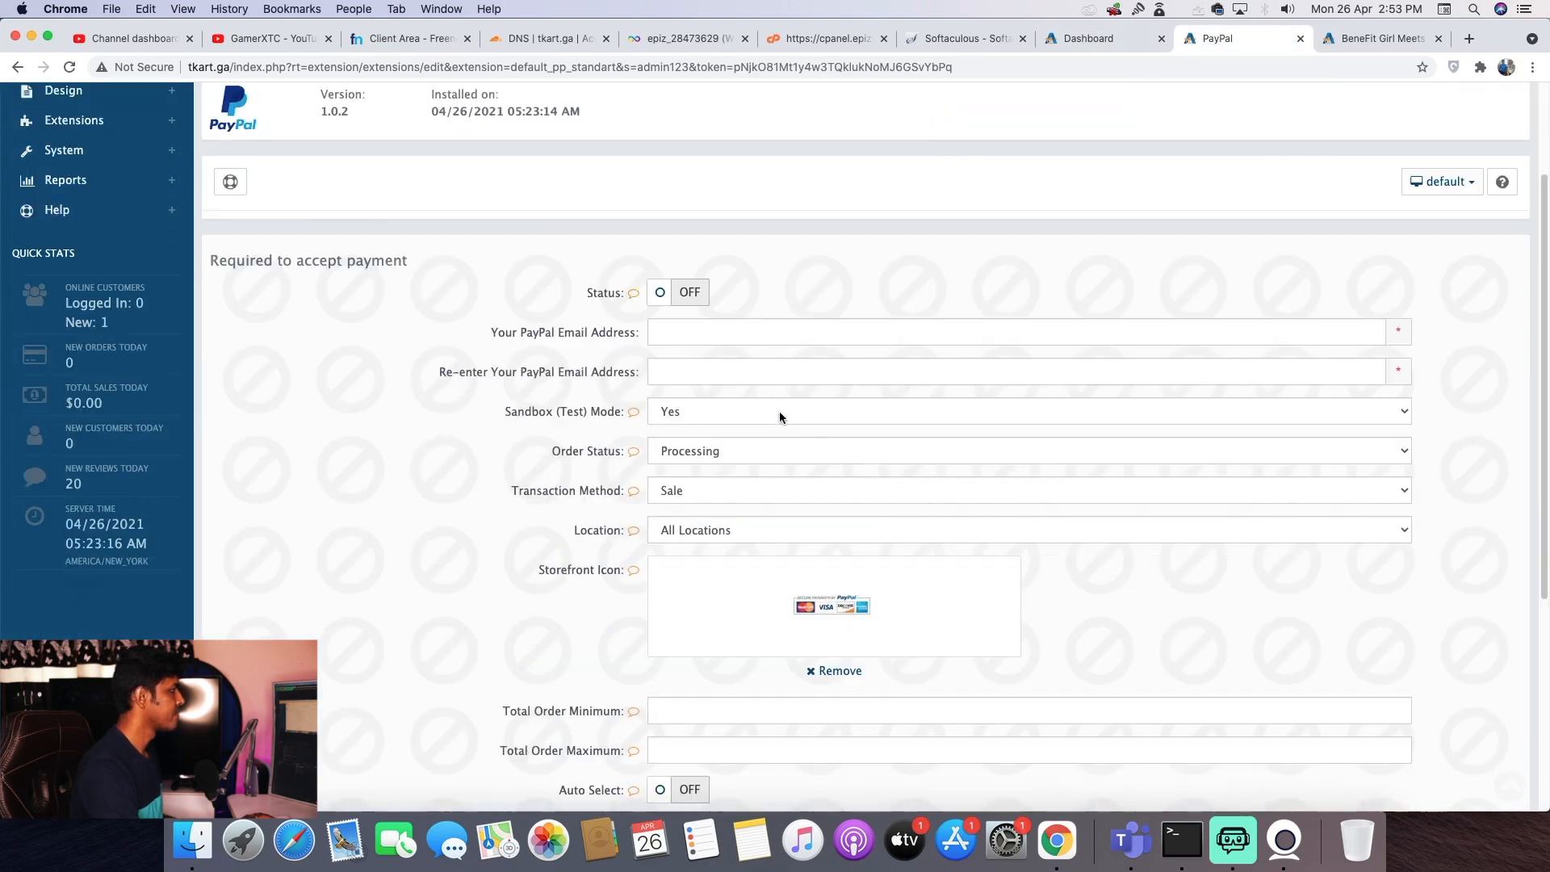
left_click(723, 322)
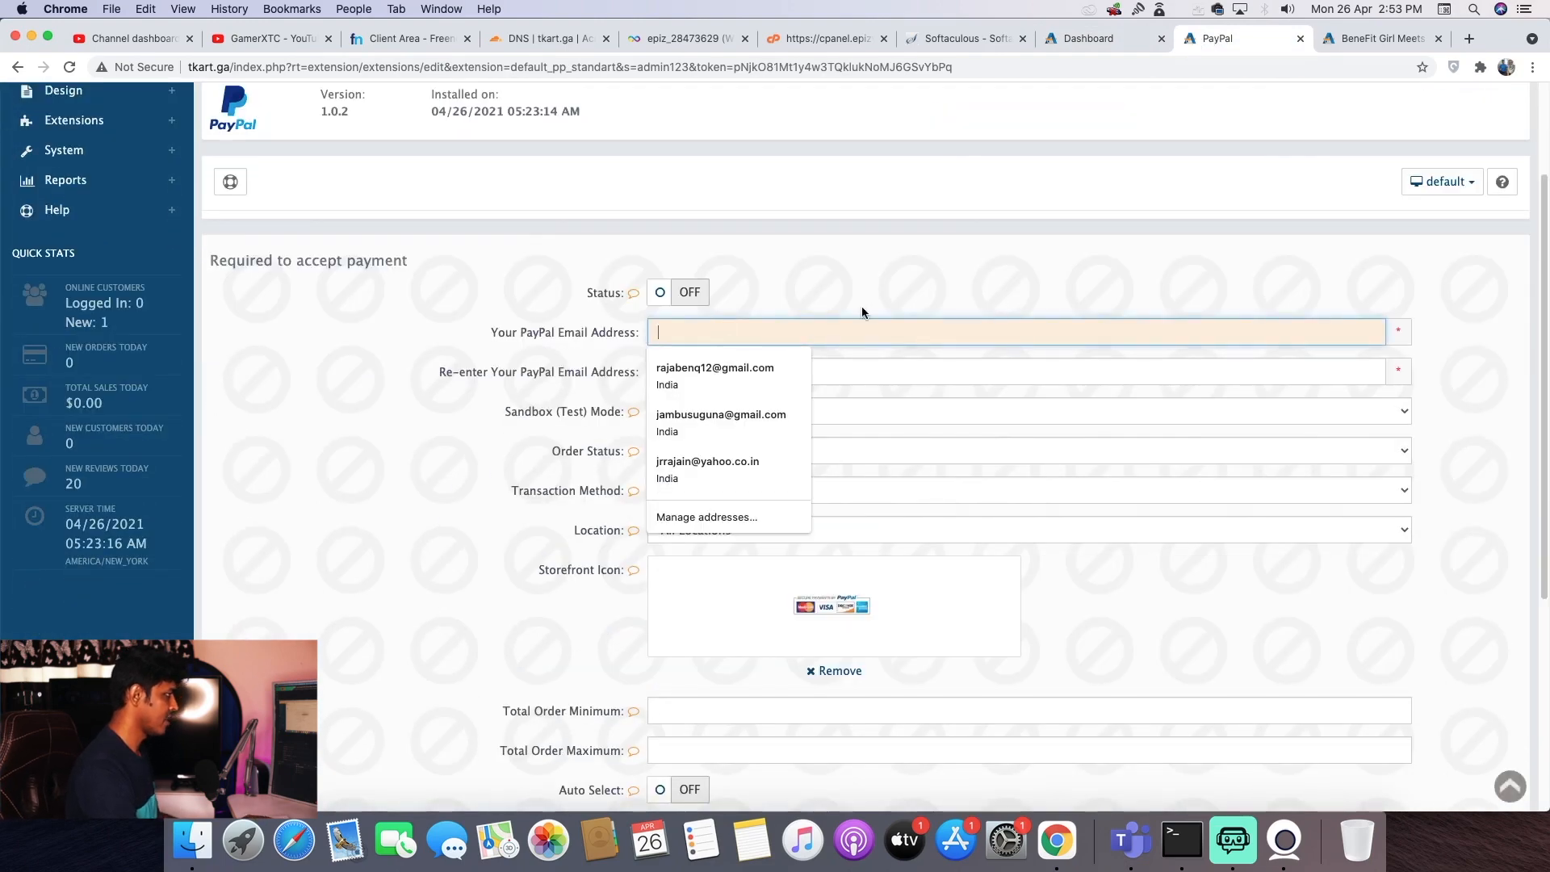
left_click(731, 373)
left_click(726, 411)
left_click(726, 412)
left_click(794, 452)
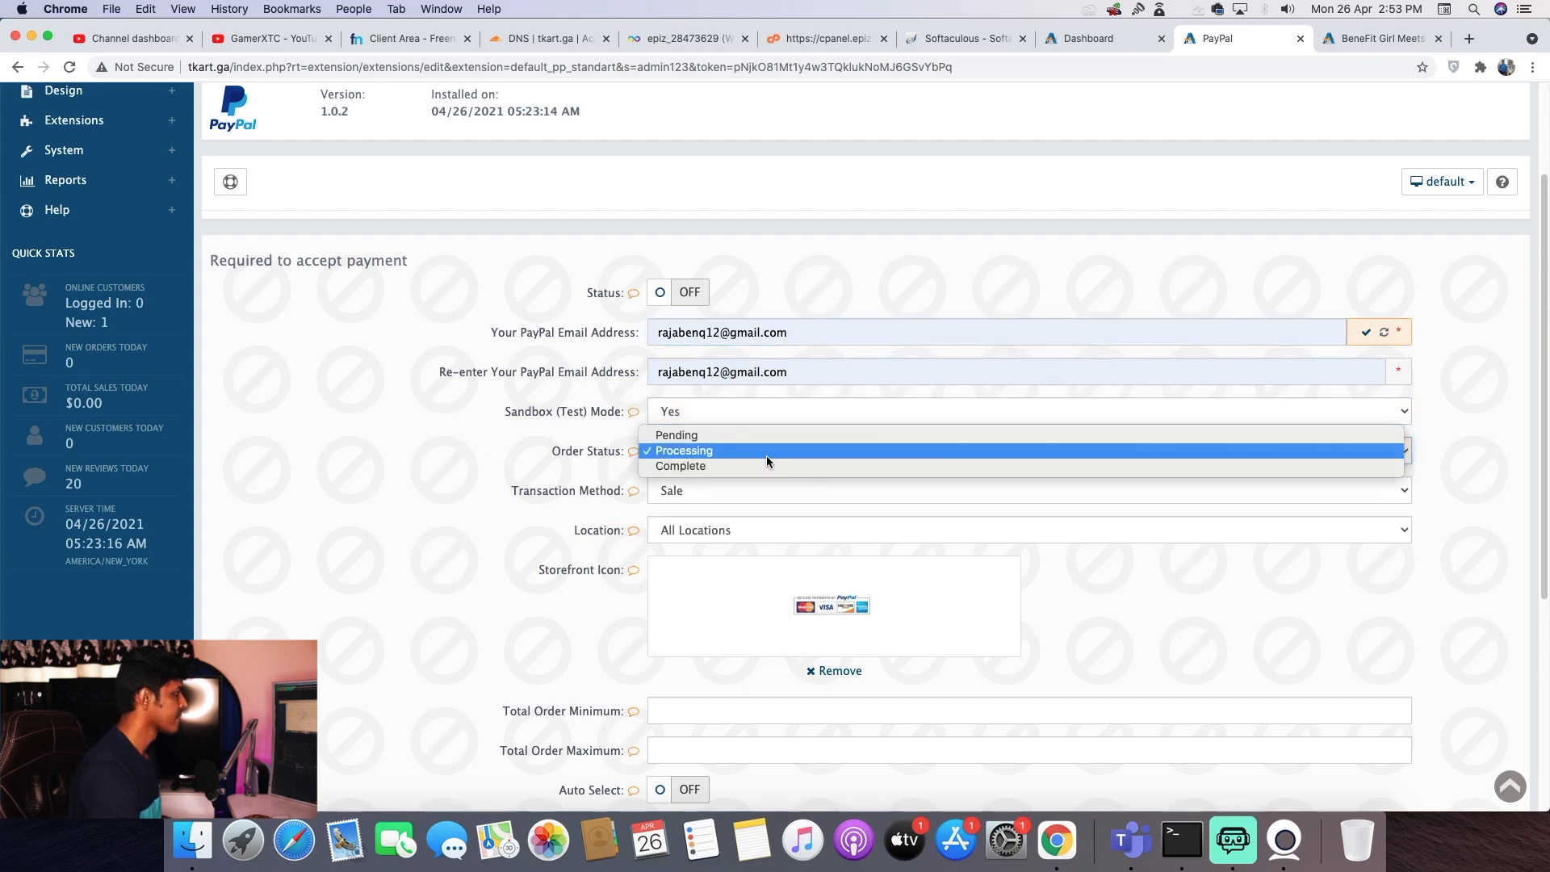
left_click(454, 482)
- Set the order total minimum to 1 and maximum to 999, then save the PayPal settings
scroll(591, 509, "down", 1)
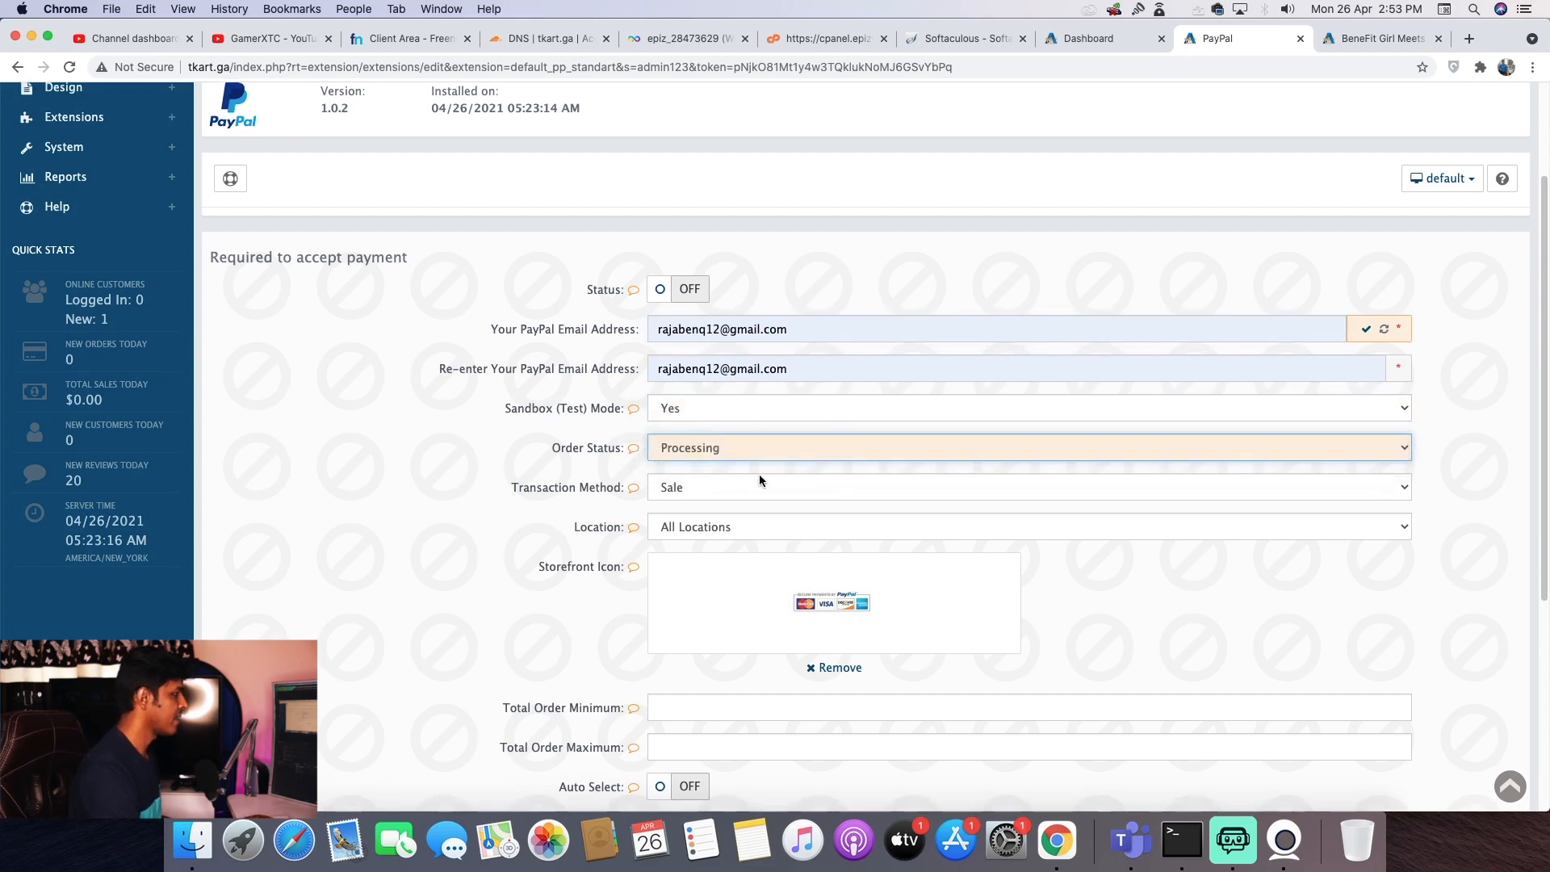
scroll(759, 478, "down", 2)
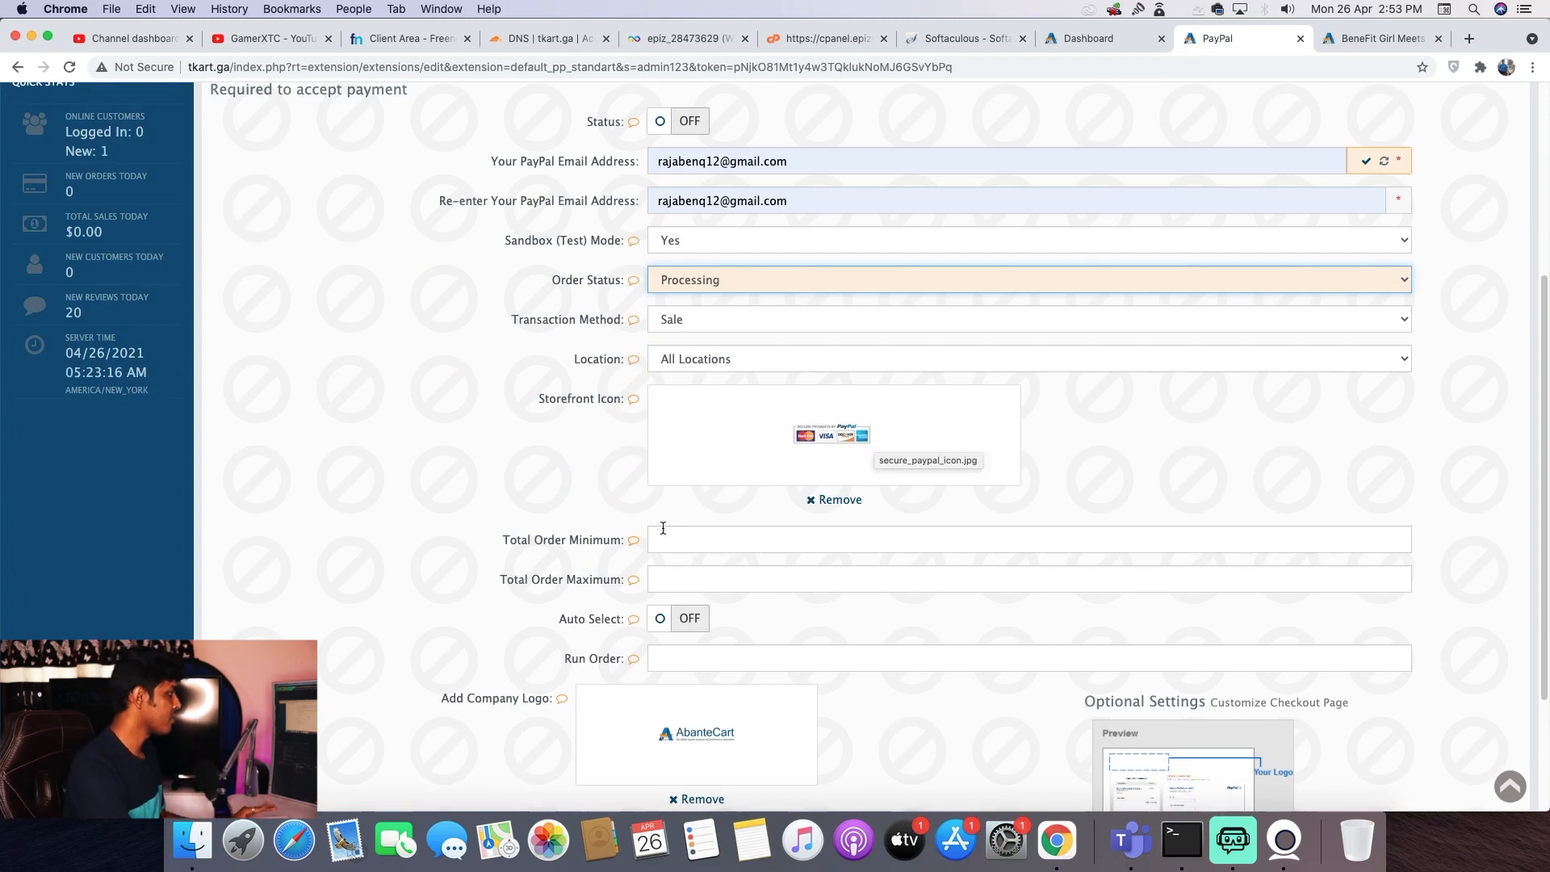
left_click(708, 541)
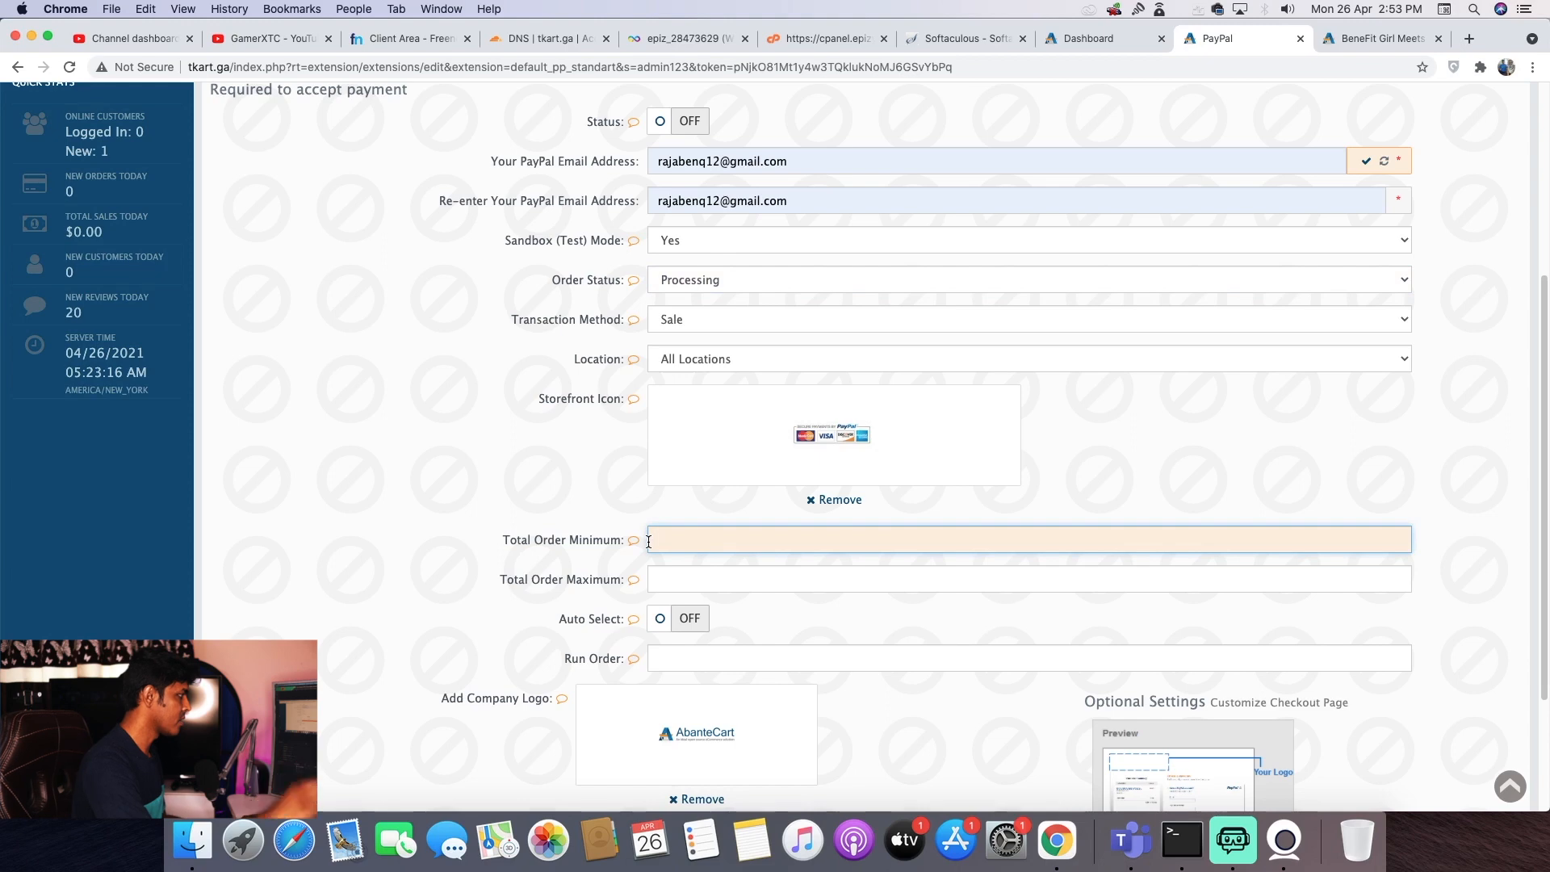
type("1")
left_click(667, 571)
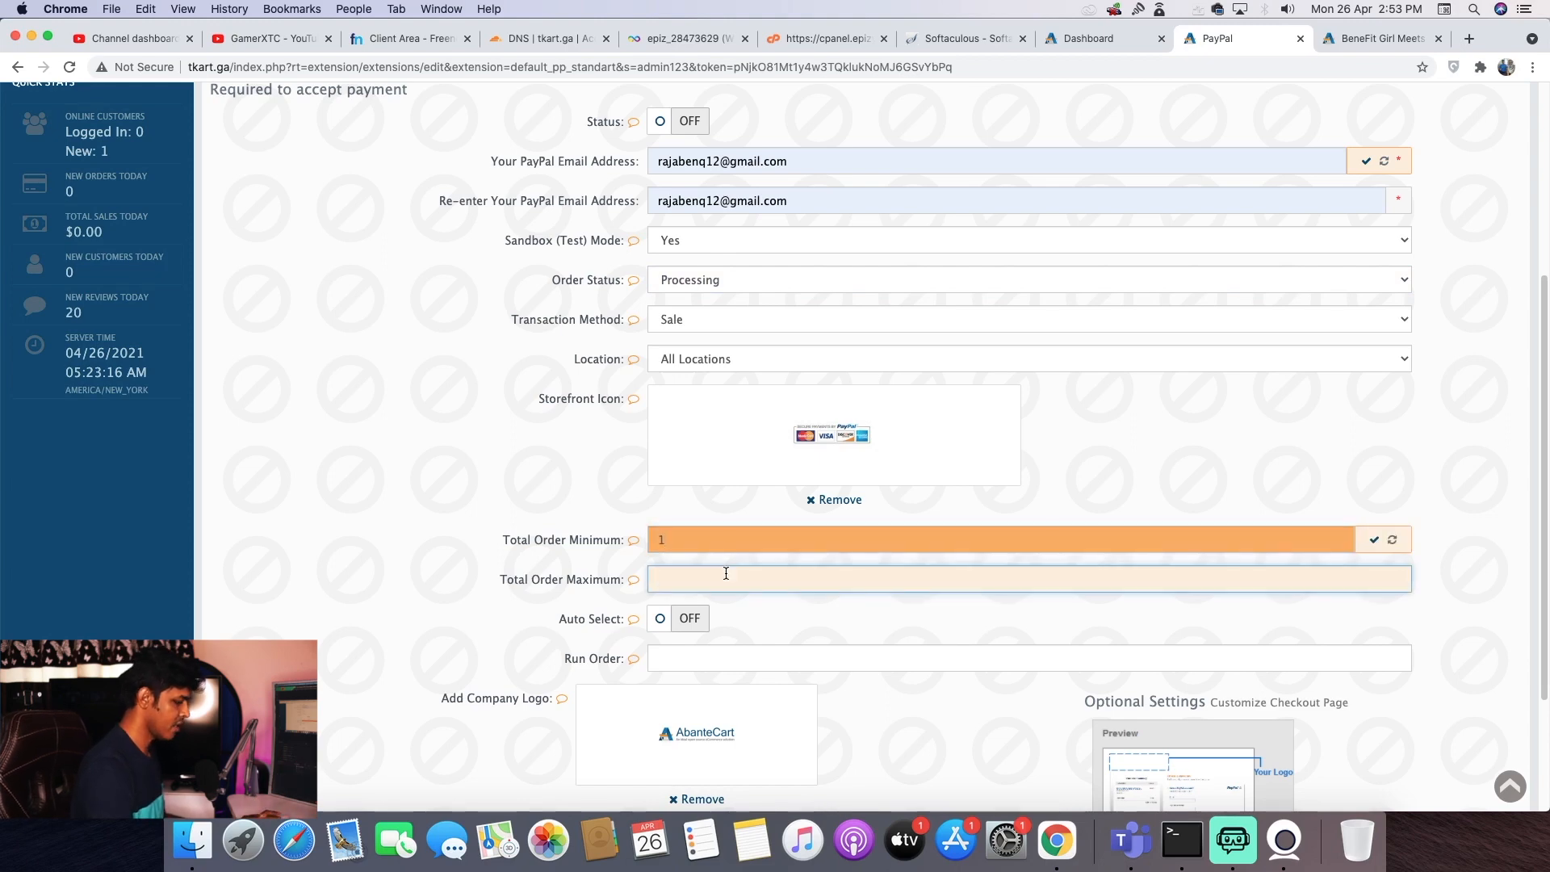
type("999")
scroll(730, 560, "down", 3)
left_click(787, 522)
left_click(205, 468)
scroll(802, 616, "down", 1)
left_click(771, 736)
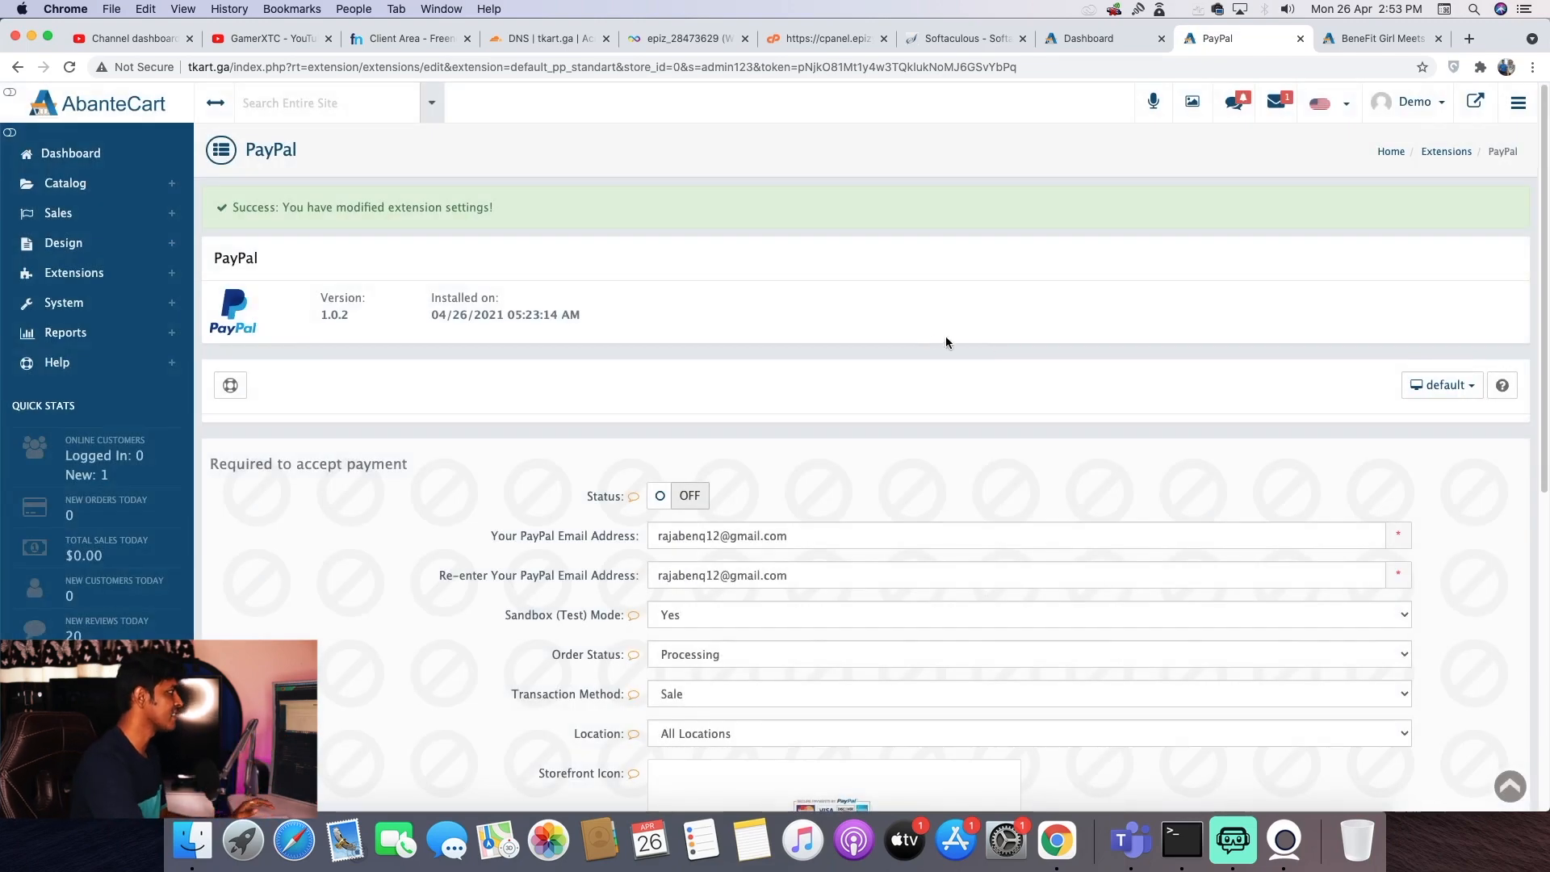
- Close the finished setup wizard, glance at the storefront, and expand System > Localization
left_click(1086, 38)
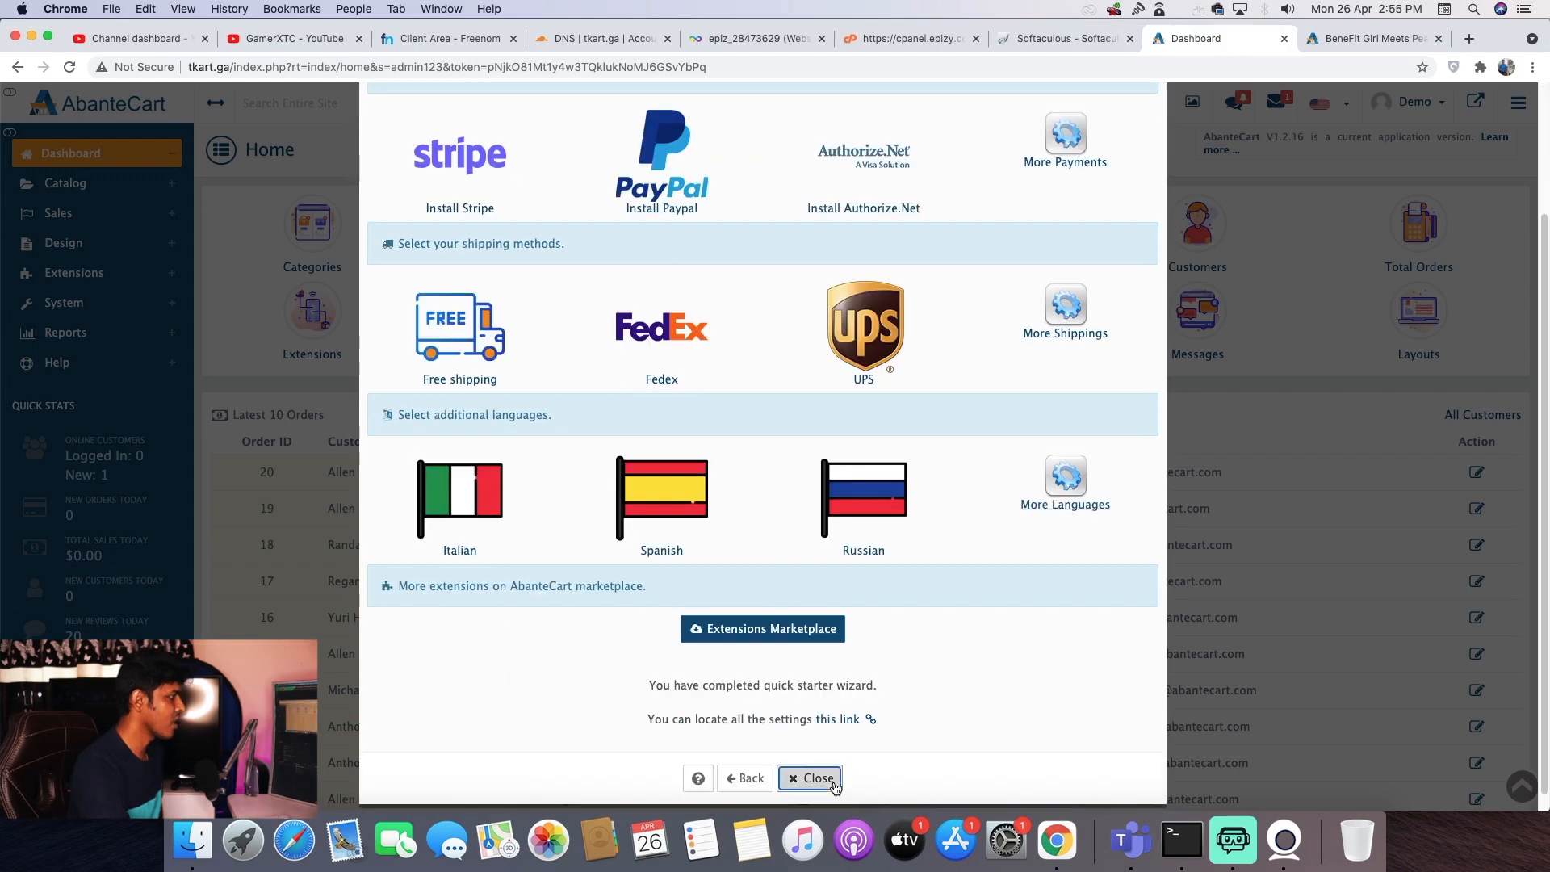
left_click(812, 779)
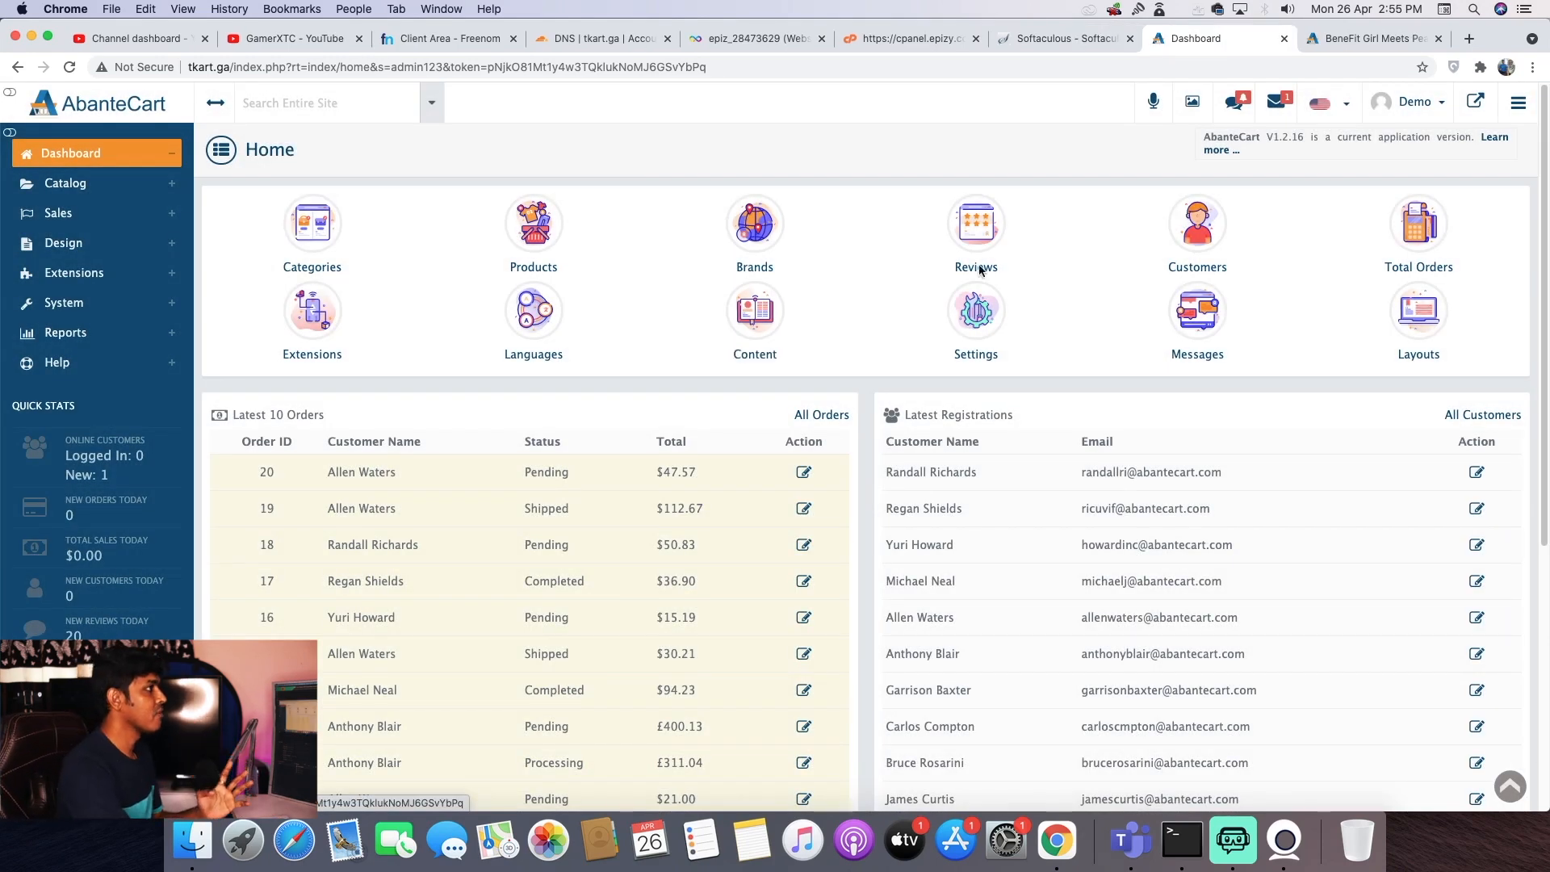
left_click(1346, 45)
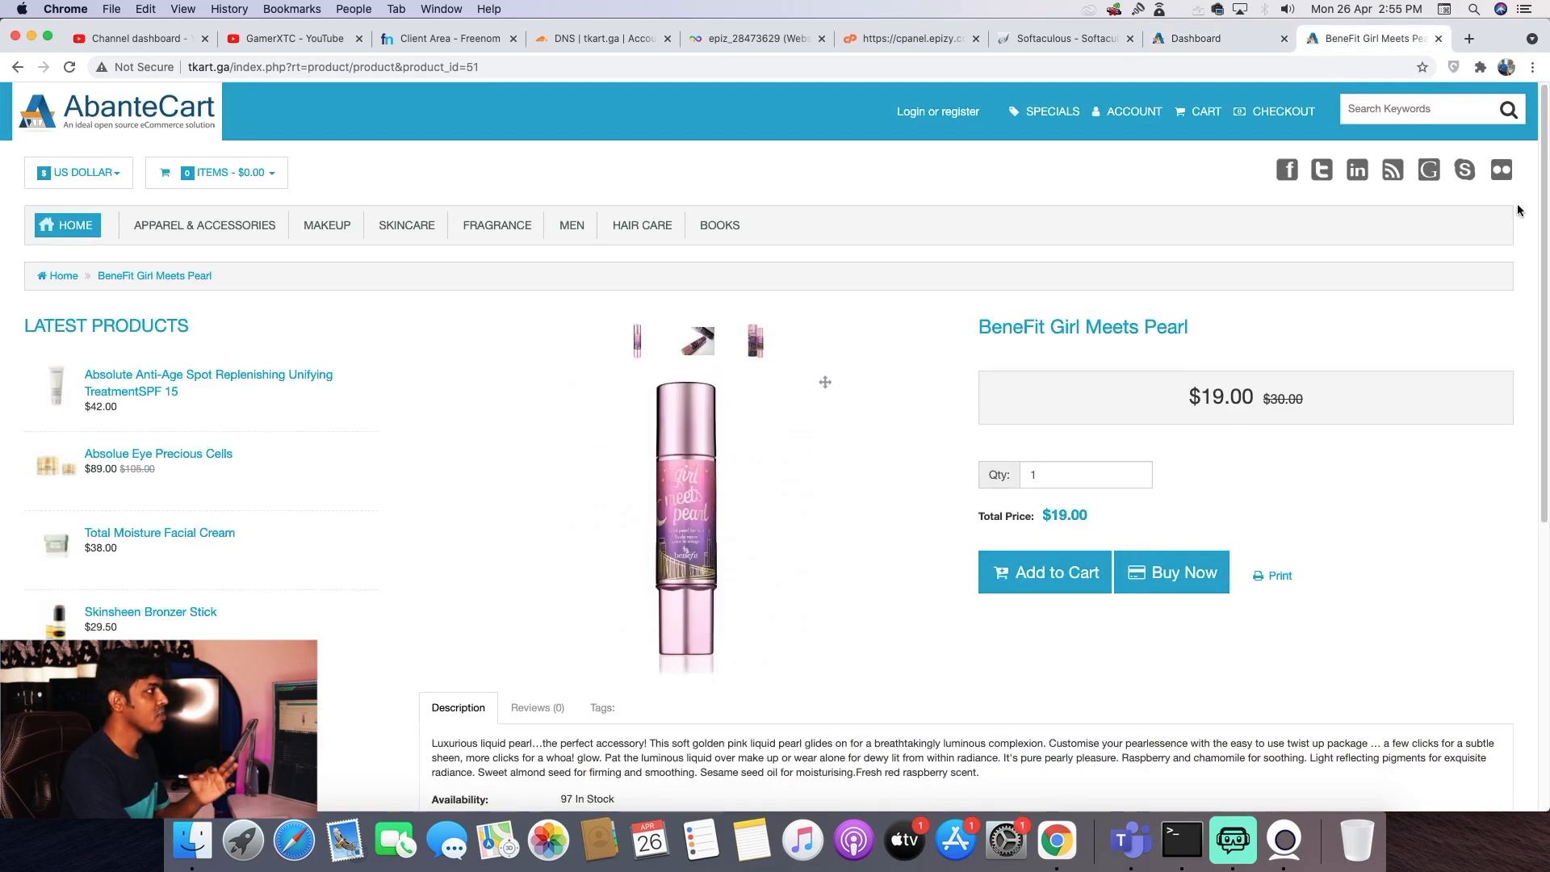
left_click(1222, 41)
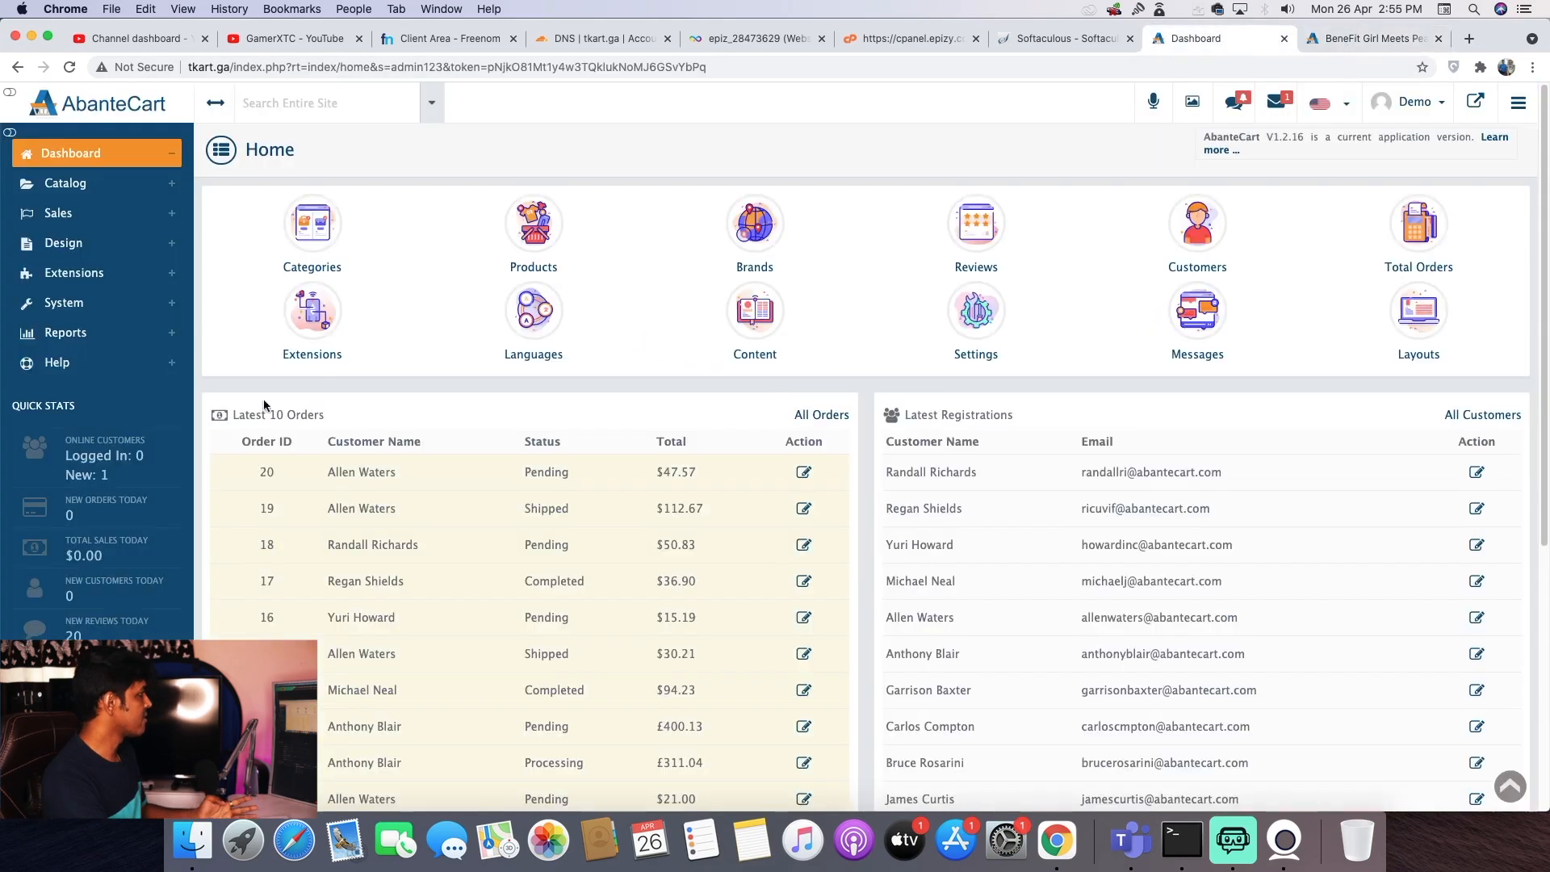
left_click(93, 307)
left_click(112, 385)
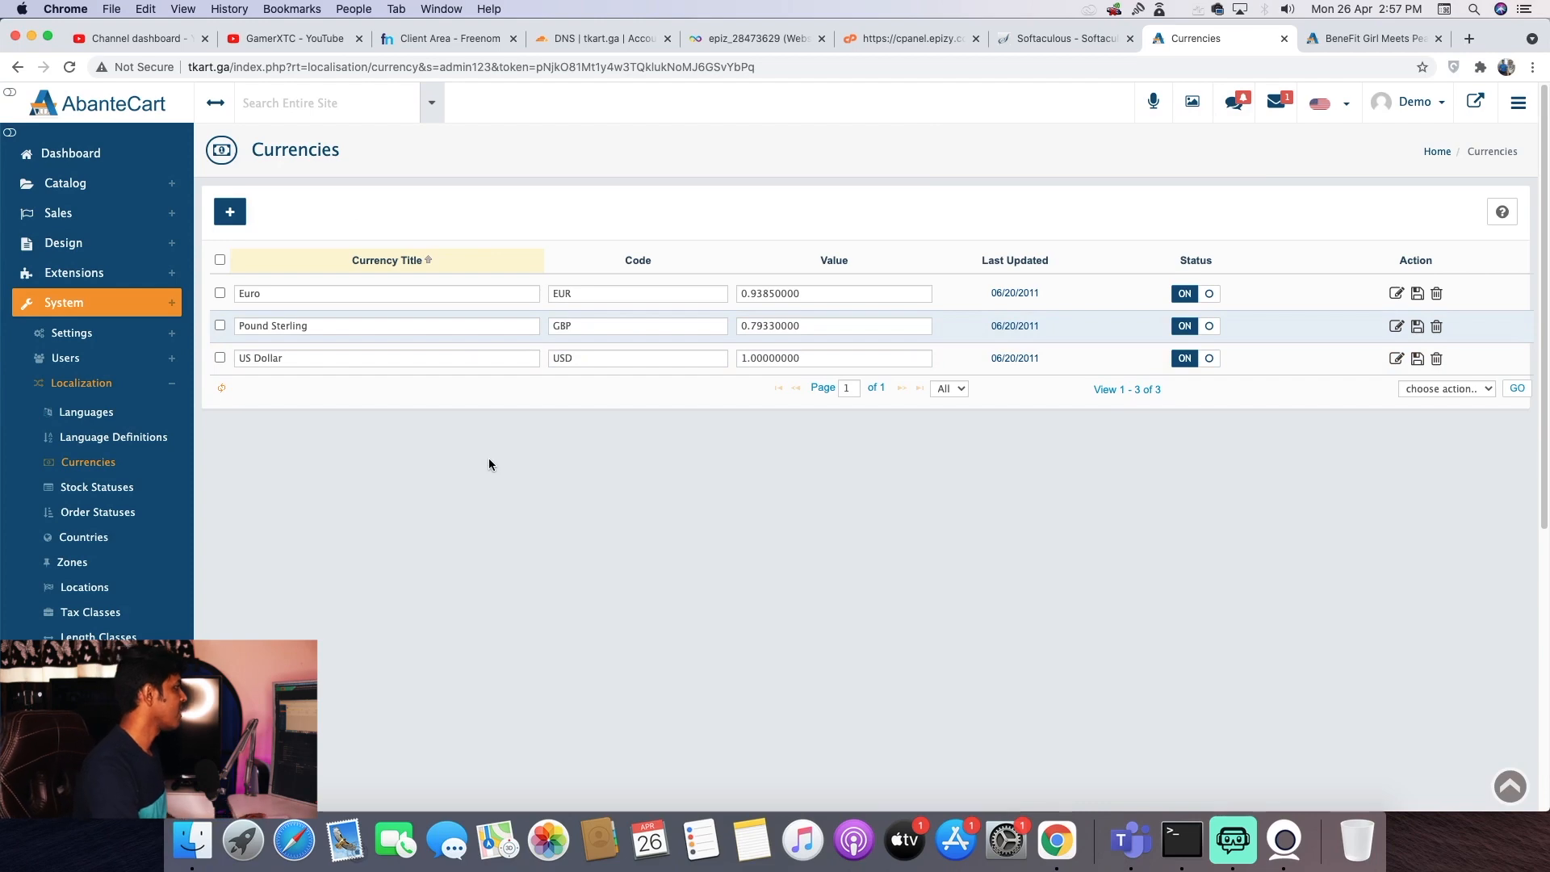
- Create an Indian Rupee currency with code INT, ₹ left symbol, 2 decimals and value 74.74
left_click(235, 218)
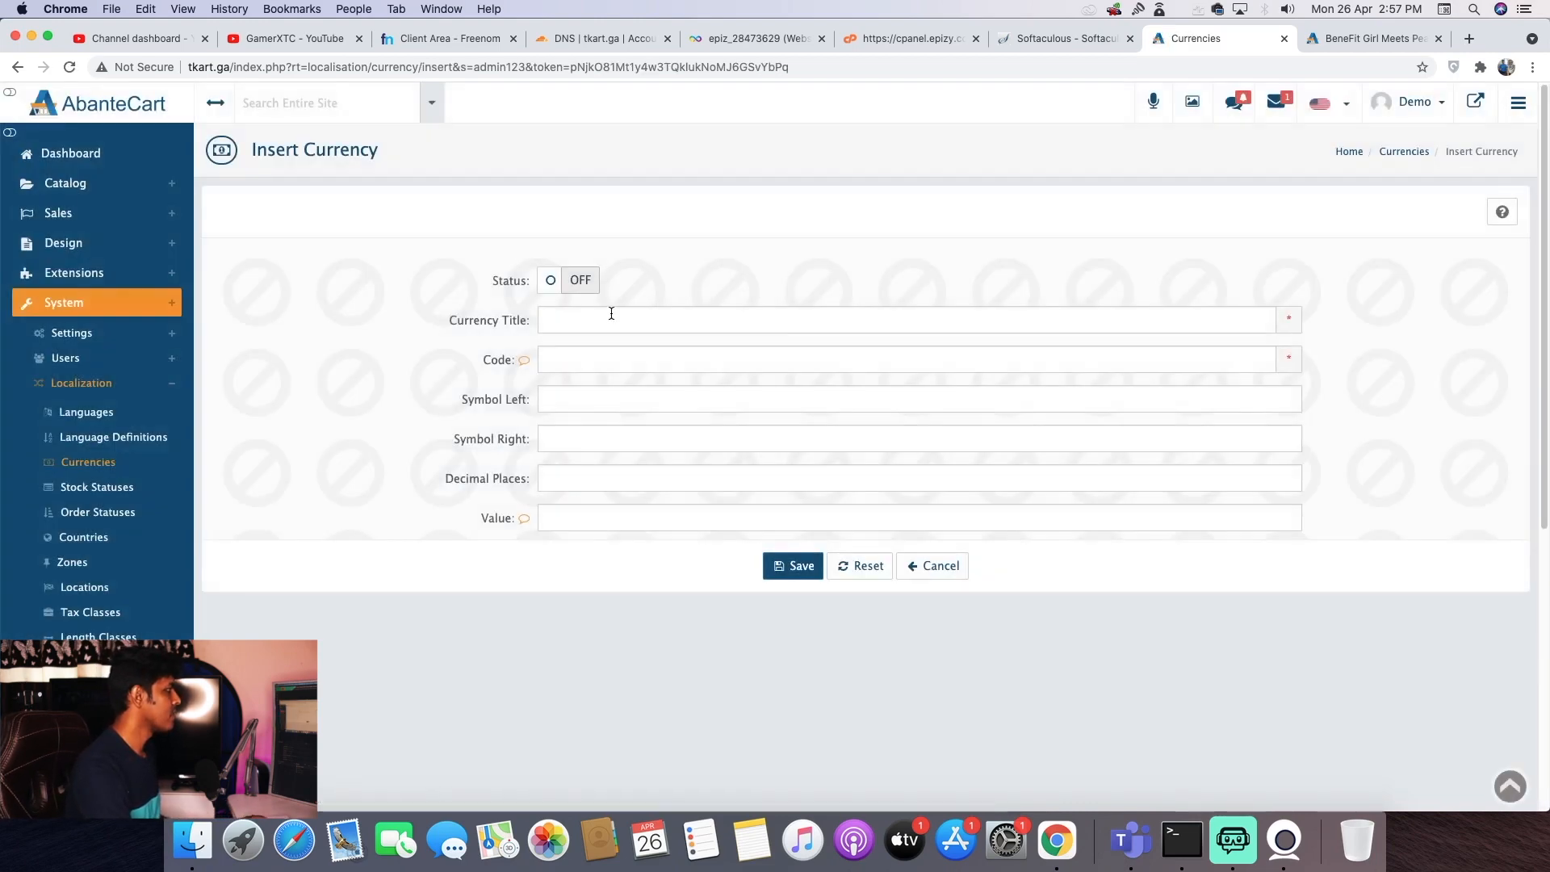
left_click(611, 314)
left_click(595, 384)
left_click(579, 359)
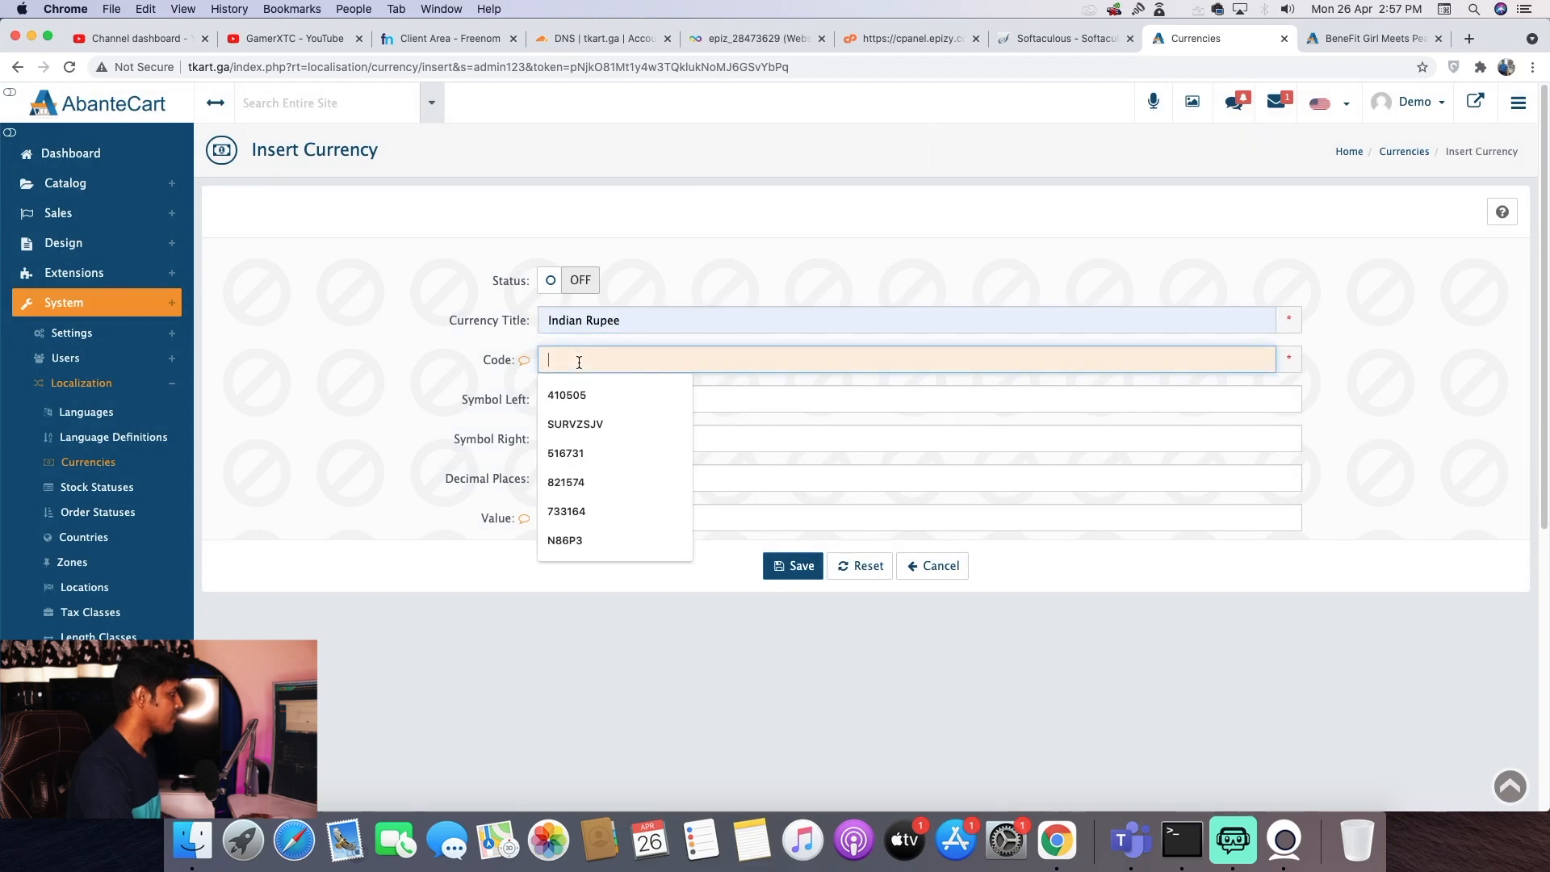
type("INT")
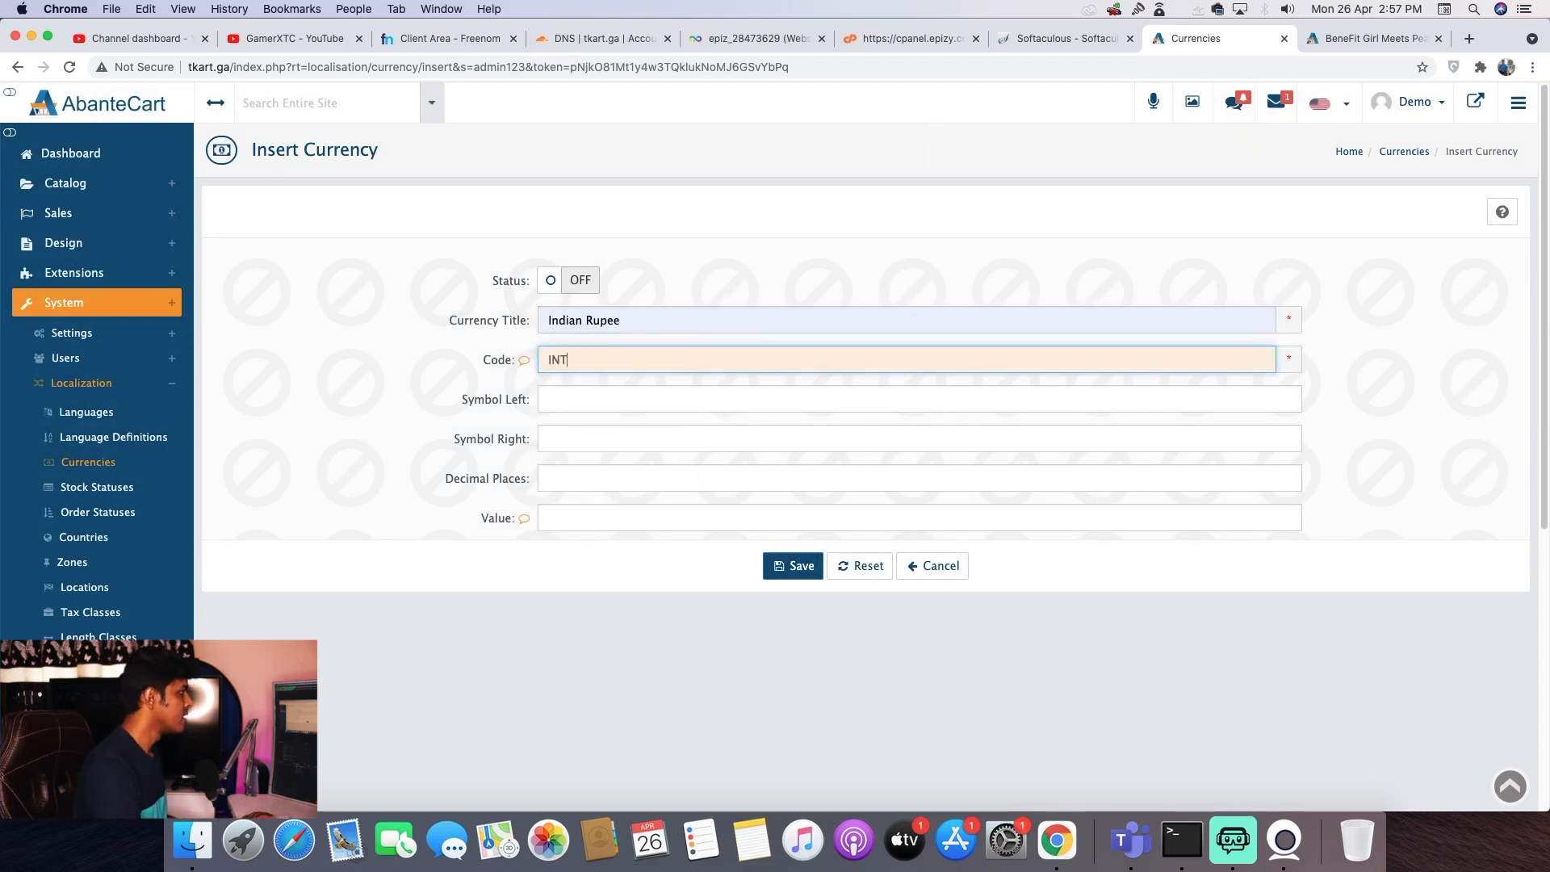
left_click(608, 401)
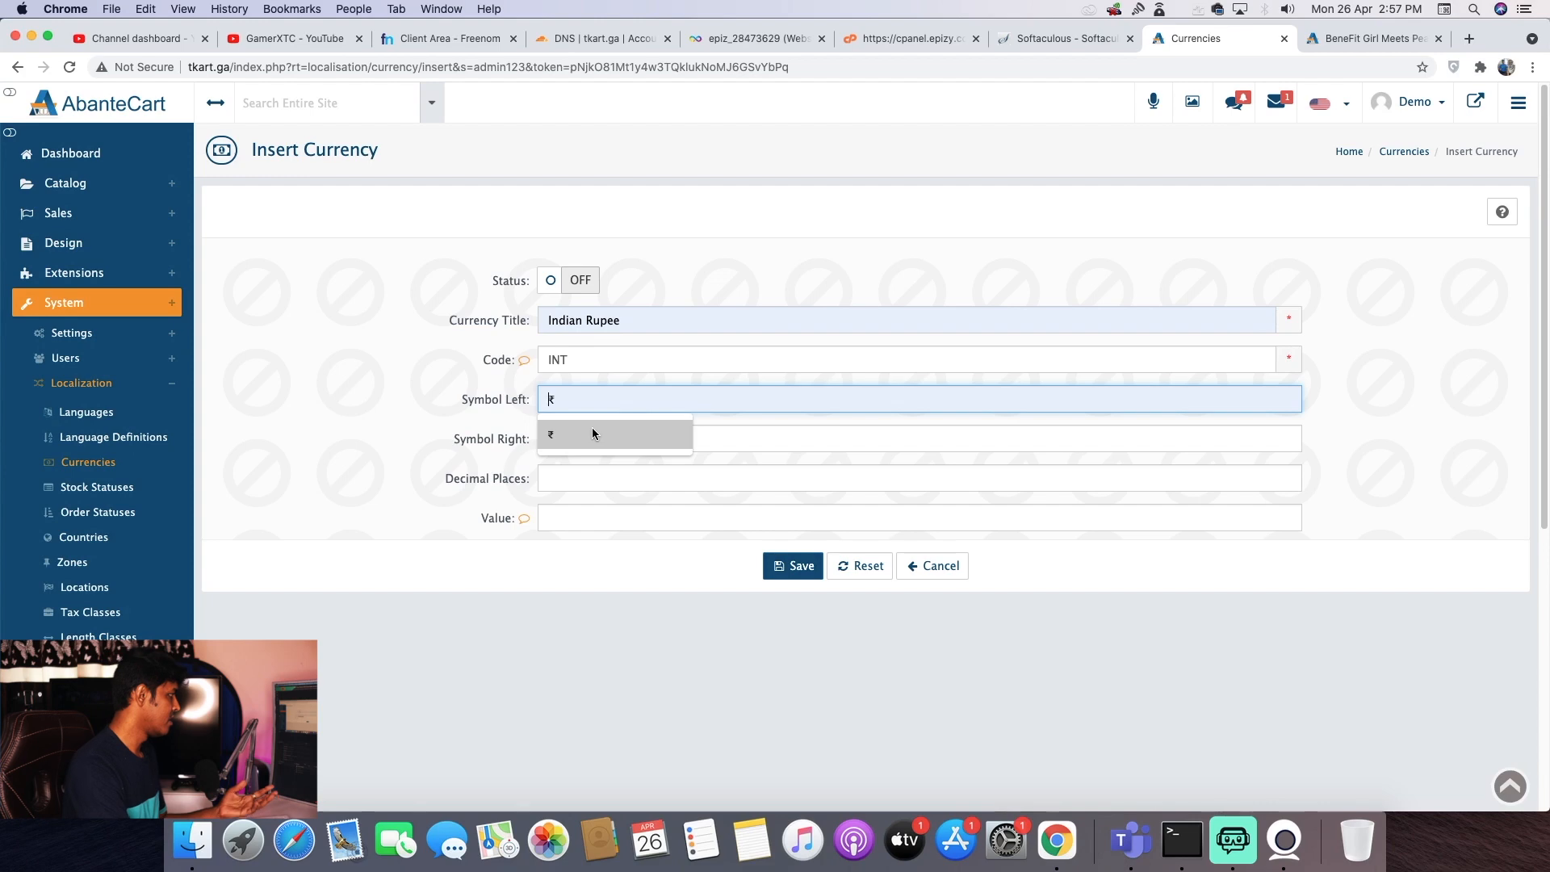
left_click(593, 429)
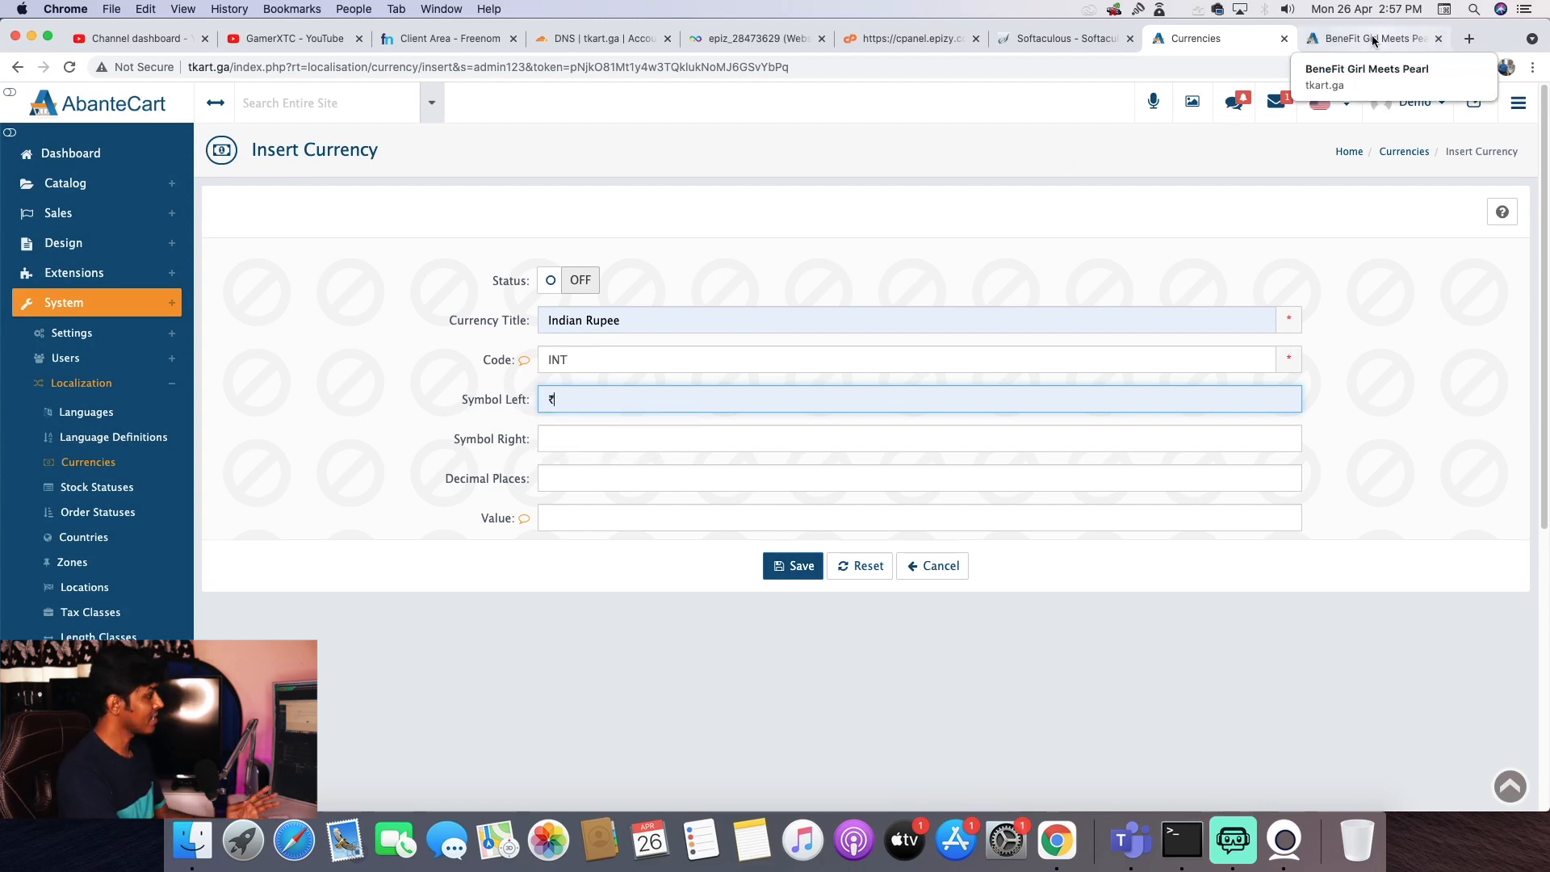
left_click(613, 484)
type("2")
left_click(627, 518)
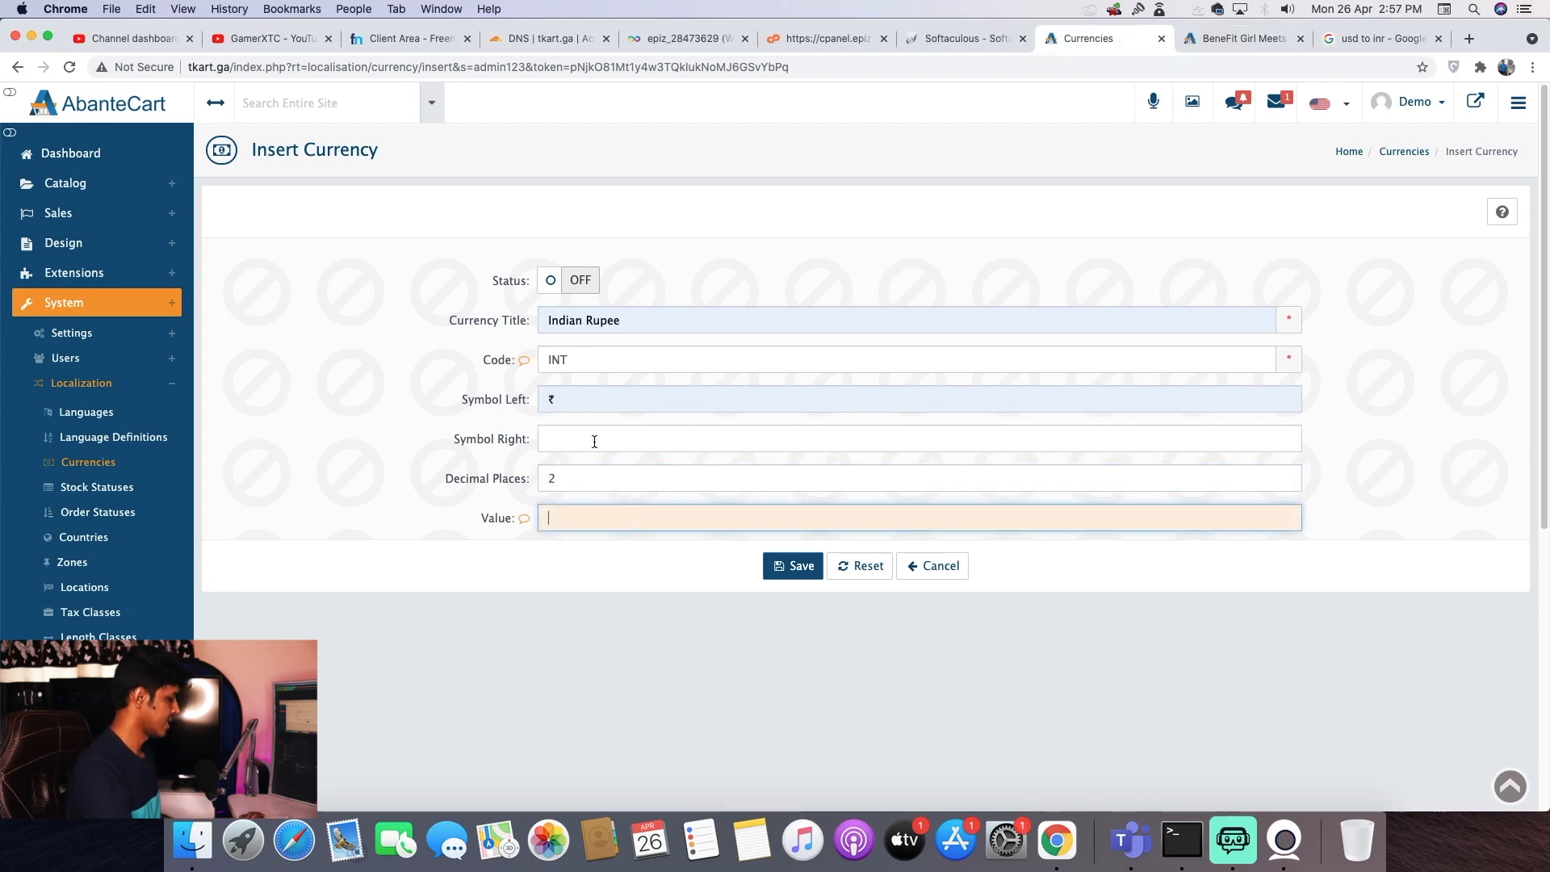
type("74.74")
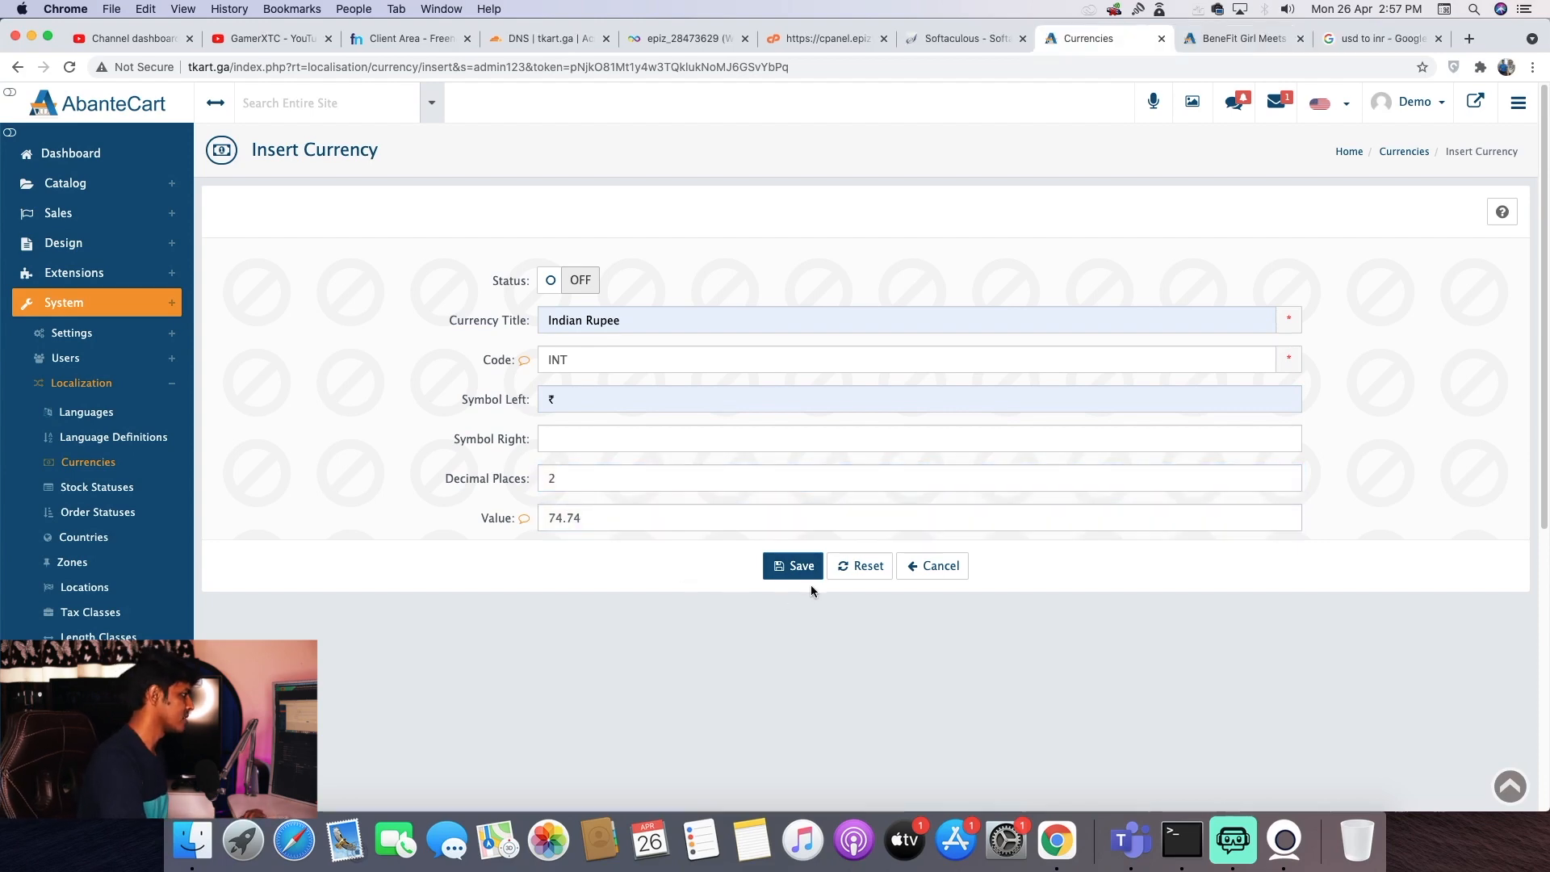
left_click(808, 569)
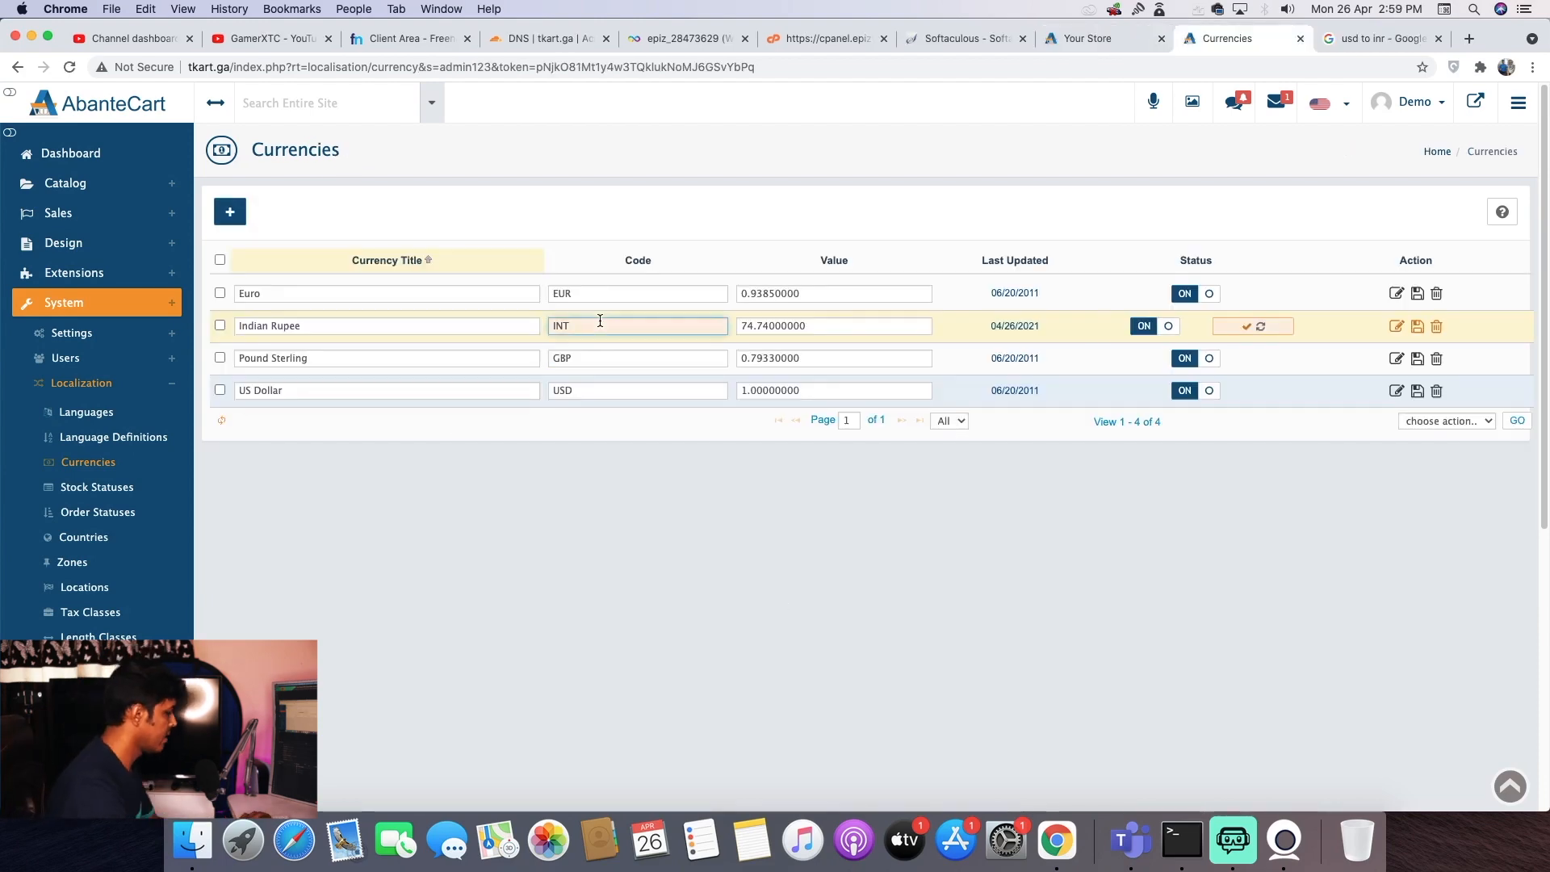
- Correct the currency code from INT to INR, save it, and view the storefront
key("BackSpace")
type("R")
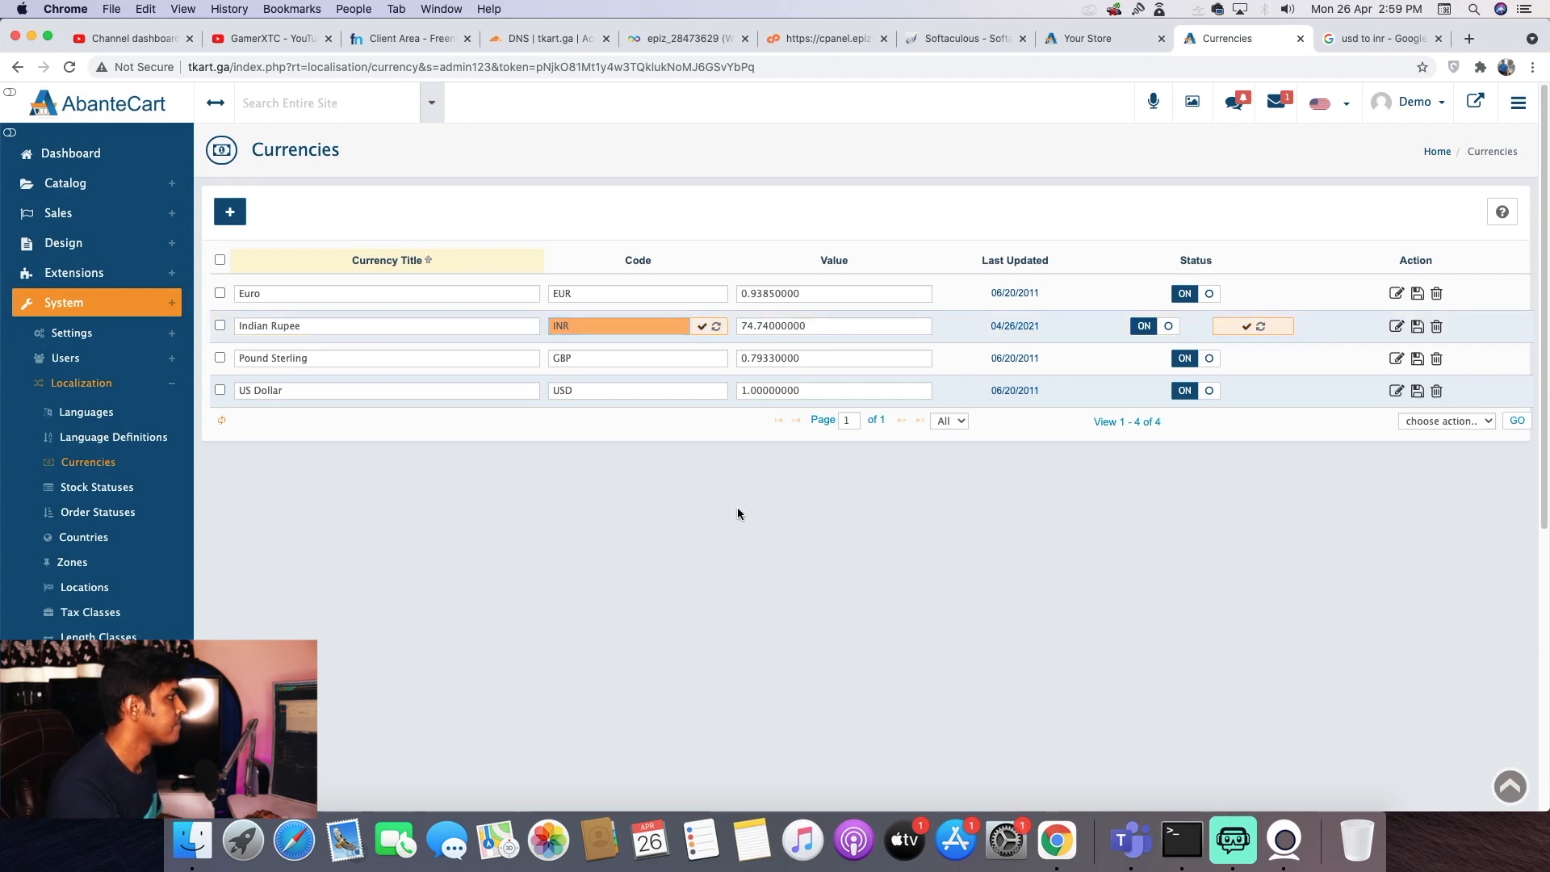
left_click(1244, 323)
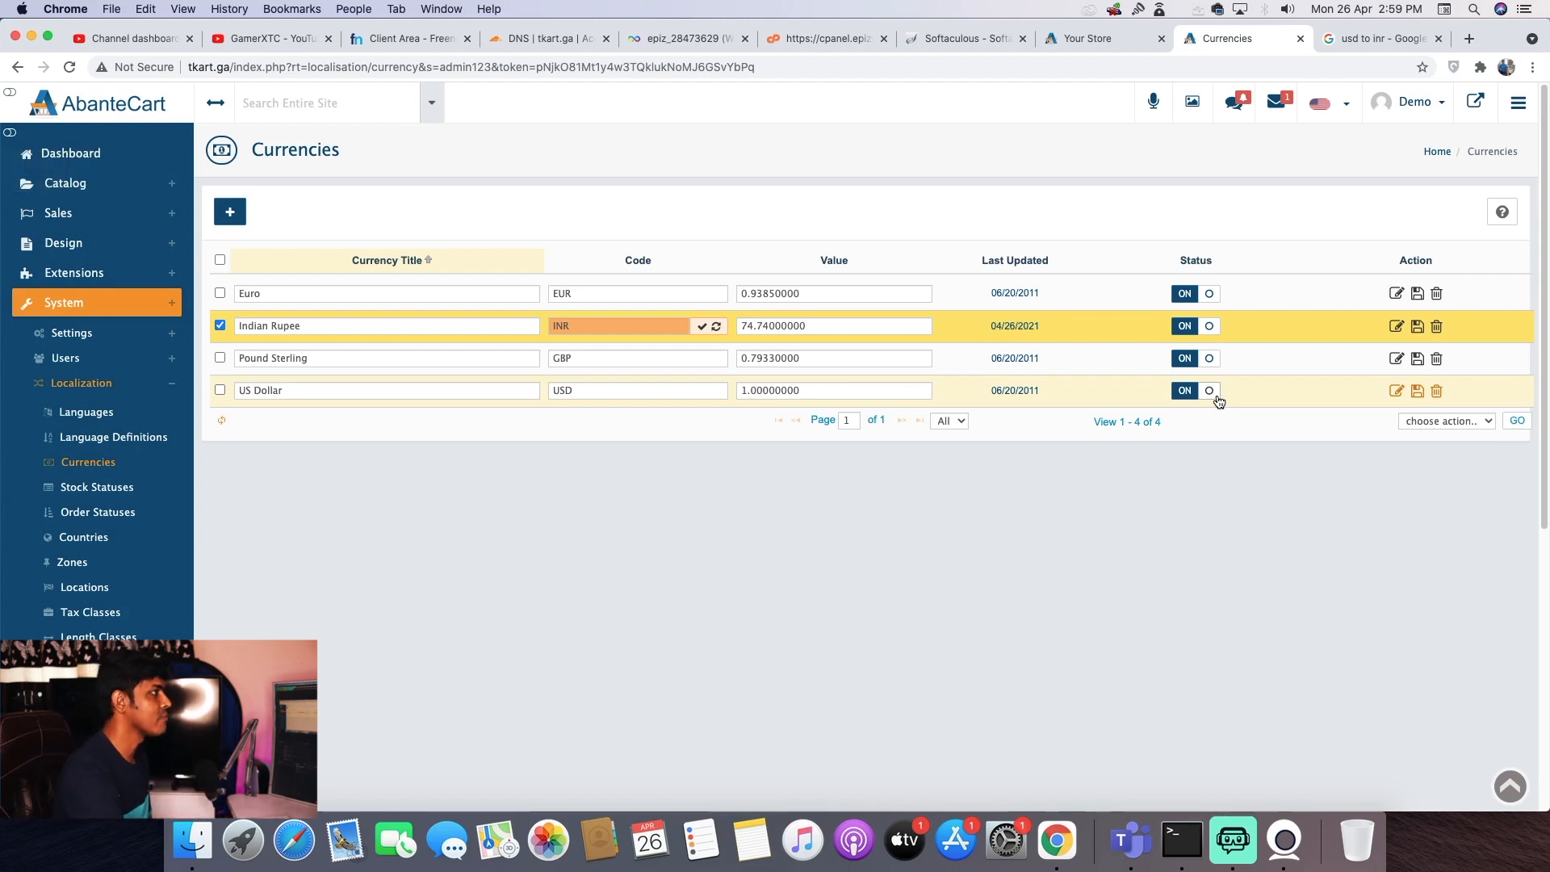
left_click(1053, 45)
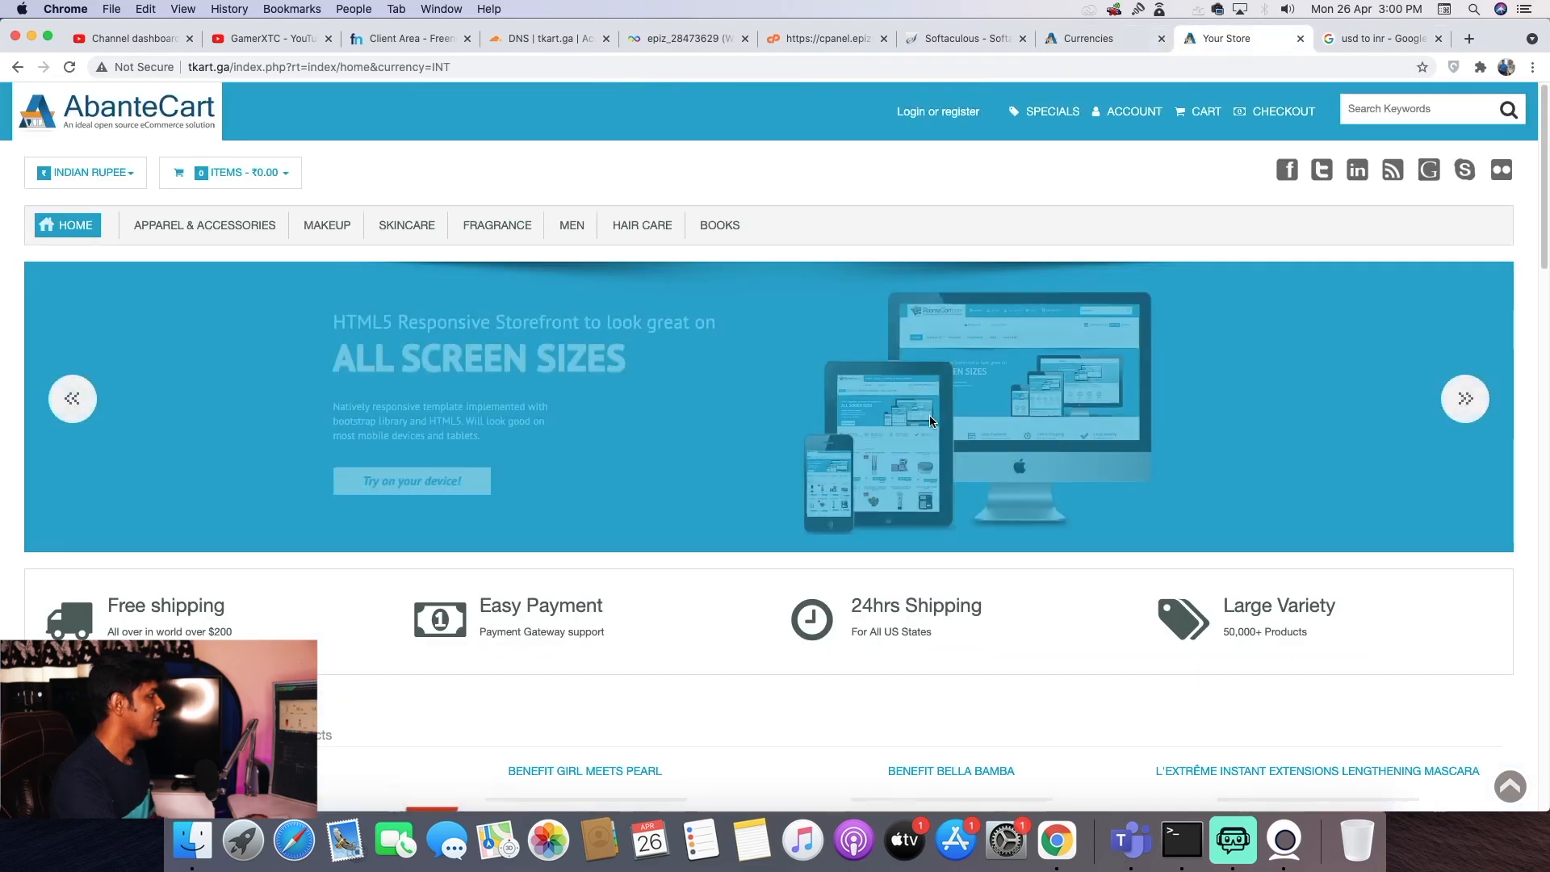
- Confirm the storefront product and home pages show Indian Rupee prices, then return to the admin dashboard
scroll(928, 415, "down", 10)
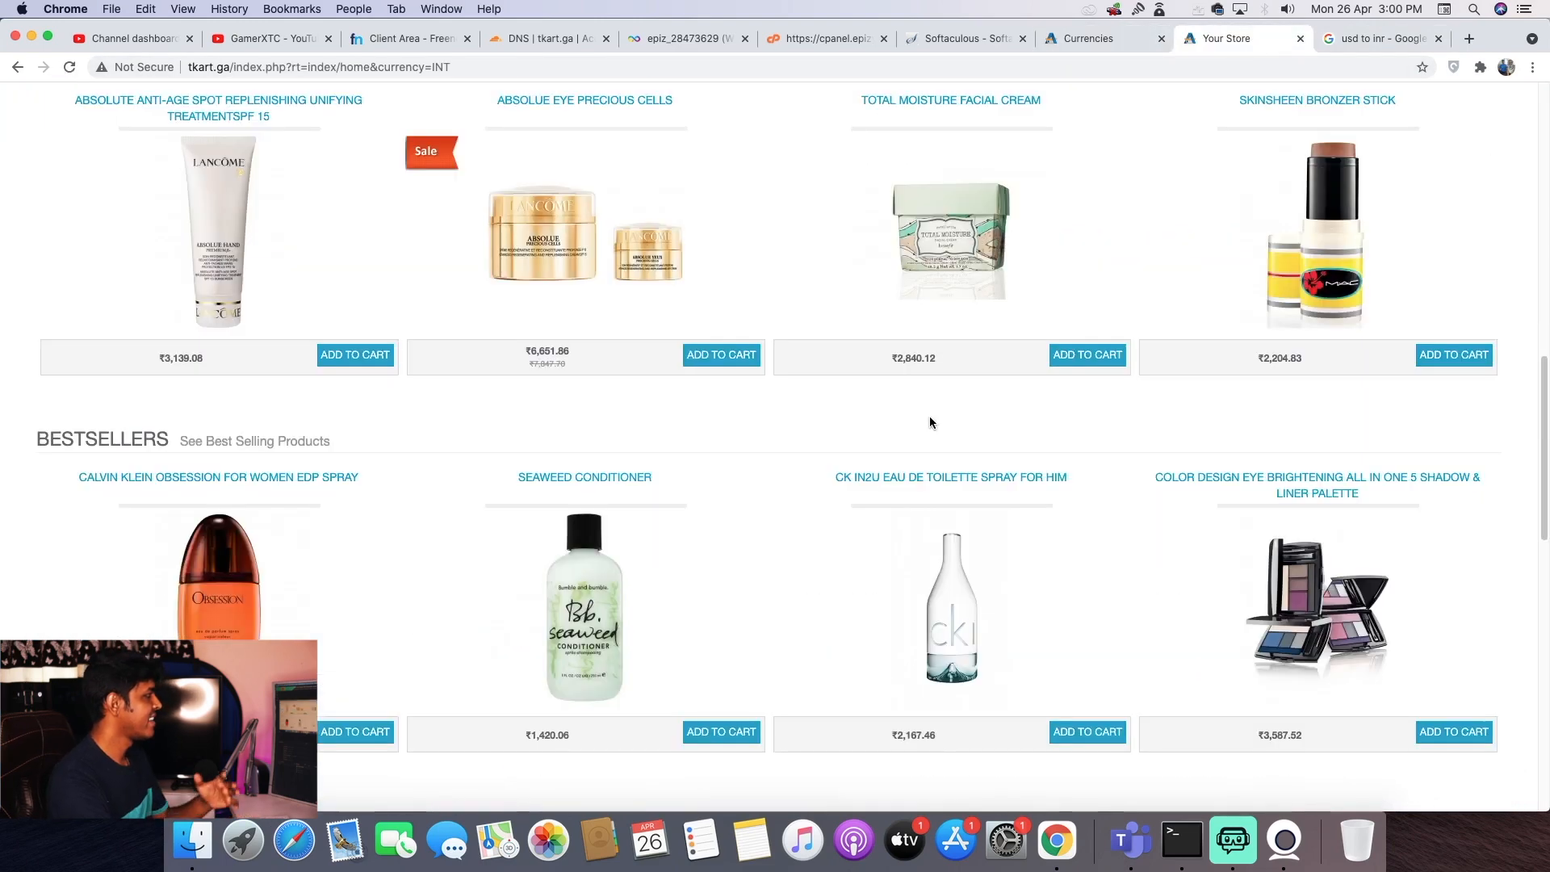
mouse_move(571, 296)
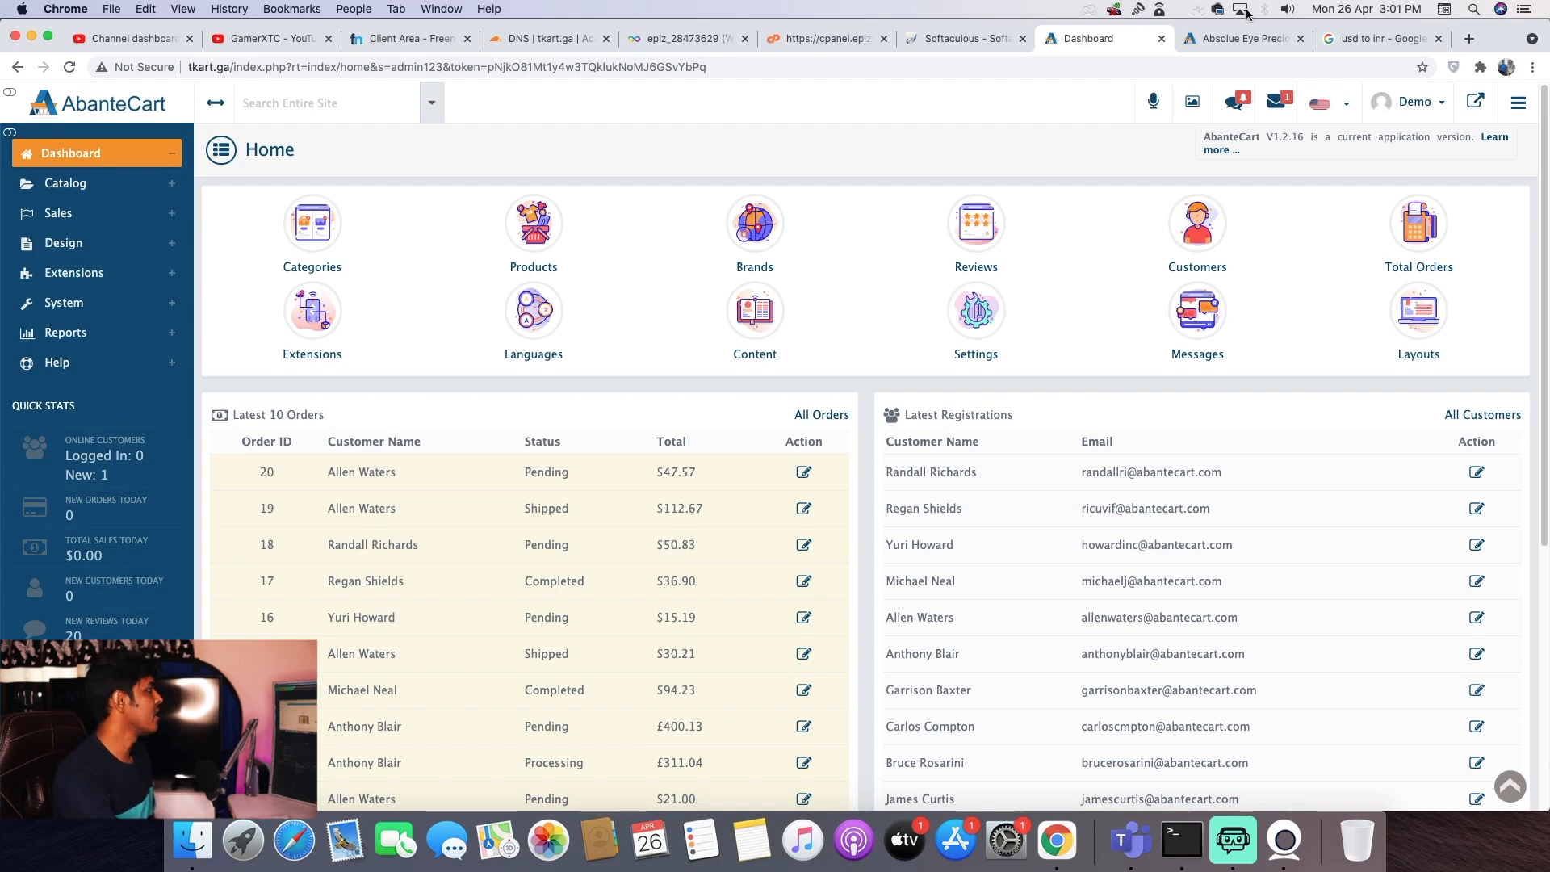
left_click(1246, 39)
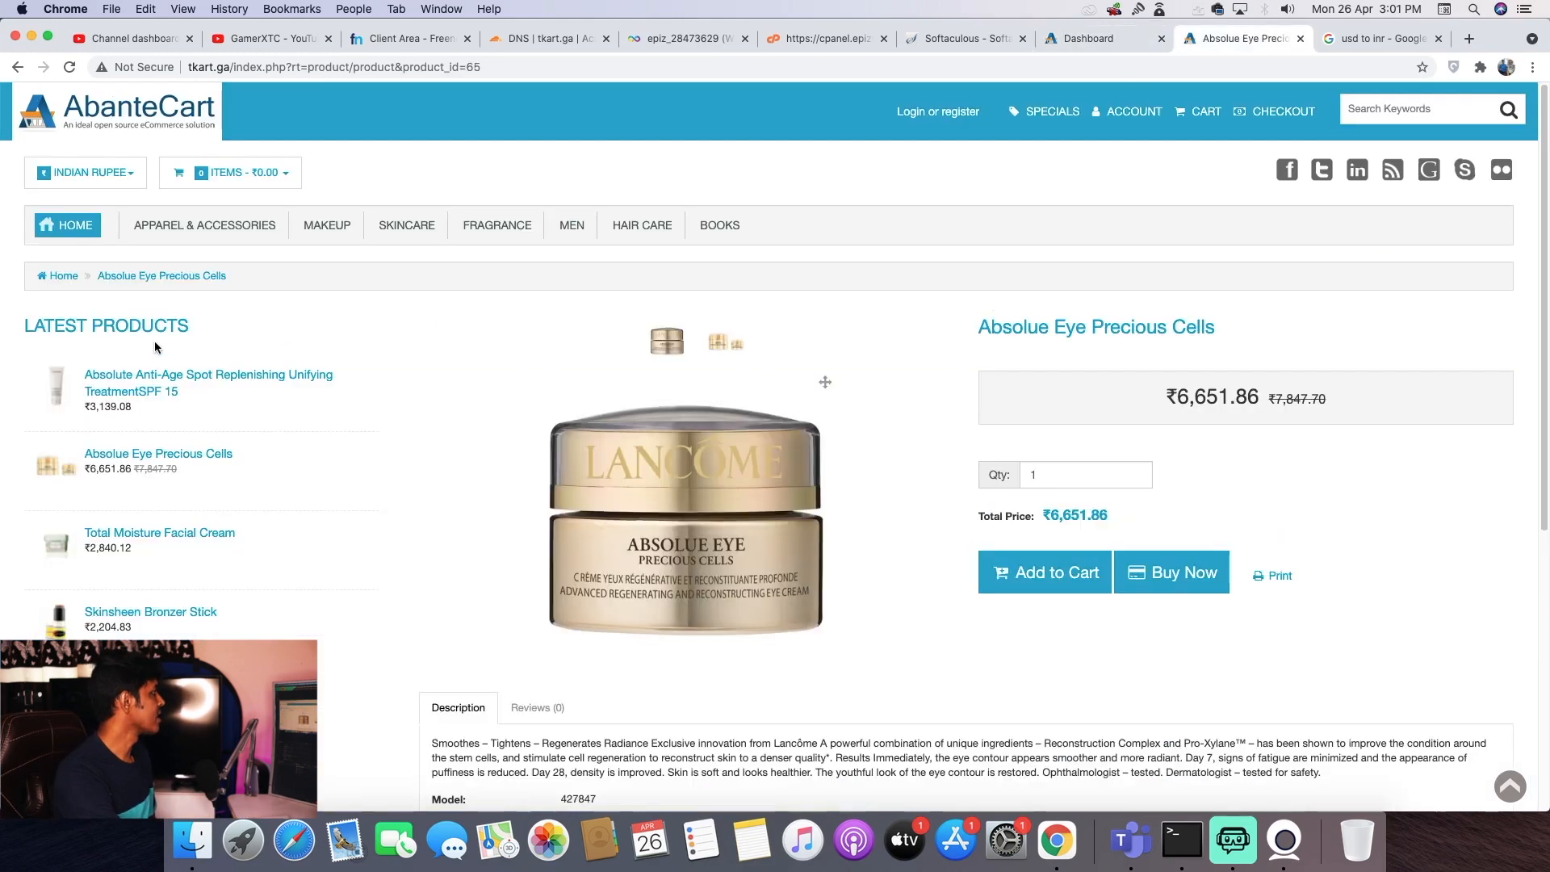
left_click(103, 113)
mouse_move(183, 222)
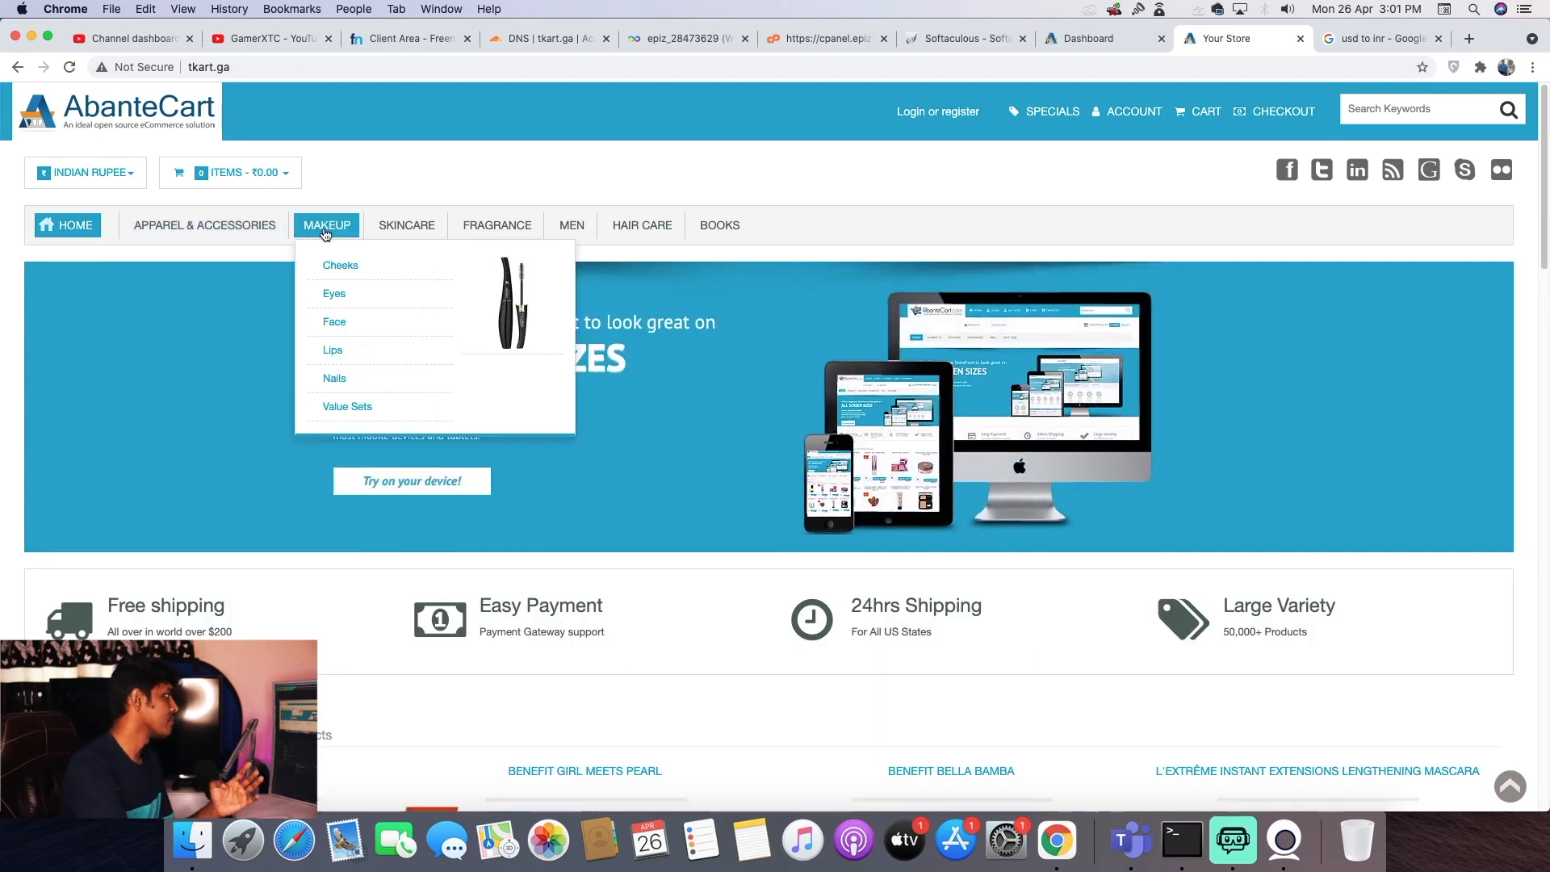
mouse_move(436, 233)
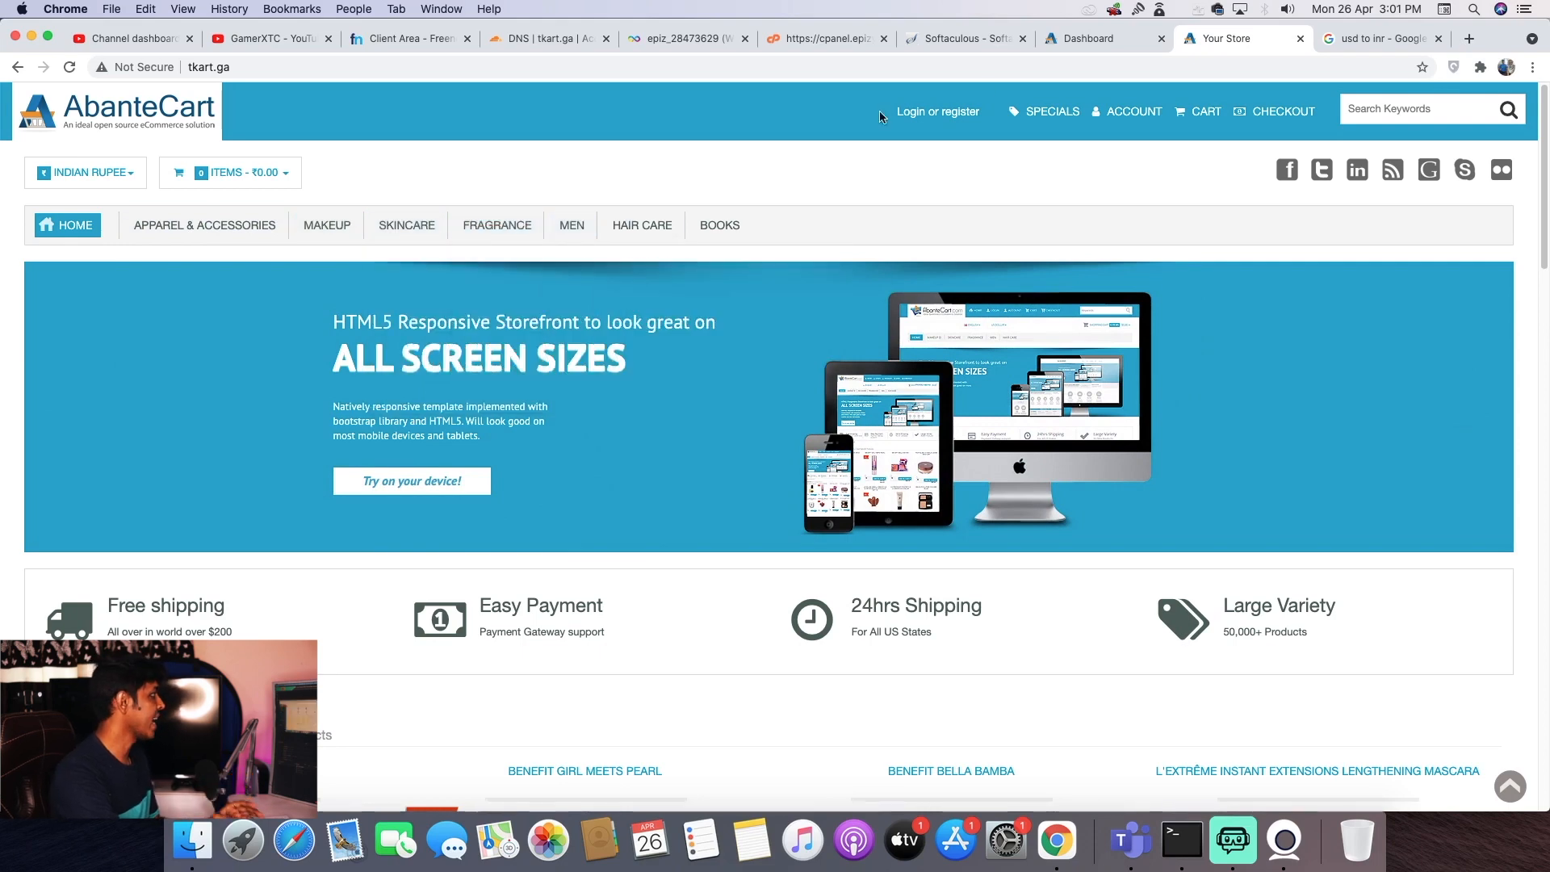
left_click(1098, 37)
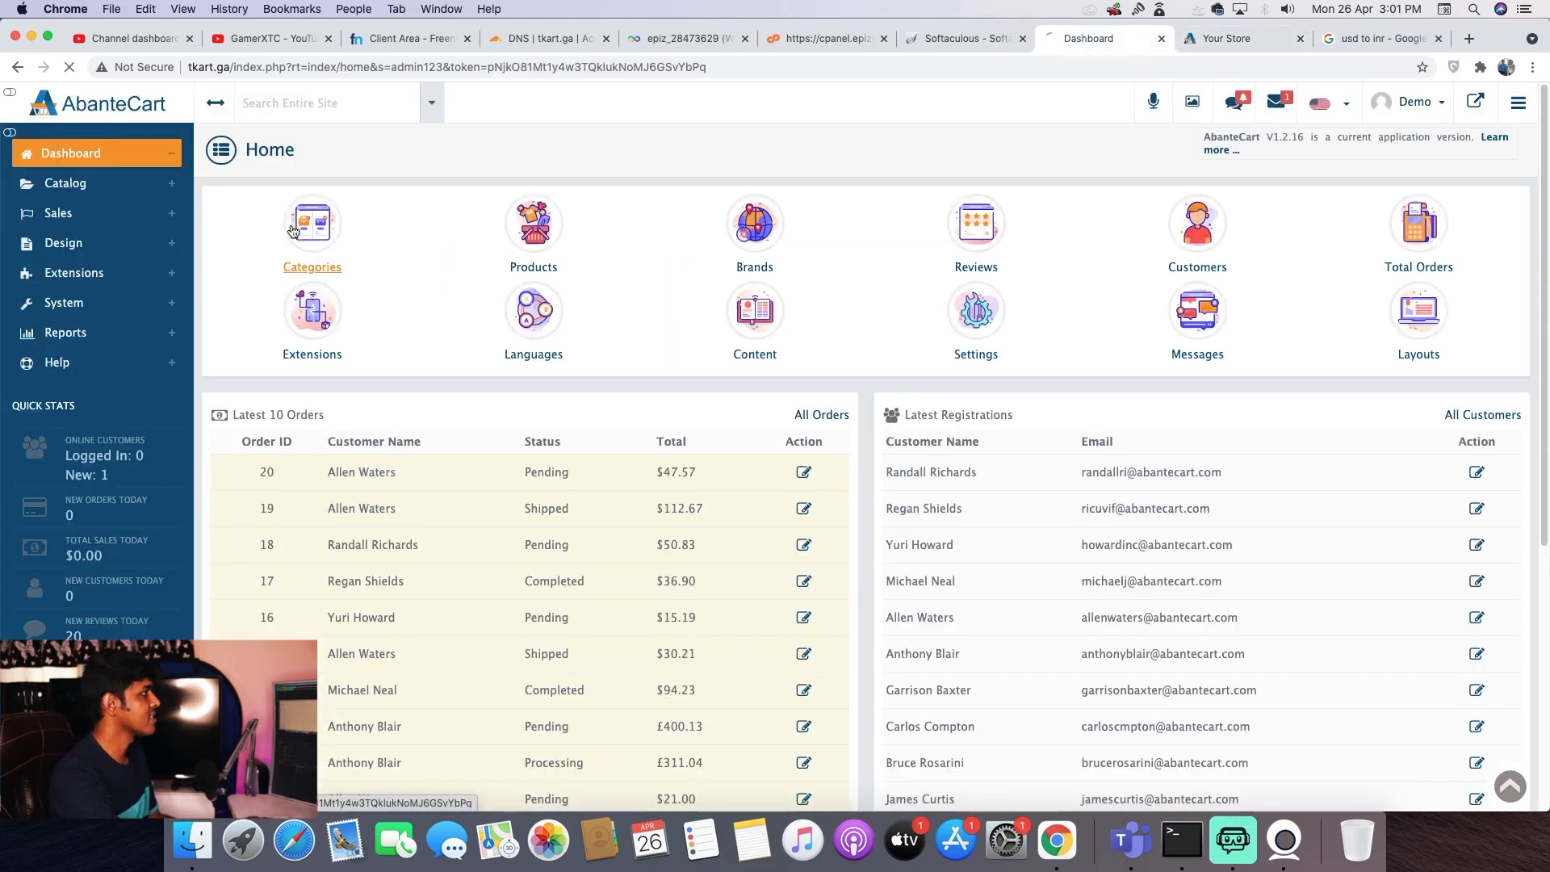
- Add and save a new top-level category named Shirts in Categories
left_click(351, 242)
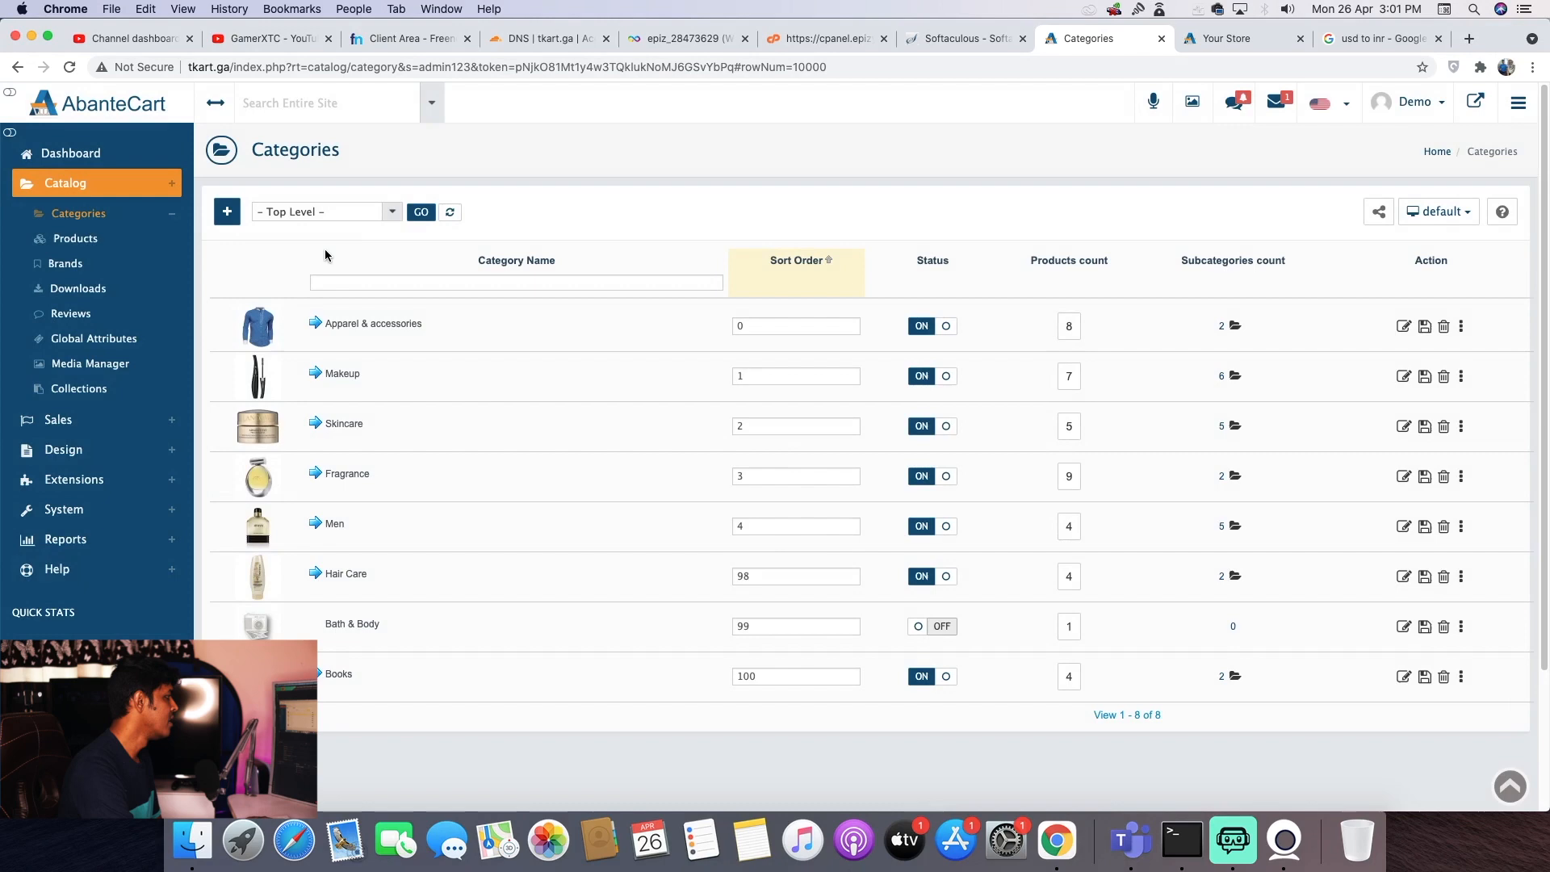
left_click(227, 212)
left_click(506, 420)
type("Shirts")
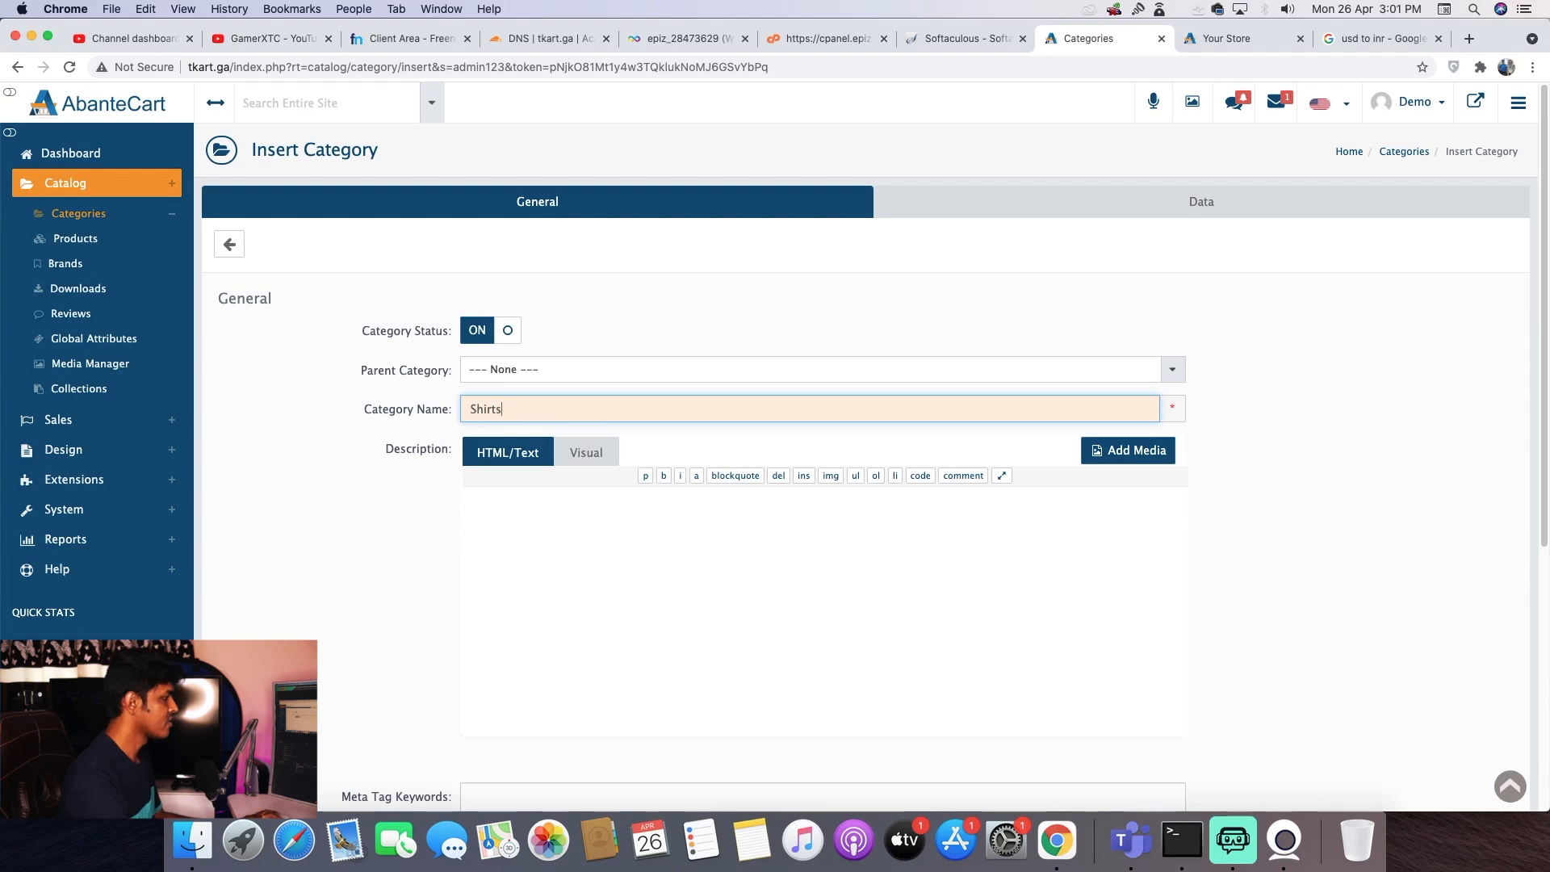
scroll(1117, 401, "down", 5)
scroll(604, 443, "down", 1)
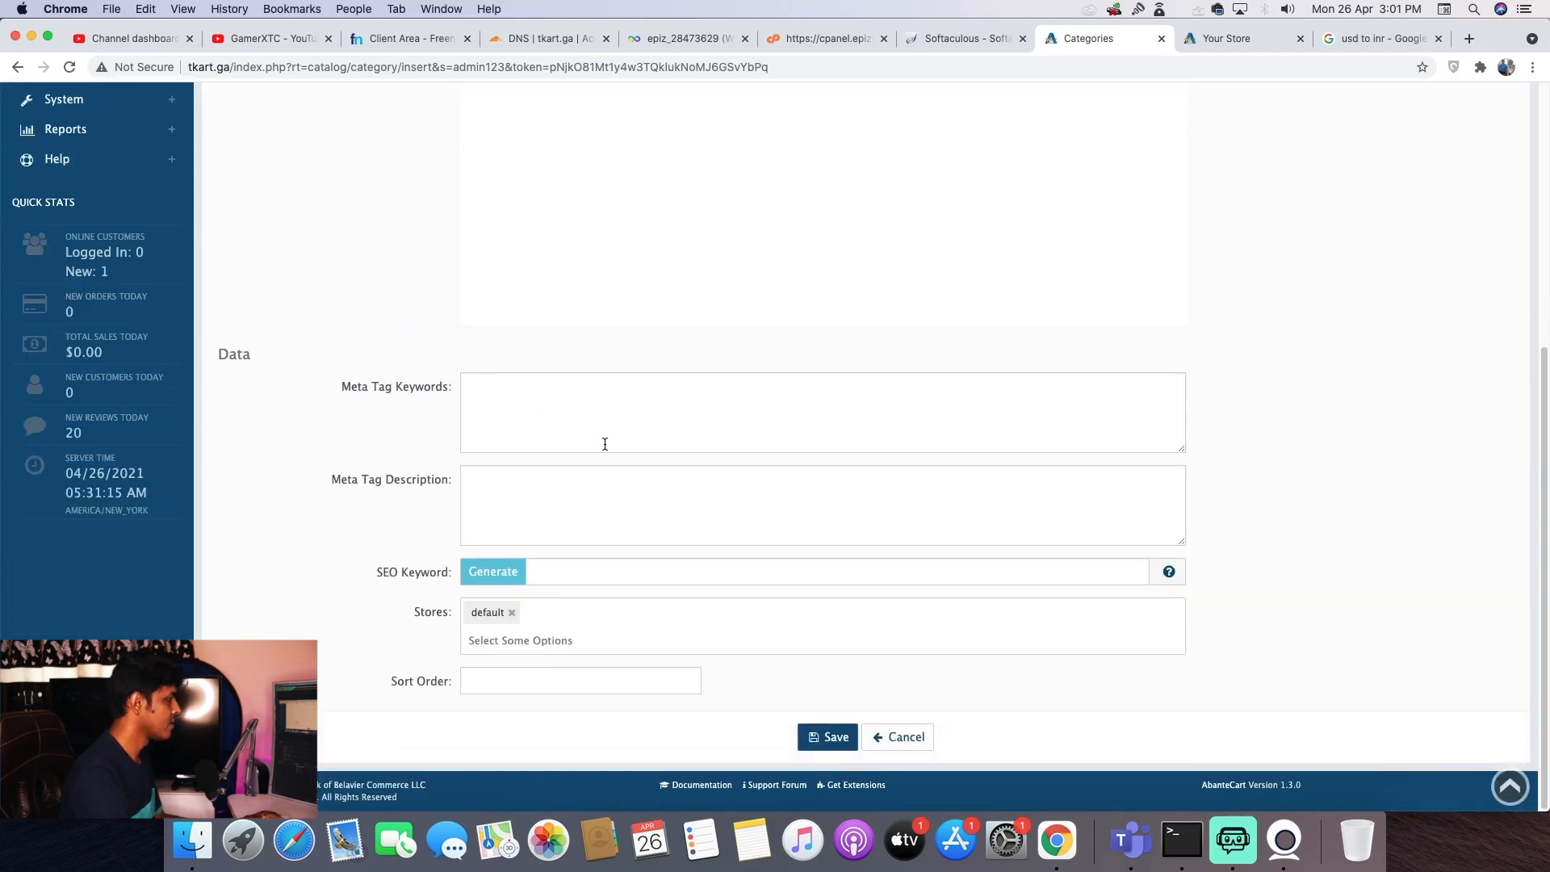
left_click(831, 737)
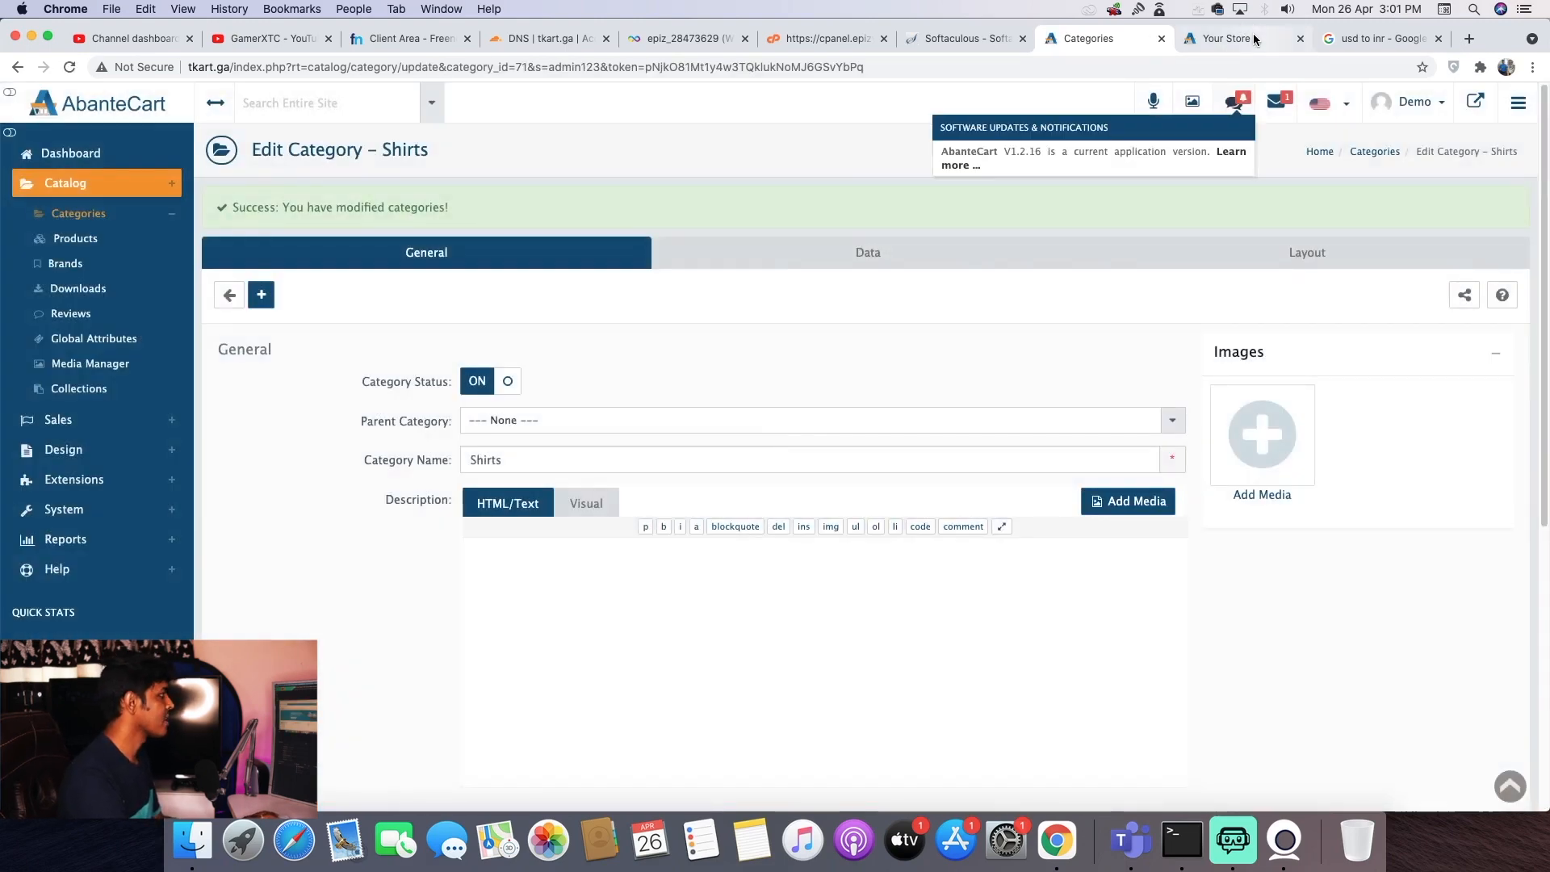
- Reload the storefront to confirm the Shirts category appears, then open Catalog > Products
left_click(1235, 36)
left_click(71, 68)
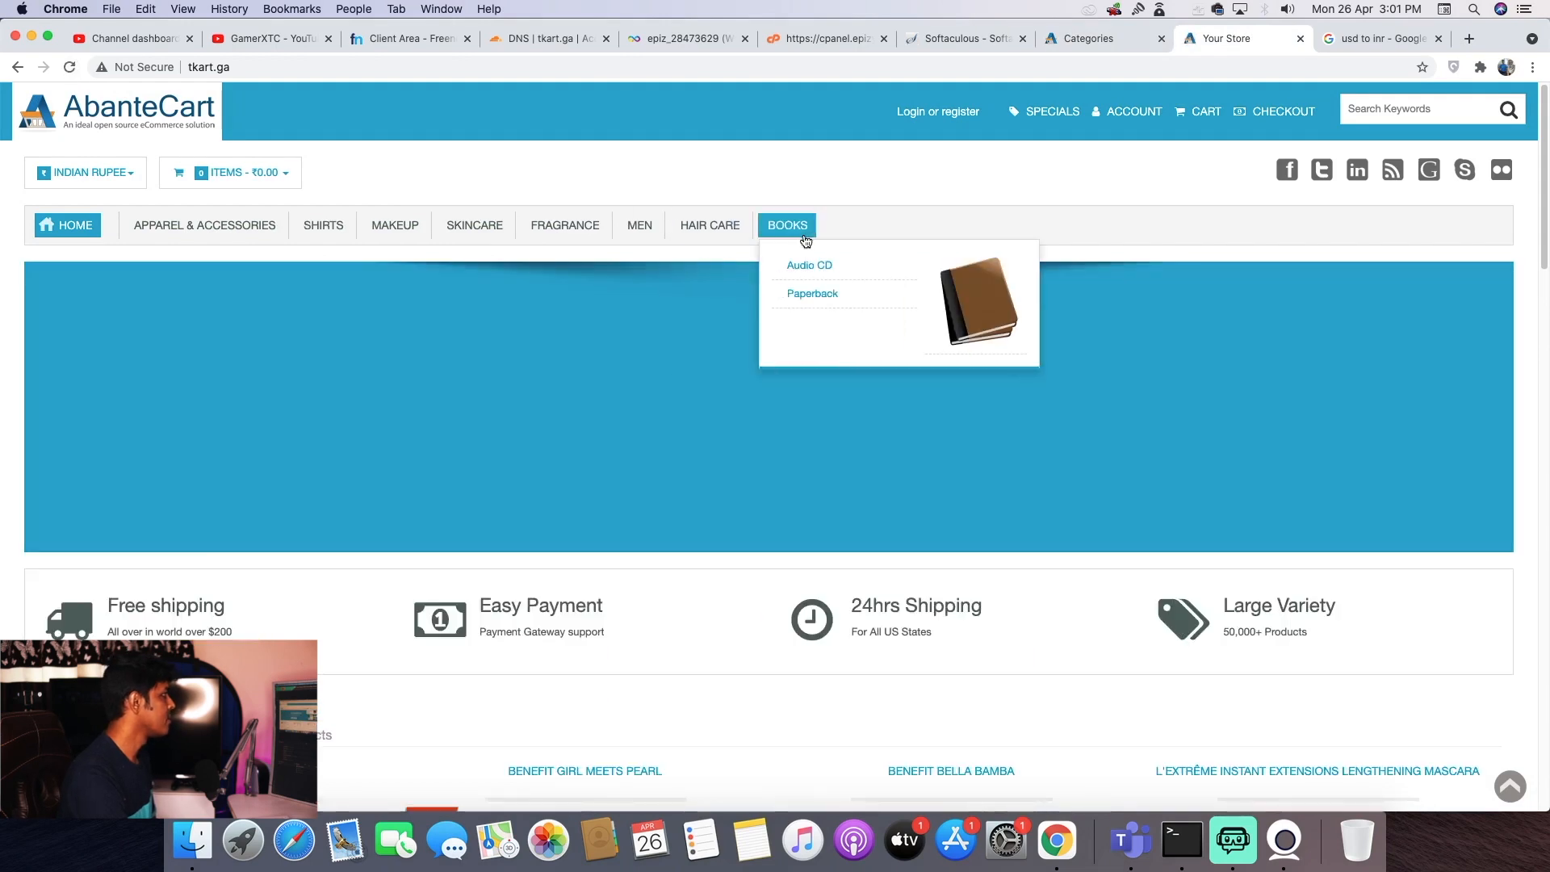
mouse_move(810, 226)
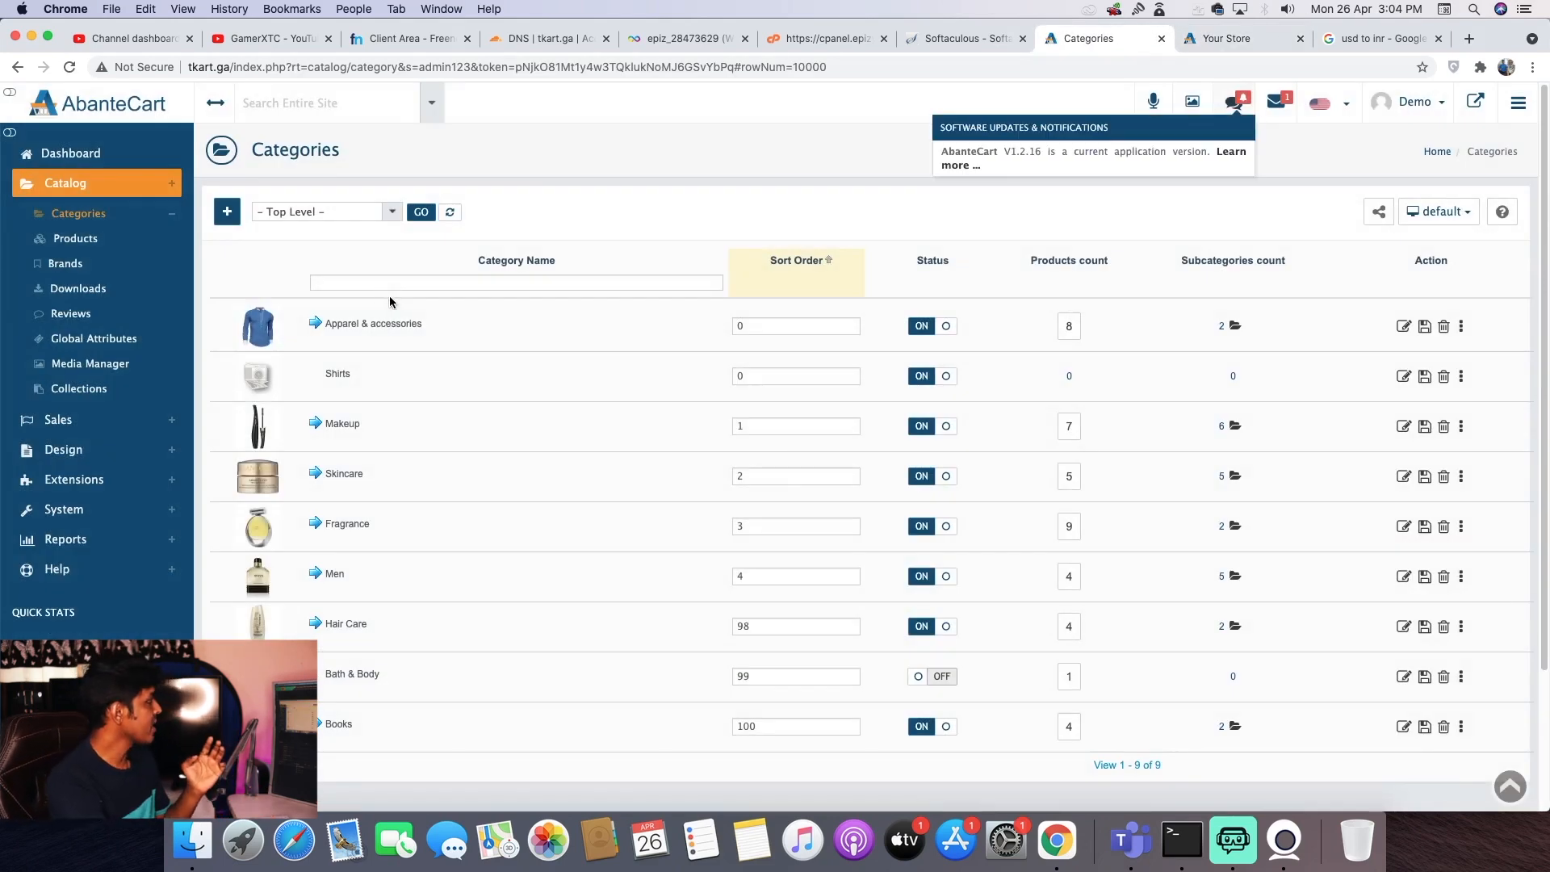
left_click(81, 247)
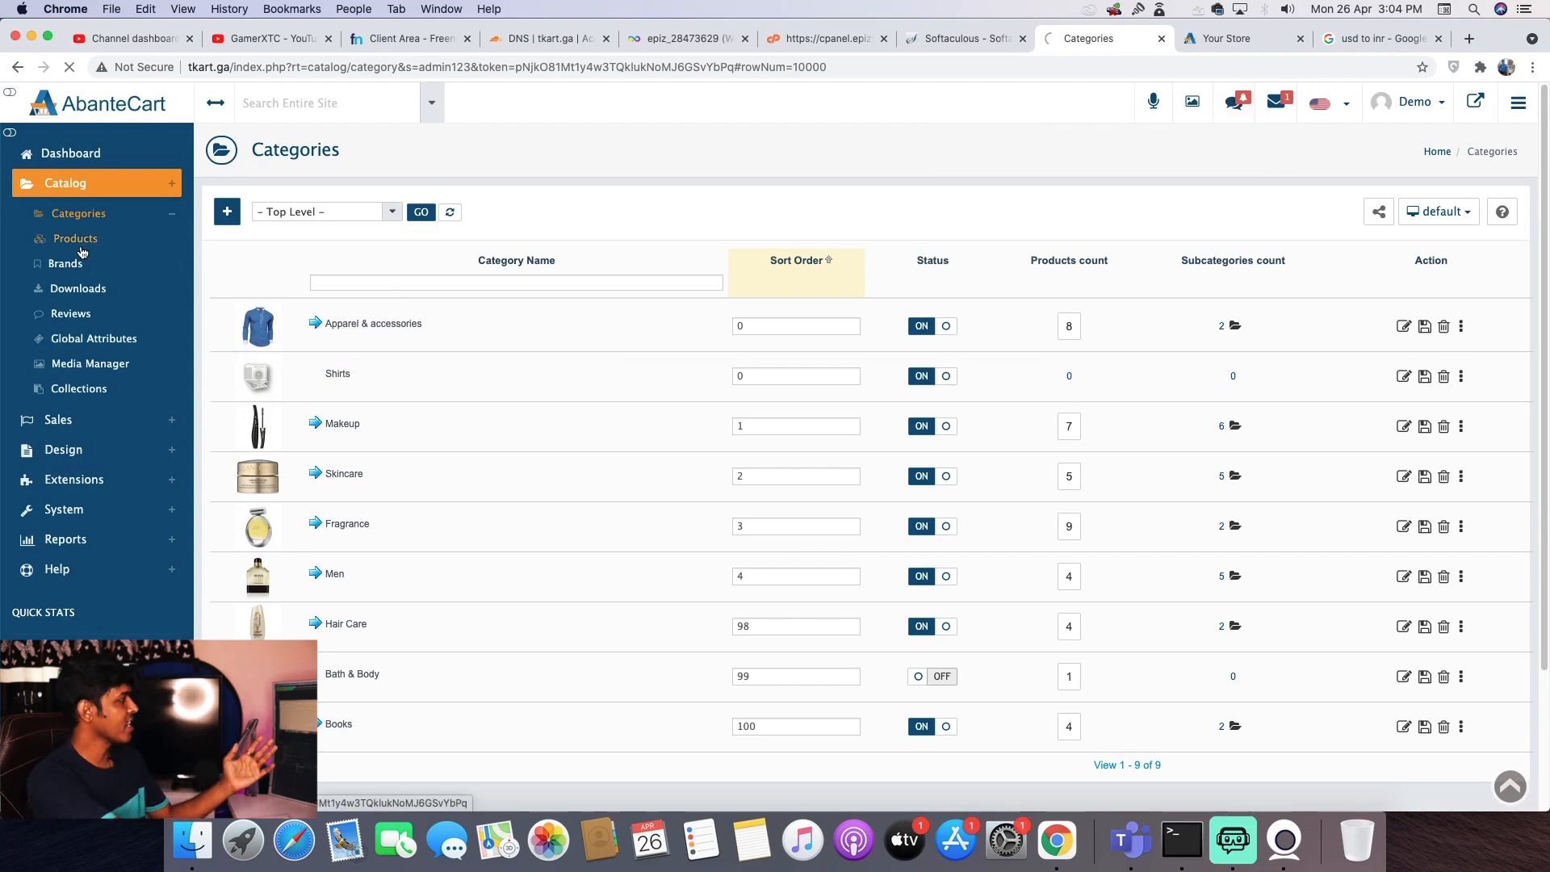